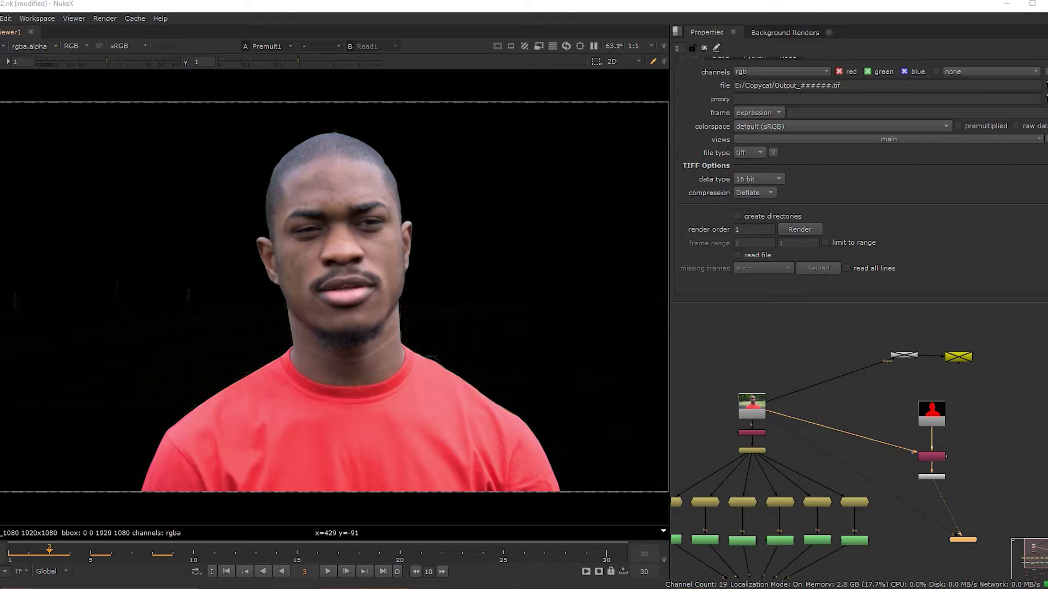
Compare the Premult1 cutout with the original Read1 footage using the viewer's under mode, checking the shoulder edge along the wipe line.
{"action": "left_click", "coordinate": [320, 46]}
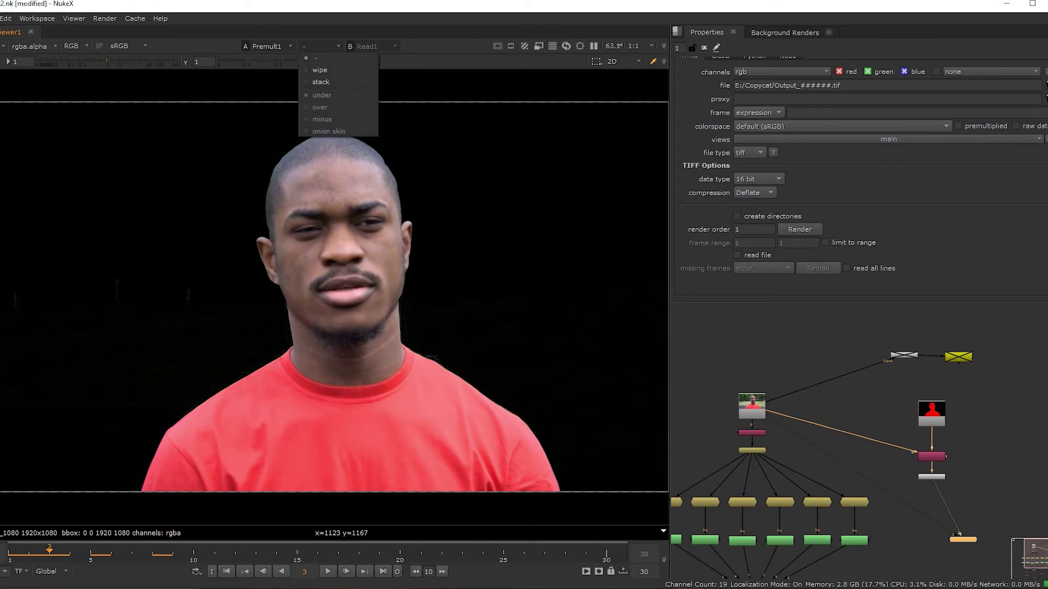
{"action": "left_click", "coordinate": [321, 81]}
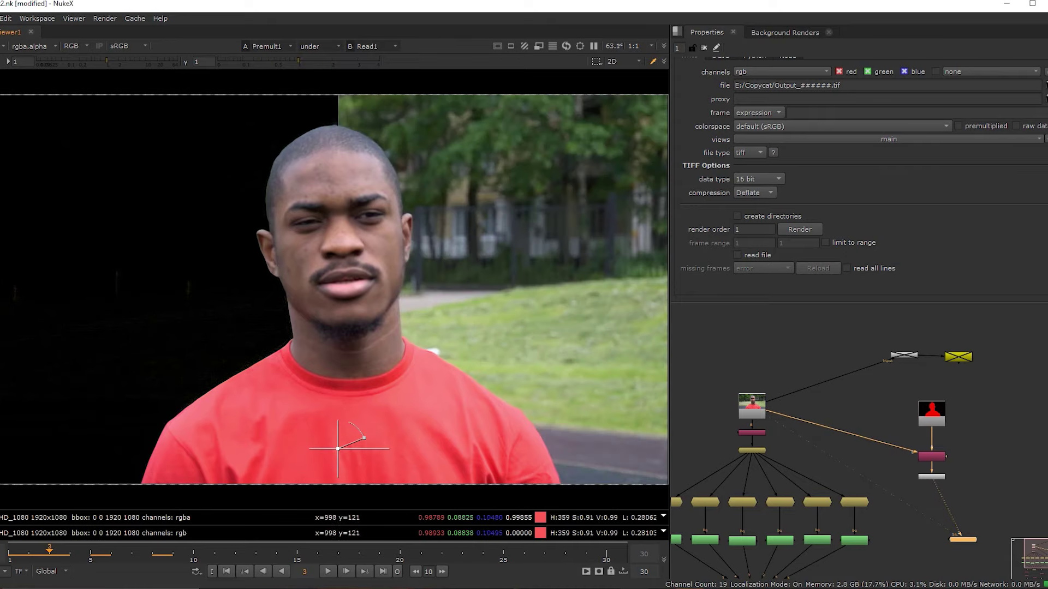
{"action": "left_click_drag", "start_coordinate": [344, 424], "coordinate": [283, 439]}
{"action": "middle_click_drag", "start_coordinate": [180, 431], "coordinate": [373, 459], "text": "alt"}
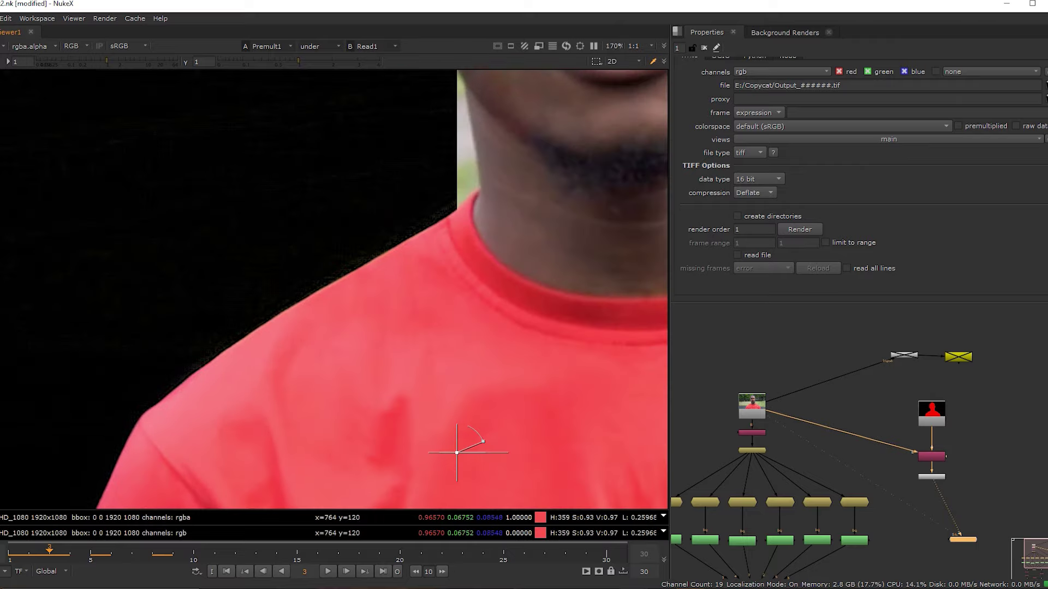
{"action": "left_click_drag", "start_coordinate": [457, 453], "coordinate": [523, 401]}
{"action": "middle_click_drag", "start_coordinate": [153, 317], "coordinate": [22, 313], "text": "alt"}
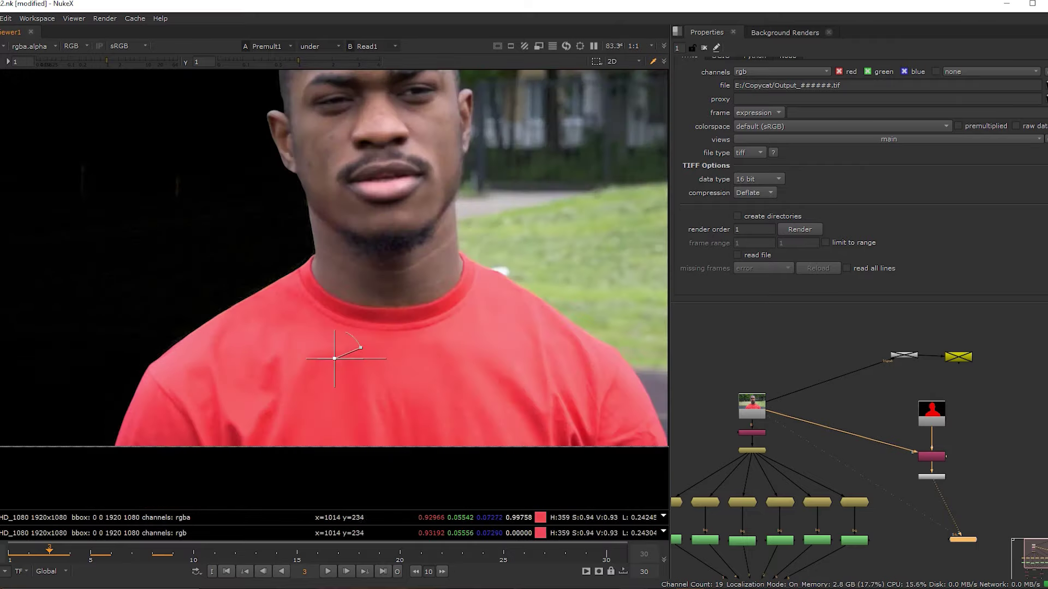
Fit the comparison in the viewer and check the cutout at frame 15 by sweeping the wipe across the image.
{"action": "middle_click_drag", "start_coordinate": [389, 303], "coordinate": [348, 415]}
{"action": "scroll", "coordinate": [361, 364], "scroll_direction": "down", "scroll_amount": 1}
{"action": "key", "text": "f"}
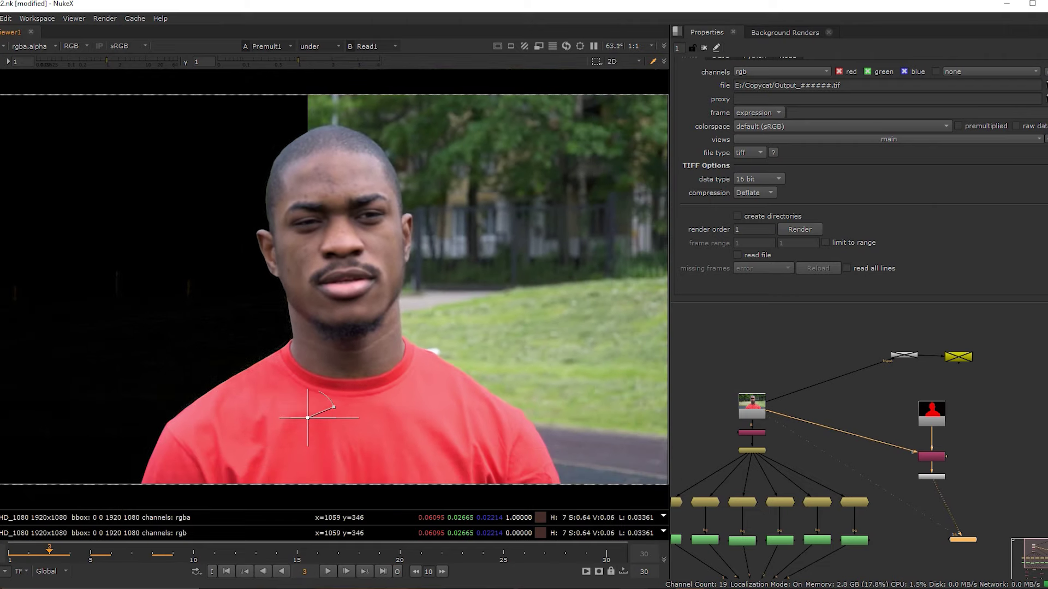
{"action": "left_click", "coordinate": [297, 553]}
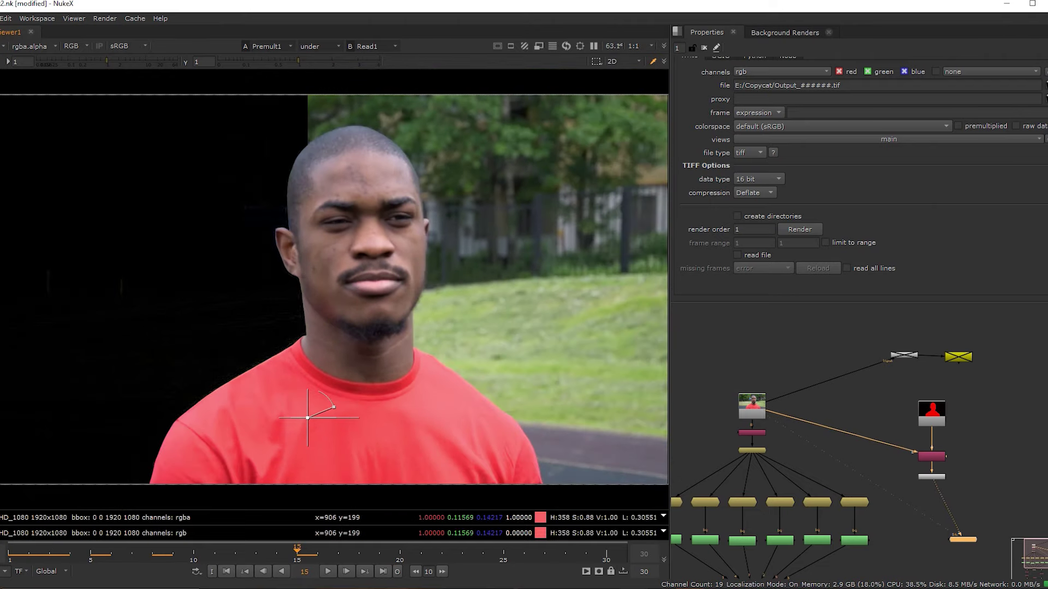
{"action": "left_click_drag", "start_coordinate": [308, 418], "coordinate": [639, 436]}
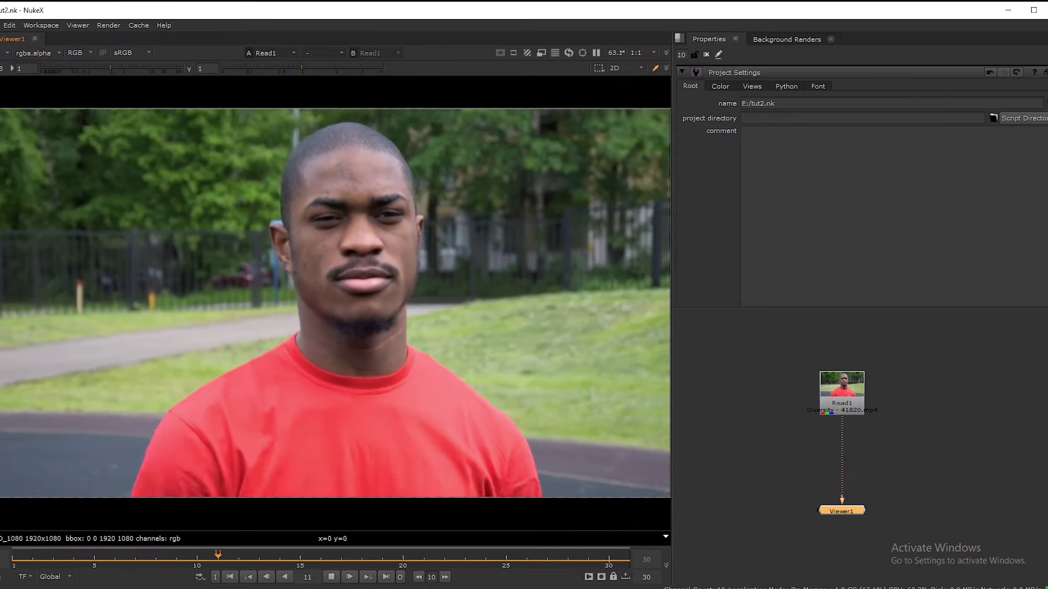
Add a FrameHold node holding frame 1 and connect it to Read1.
{"action": "key", "text": "Tab"}
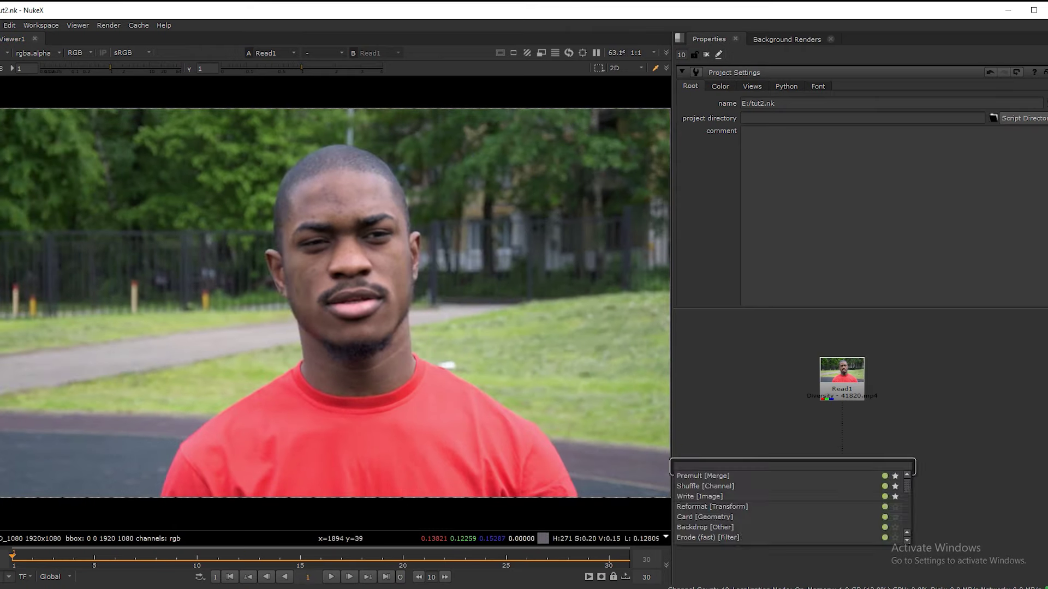
{"action": "type", "text": "fra"}
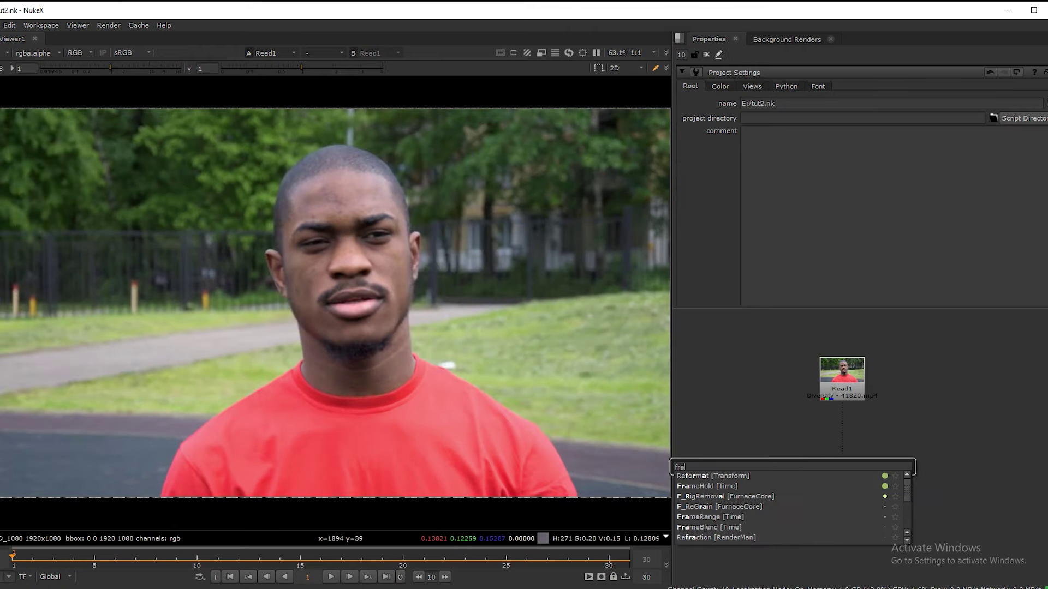
{"action": "type", "text": "me"}
{"action": "key", "text": "Down"}
{"action": "key", "text": "Return"}
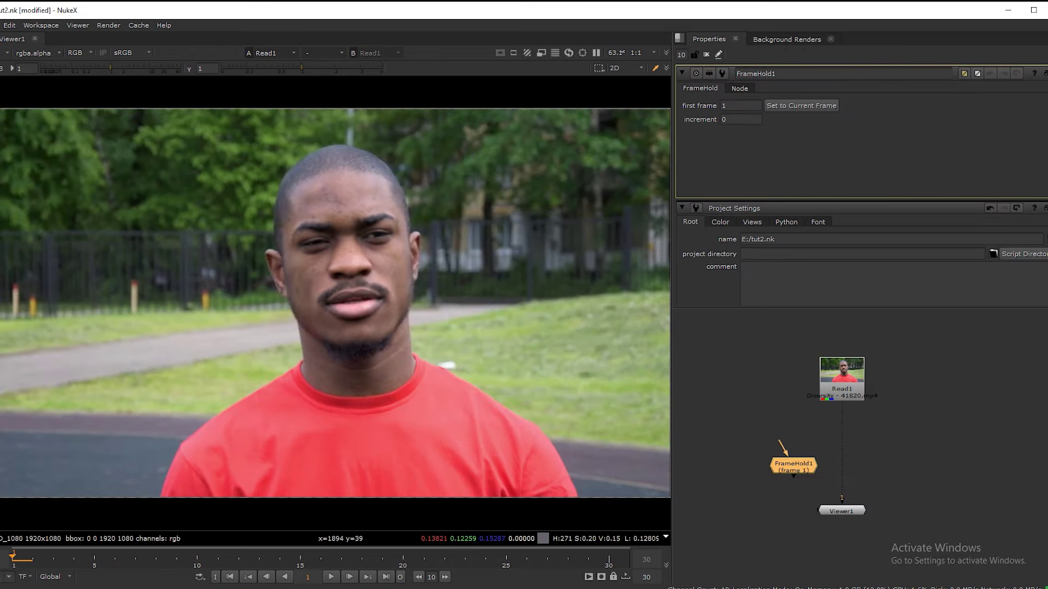
{"action": "left_click_drag", "start_coordinate": [840, 384], "coordinate": [841, 386]}
{"action": "left_click_drag", "start_coordinate": [794, 467], "coordinate": [826, 468]}
Add a FrameHold node holding frame 5, connected to Read1.
{"action": "left_click", "coordinate": [95, 557]}
{"action": "key", "text": "Tab"}
{"action": "key", "text": "Return"}
{"action": "left_click", "coordinate": [782, 507]}
Add a FrameHold node holding frame 10 on its own branch from Read1, beside the frame 5 node.
{"action": "left_click", "coordinate": [197, 558]}
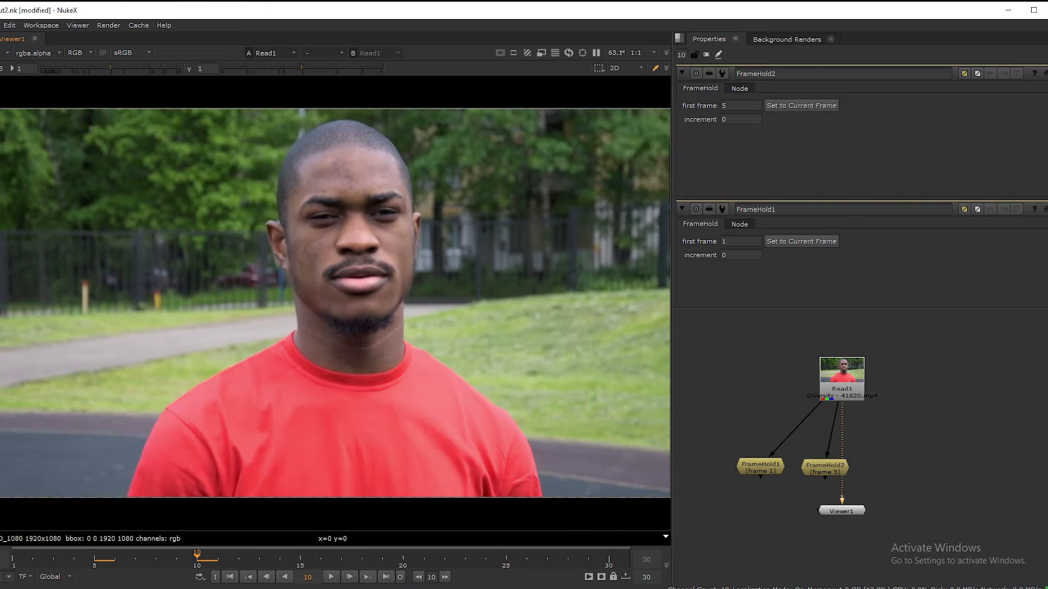
{"action": "left_click", "coordinate": [842, 377]}
{"action": "key", "text": "Tab"}
{"action": "type", "text": "FrameHold"}
{"action": "key", "text": "Return"}
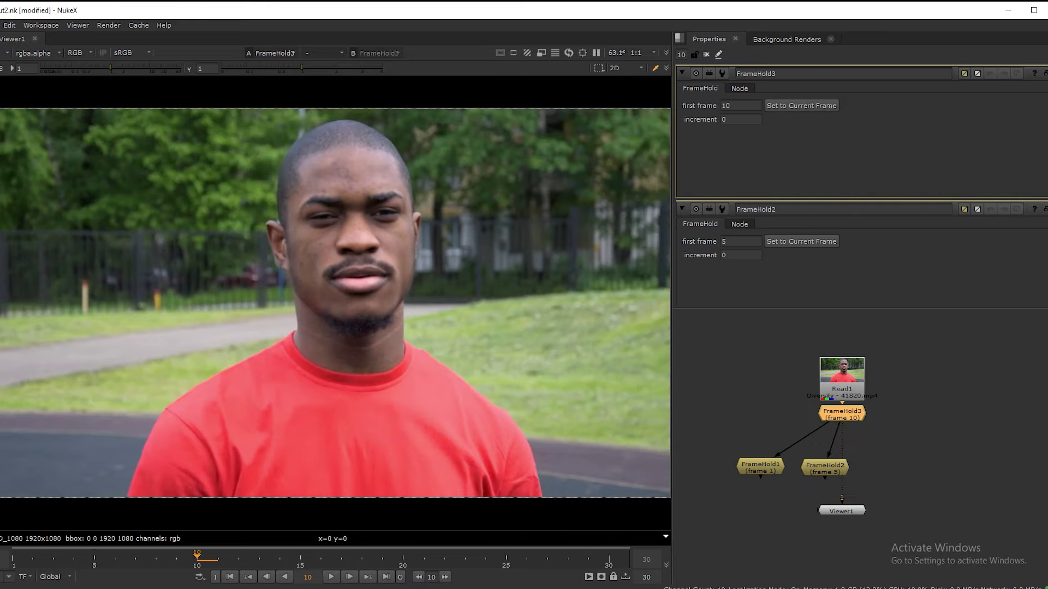
{"action": "left_click_drag", "start_coordinate": [842, 415], "coordinate": [897, 464]}
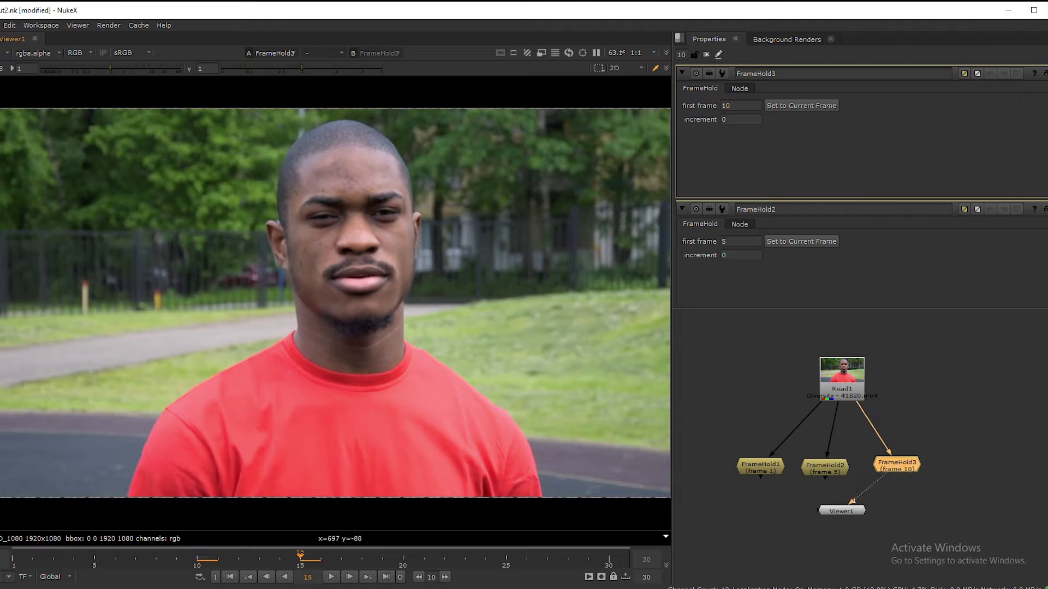
Add a FrameHold node holding frame 15, connect it to Read1 and place it beside the frame 10 node.
{"action": "left_click", "coordinate": [987, 409]}
{"action": "key", "text": "Tab"}
{"action": "key", "text": "Return"}
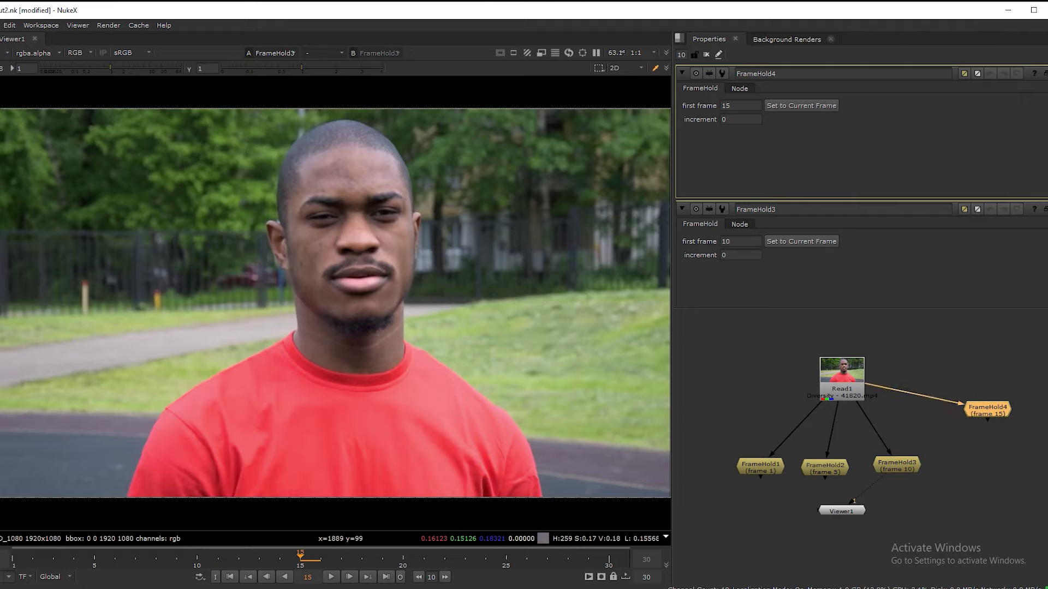
{"action": "left_click_drag", "start_coordinate": [987, 409], "coordinate": [972, 462]}
Add a FrameHold node holding frame 20, connect it to Read1 and place it at the end of the row.
{"action": "left_click", "coordinate": [403, 558]}
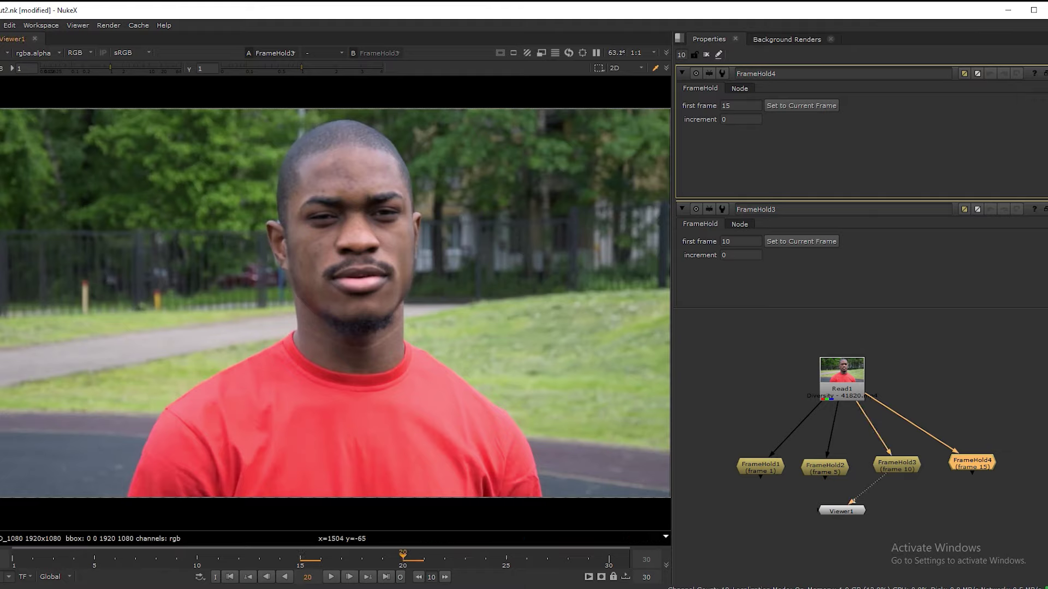
{"action": "left_click", "coordinate": [1014, 419]}
{"action": "key", "text": "Tab"}
{"action": "key", "text": "Return"}
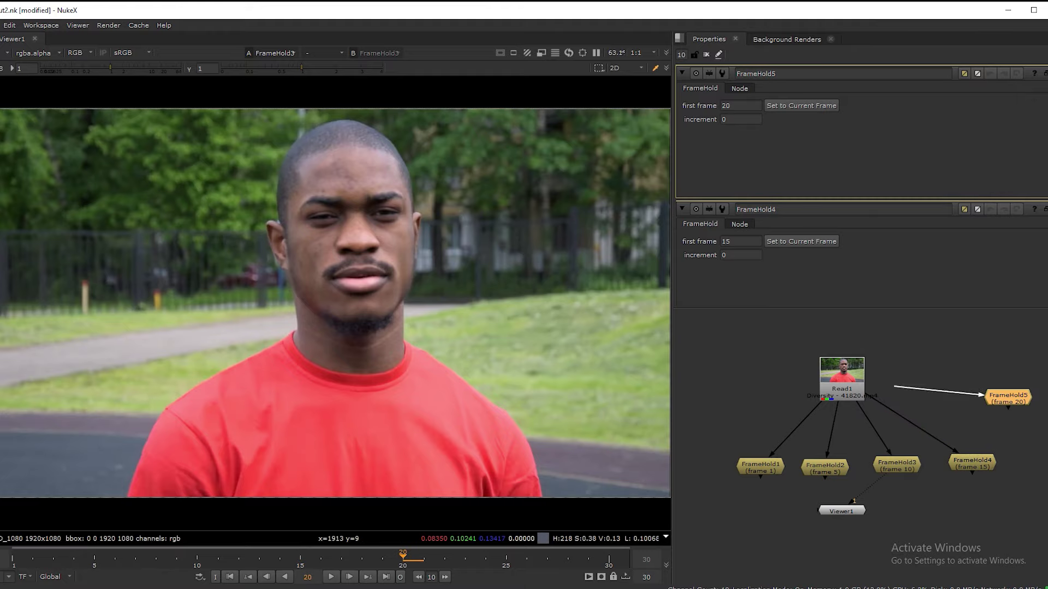
{"action": "left_click_drag", "start_coordinate": [1008, 399], "coordinate": [968, 438]}
Add a FrameHold node holding frame 25, connect it to Read1 and place it at the end of the row.
{"action": "left_click", "coordinate": [508, 558]}
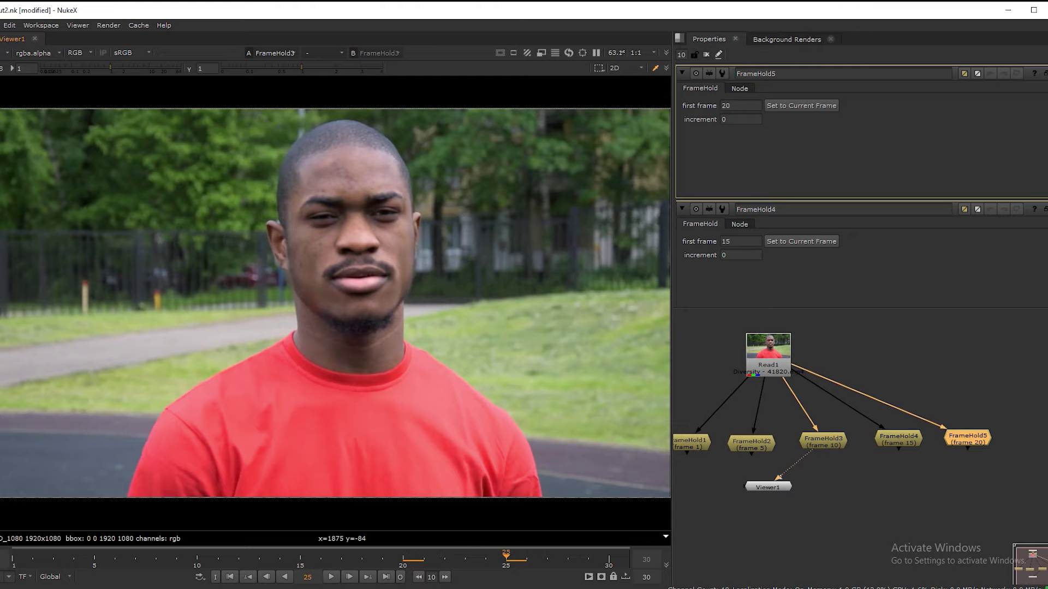
{"action": "left_click", "coordinate": [864, 496]}
{"action": "scroll", "coordinate": [864, 496], "scroll_direction": "down", "scroll_amount": 1}
{"action": "key", "text": "Tab"}
{"action": "key", "text": "Return"}
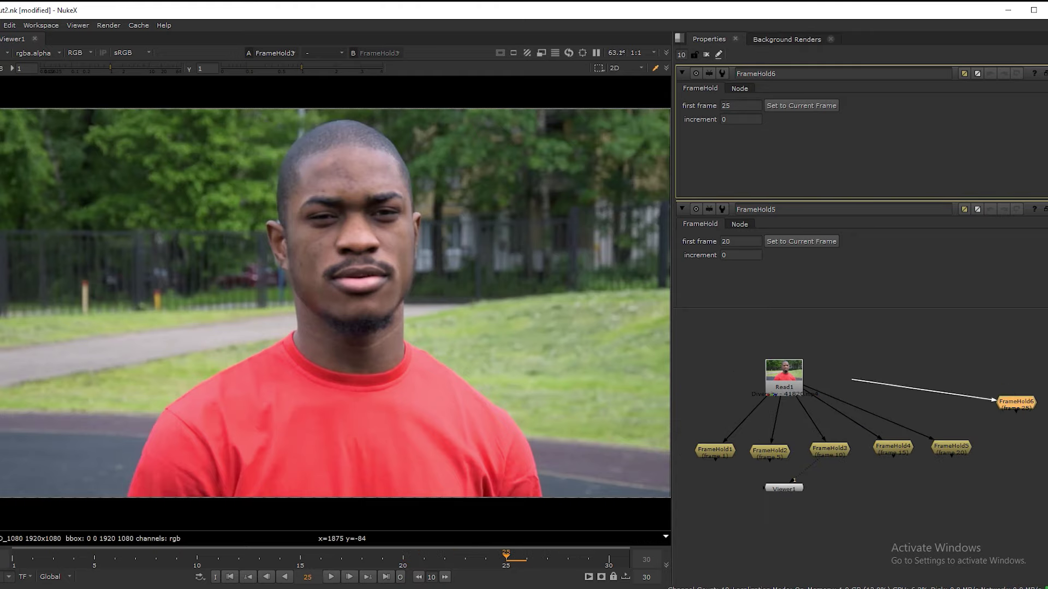
{"action": "left_click_drag", "start_coordinate": [852, 379], "coordinate": [789, 377]}
{"action": "left_click_drag", "start_coordinate": [1017, 403], "coordinate": [1013, 434]}
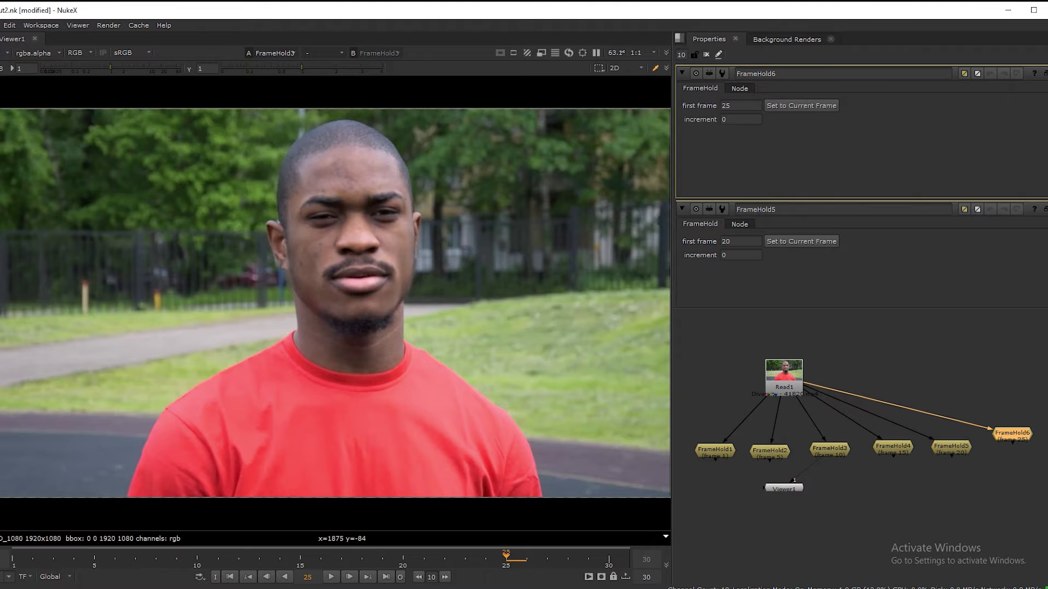
Delete the FrameHold node for frame 1.
{"action": "left_click", "coordinate": [715, 450]}
{"action": "key", "text": "Delete"}
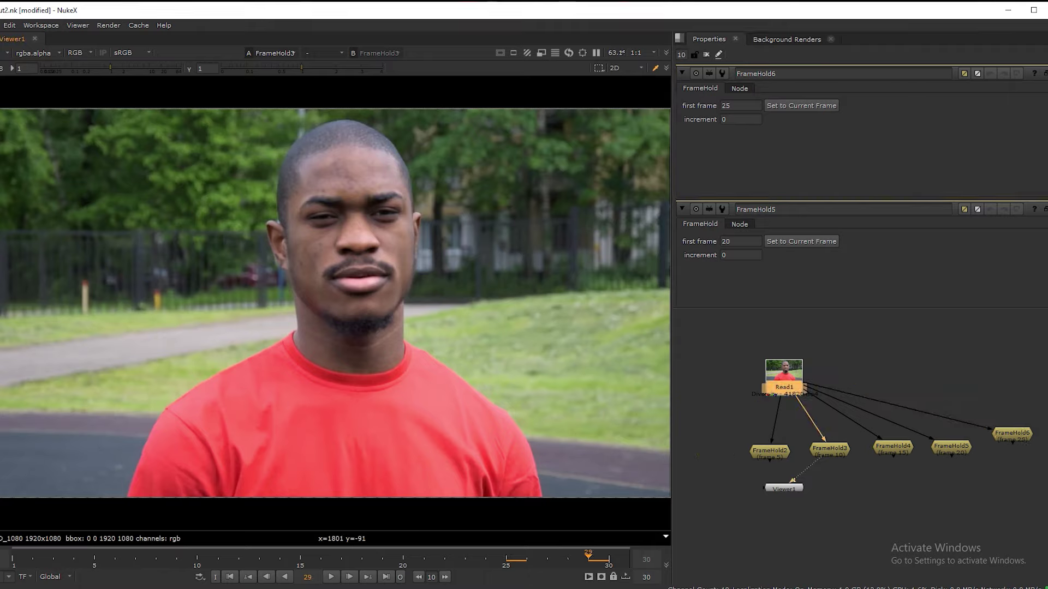
Shift the five remaining FrameHold nodes along to close the gap and space them out in a row under Read1.
{"action": "left_click_drag", "start_coordinate": [769, 452], "coordinate": [714, 459]}
{"action": "left_click_drag", "start_coordinate": [829, 449], "coordinate": [784, 456]}
{"action": "left_click_drag", "start_coordinate": [893, 447], "coordinate": [836, 453]}
{"action": "left_click_drag", "start_coordinate": [951, 447], "coordinate": [910, 449]}
{"action": "left_click_drag", "start_coordinate": [1012, 436], "coordinate": [976, 443]}
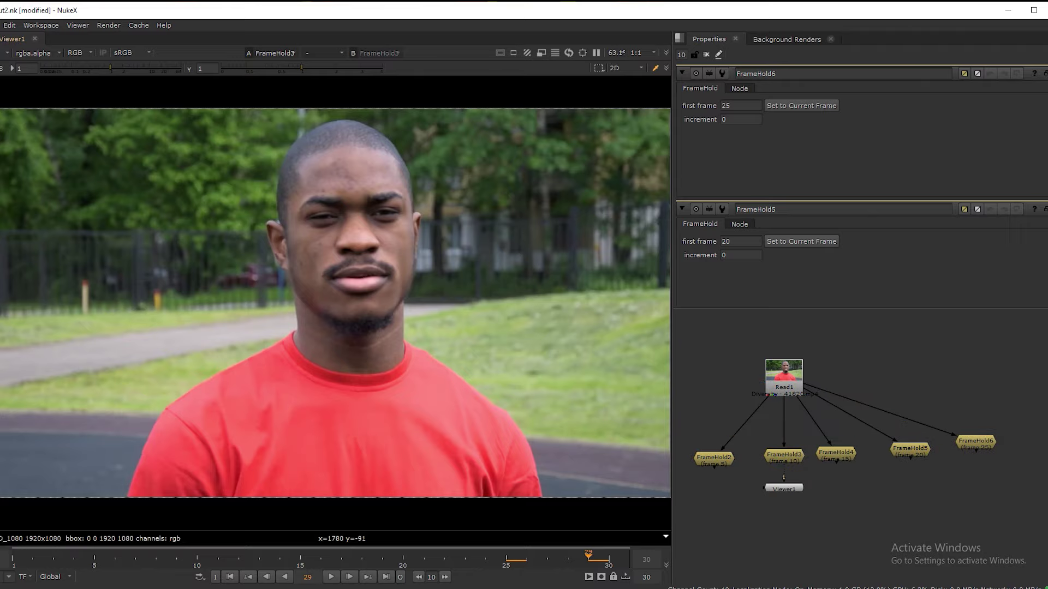
View Read1 at frame 29 and add a connected FrameHold node holding that frame at the end of the row.
{"action": "key", "text": "1"}
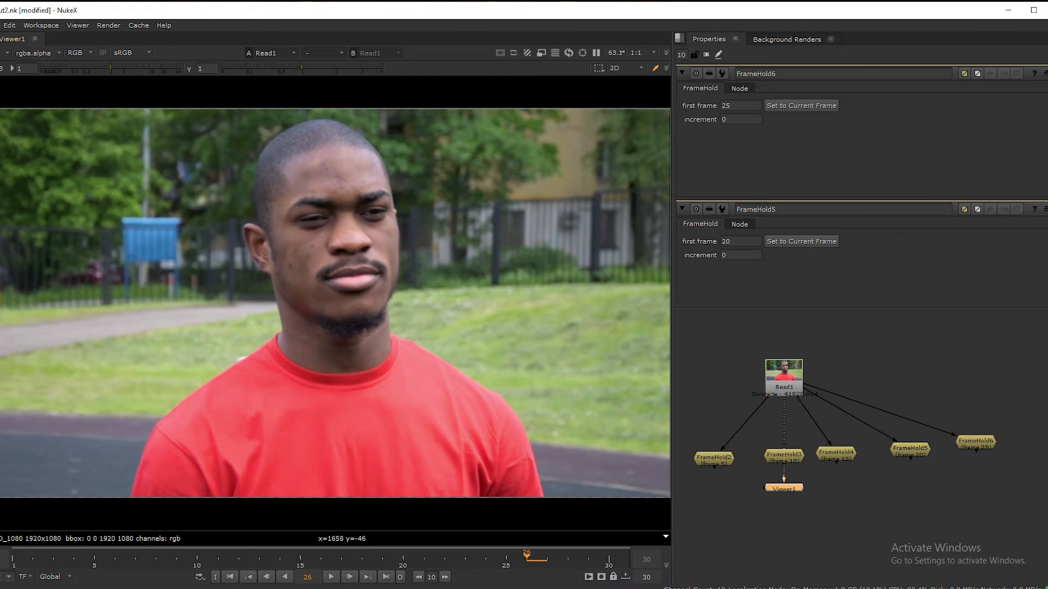
{"action": "left_click", "coordinate": [588, 557]}
{"action": "key", "text": "Tab"}
{"action": "type", "text": "frame"}
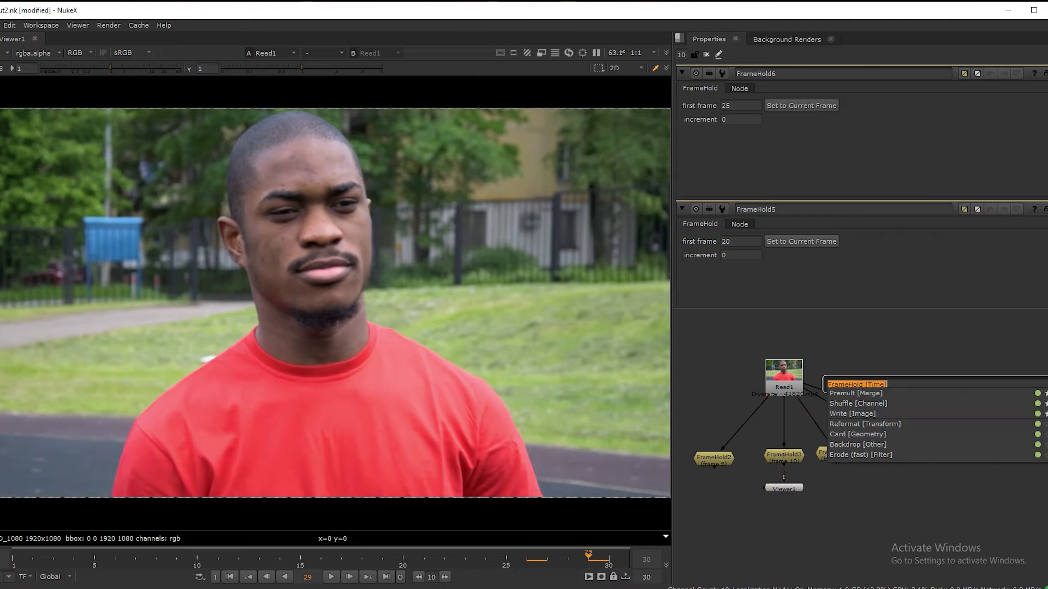
{"action": "key", "text": "Return"}
{"action": "left_click_drag", "start_coordinate": [991, 387], "coordinate": [1020, 425]}
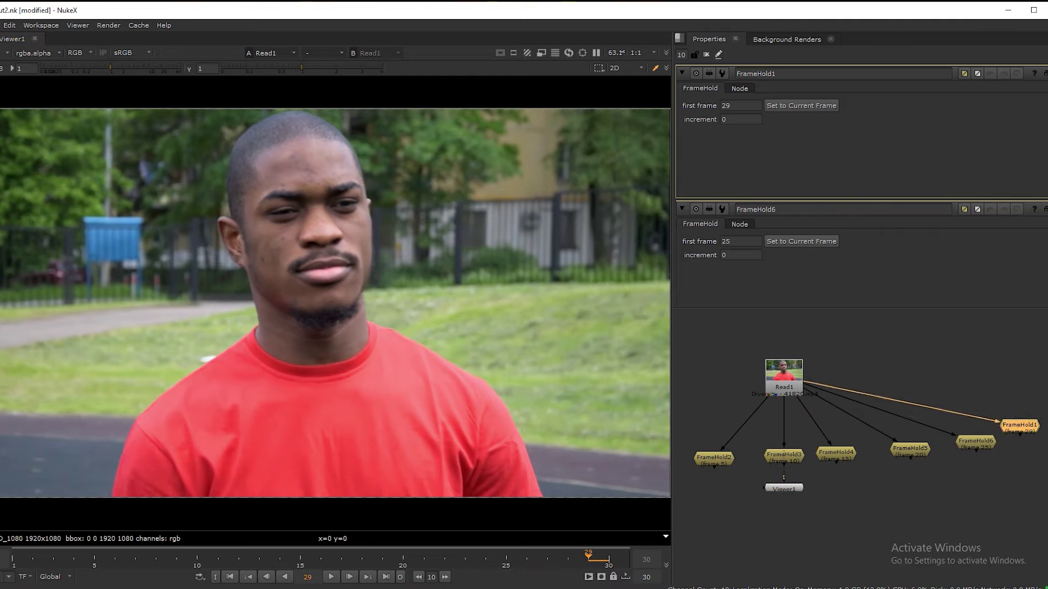
Center Read1 above the six FrameHold nodes and line them up in an evenly spaced row.
{"action": "scroll", "coordinate": [823, 397], "scroll_direction": "down", "scroll_amount": 2}
{"action": "left_click_drag", "start_coordinate": [795, 387], "coordinate": [844, 364]}
{"action": "scroll", "coordinate": [833, 449], "scroll_direction": "up", "scroll_amount": 2}
{"action": "left_click_drag", "start_coordinate": [833, 433], "coordinate": [840, 432]}
{"action": "left_click_drag", "start_coordinate": [972, 421], "coordinate": [972, 435]}
{"action": "left_click_drag", "start_coordinate": [1016, 405], "coordinate": [904, 431]}
{"action": "left_click", "coordinate": [855, 496]}
{"action": "scroll", "coordinate": [855, 497], "scroll_direction": "down", "scroll_amount": 2}
Insert a FrameRange node between Read1 and the FrameHold nodes and set its range to 1–1.
{"action": "left_click", "coordinate": [844, 352]}
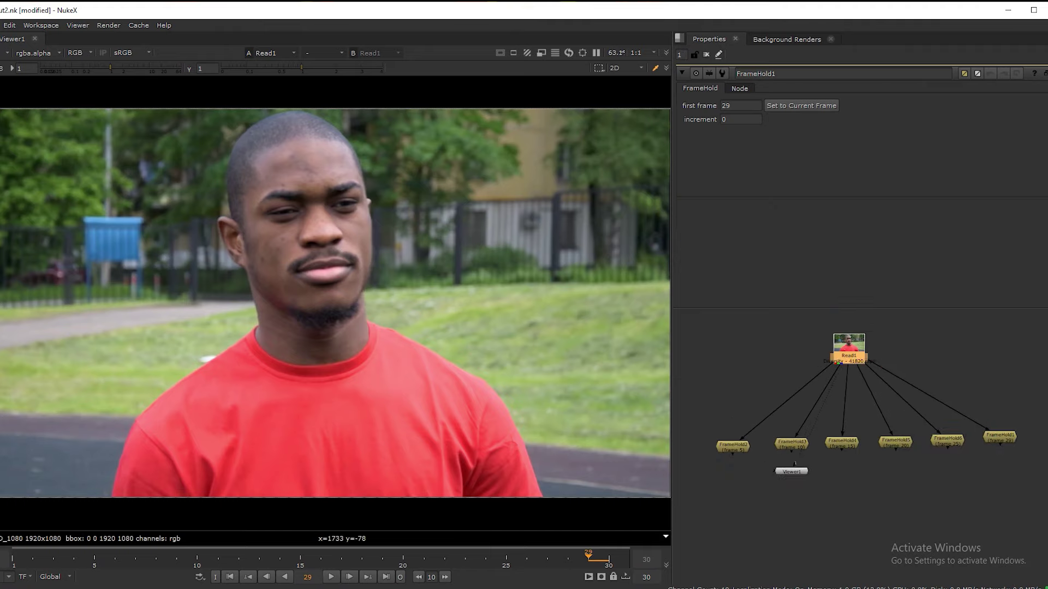
{"action": "key", "text": "Tab"}
{"action": "type", "text": "frame "}
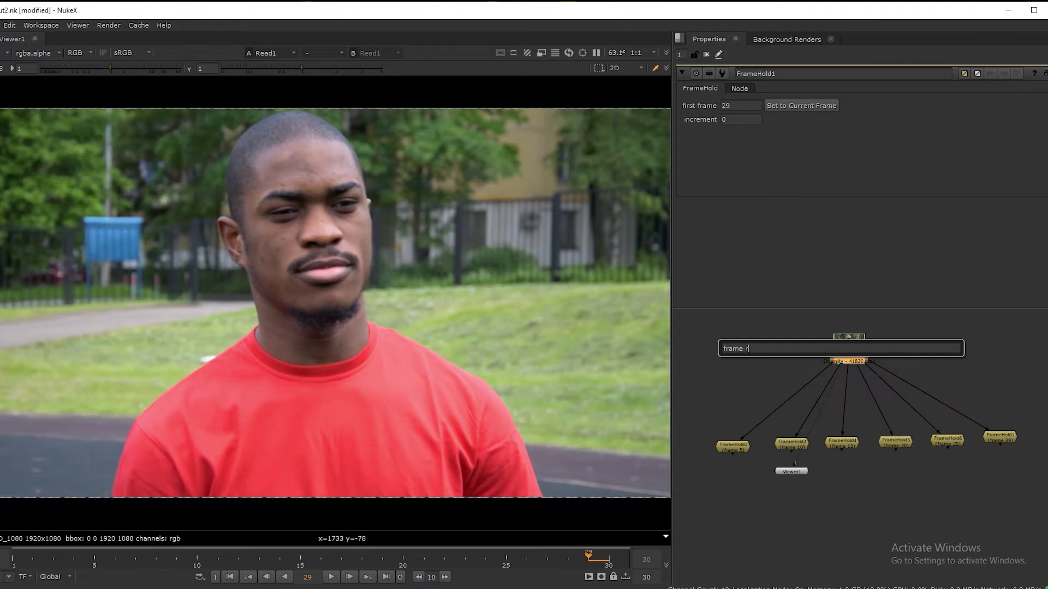
{"action": "type", "text": "r"}
{"action": "key", "text": "Return"}
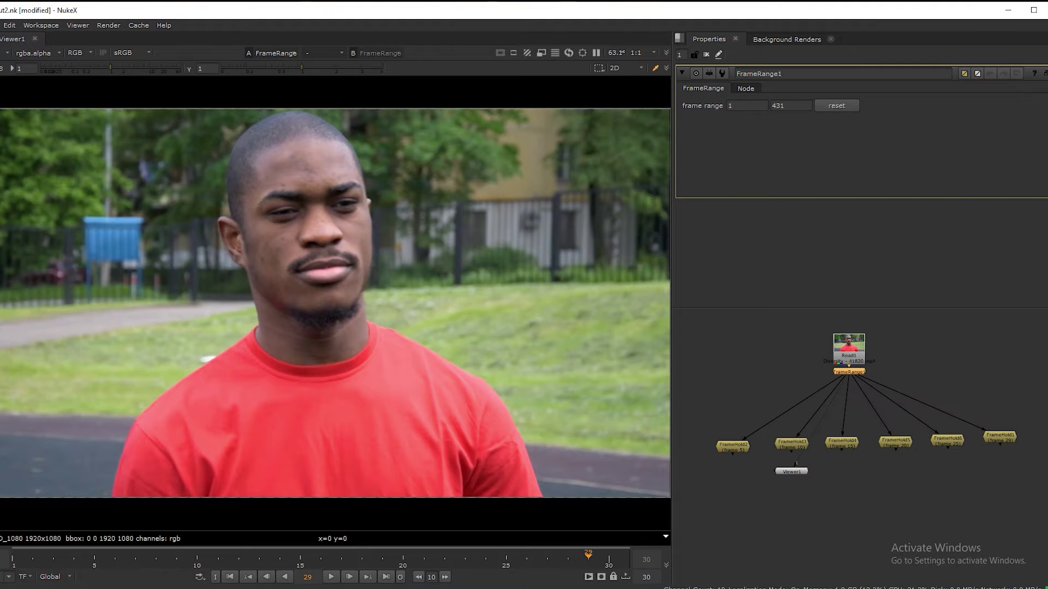
{"action": "left_click_drag", "start_coordinate": [850, 372], "coordinate": [849, 402]}
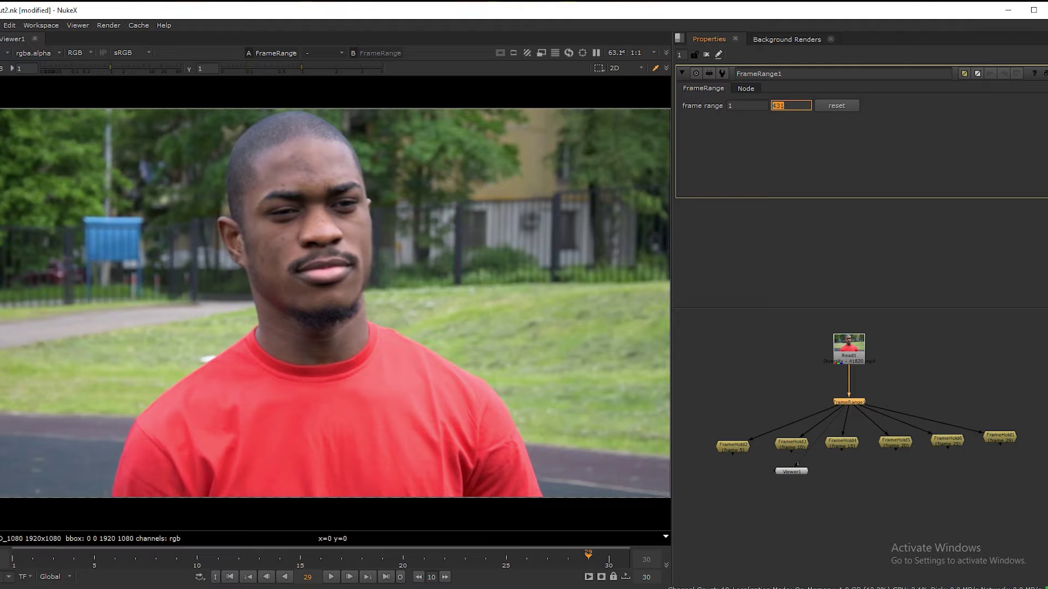
{"action": "key", "text": "Return"}
{"action": "left_click", "coordinate": [906, 377]}
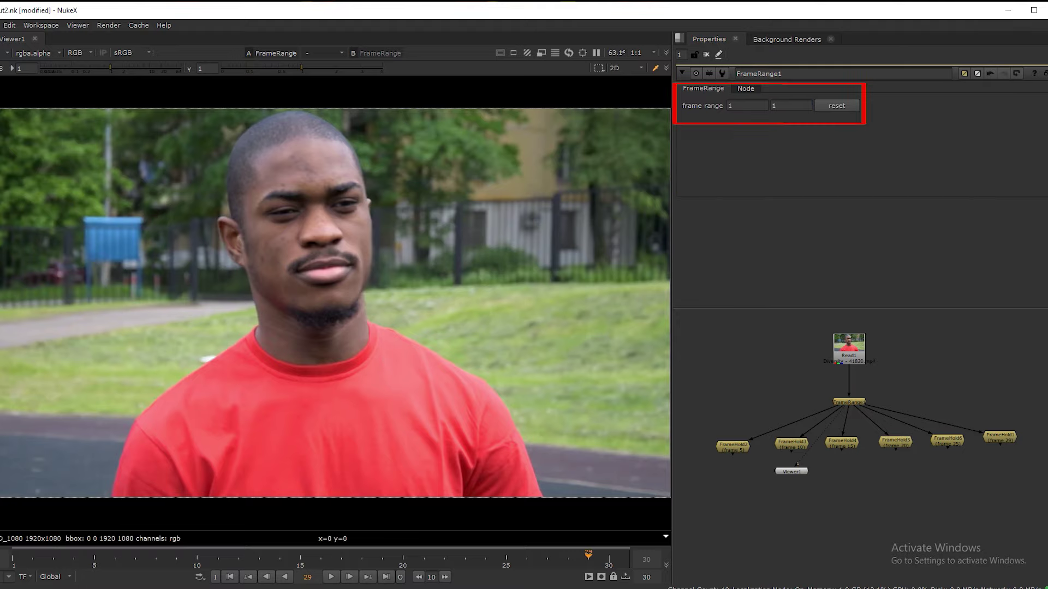
Check the still frames by viewing the FrameHold nodes one after another and opening the settings of several of them.
{"action": "key", "text": "1"}
{"action": "left_click", "coordinate": [791, 443]}
{"action": "key", "text": "1"}
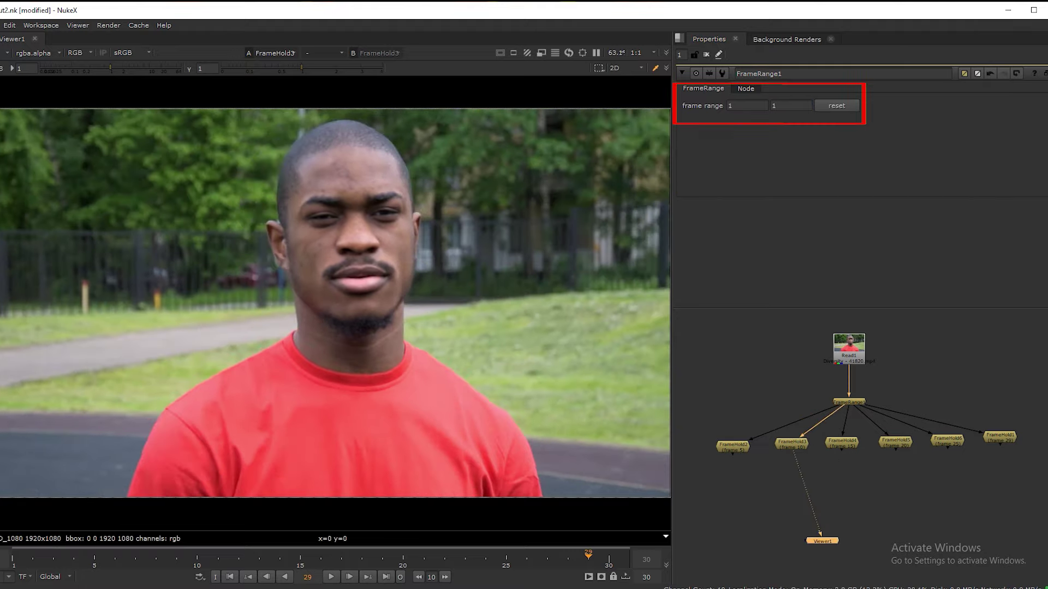
{"action": "left_click", "coordinate": [841, 442]}
{"action": "key", "text": "1"}
{"action": "left_click", "coordinate": [895, 442]}
{"action": "key", "text": "1"}
{"action": "double_click", "coordinate": [895, 443]}
{"action": "double_click", "coordinate": [948, 440]}
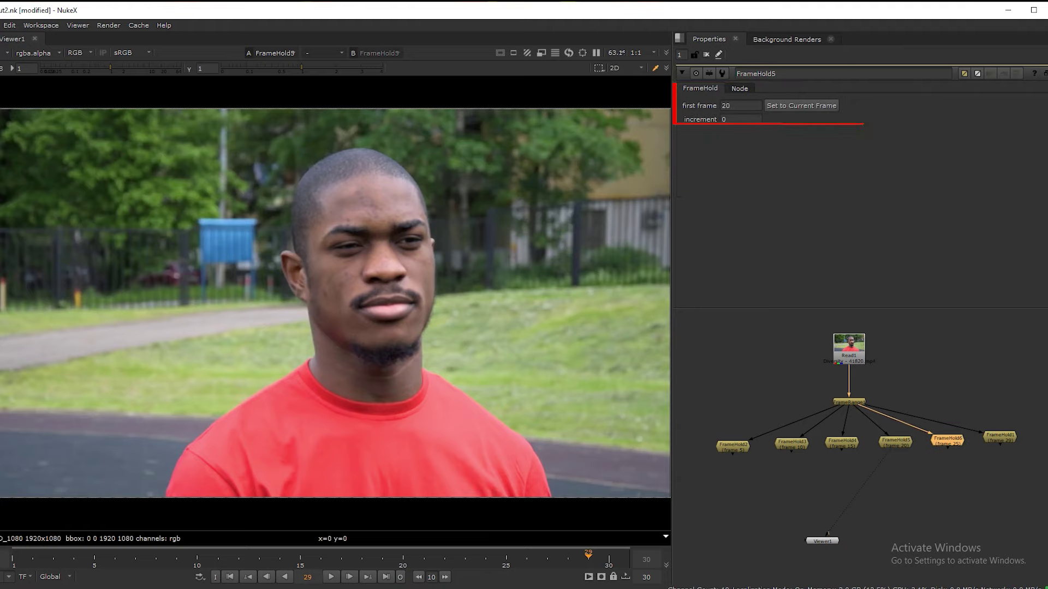
{"action": "key", "text": "1"}
{"action": "left_click", "coordinate": [1000, 437]}
{"action": "key", "text": "1"}
{"action": "double_click", "coordinate": [1000, 437]}
Even out the spacing of the FrameHold nodes and add an AppendClip node below them.
{"action": "left_click_drag", "start_coordinate": [1000, 437], "coordinate": [788, 446]}
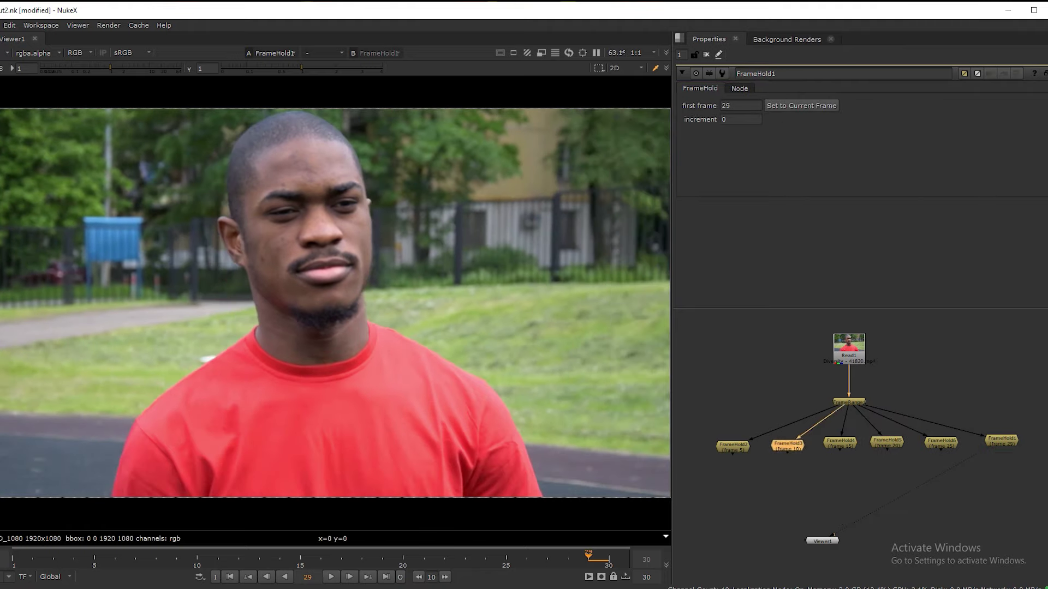
{"action": "middle_click_drag", "start_coordinate": [813, 461], "coordinate": [792, 442]}
{"action": "key", "text": "Tab"}
{"action": "type", "text": "app"}
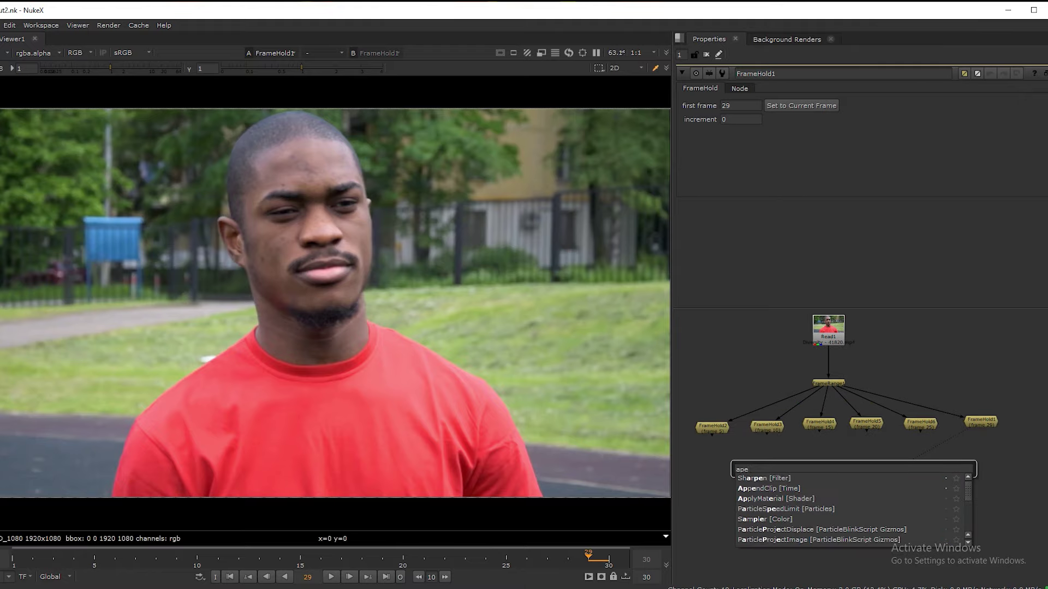
{"action": "key", "text": "Down"}
{"action": "key", "text": "Down"}
{"action": "key", "text": "Return"}
Connect the AppendClip node's inputs to FrameHold2, FrameHold3, FrameHold4 and FrameHold5.
{"action": "scroll", "coordinate": [819, 473], "scroll_direction": "up", "scroll_amount": 4}
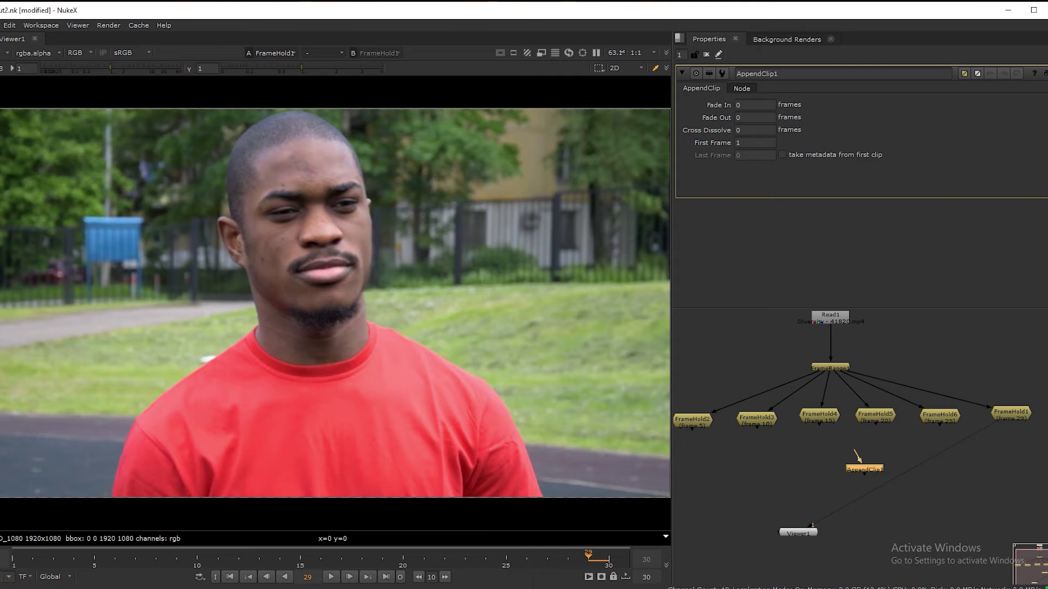
{"action": "scroll", "coordinate": [921, 466], "scroll_direction": "down", "scroll_amount": 2}
{"action": "left_click_drag", "start_coordinate": [876, 448], "coordinate": [701, 415]}
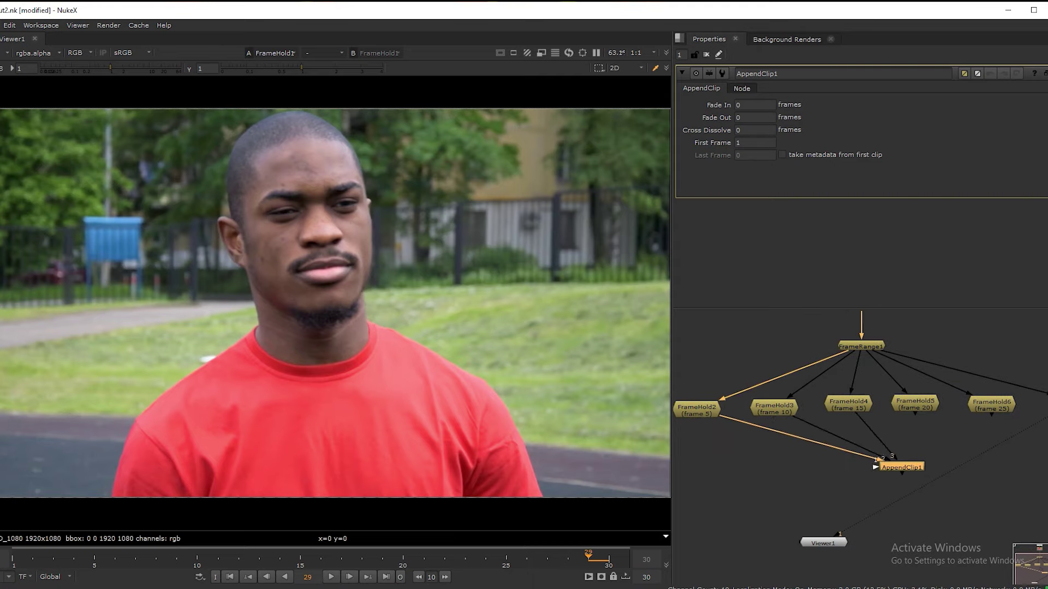
{"action": "left_click_drag", "start_coordinate": [901, 468], "coordinate": [872, 483]}
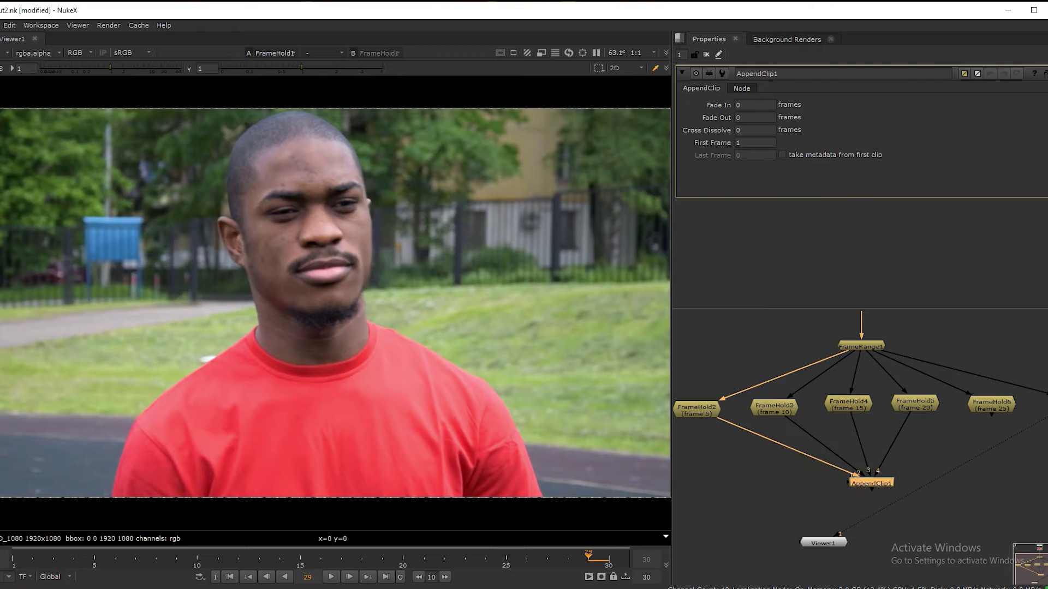
Connect FrameHold6 and FrameHold1 to the AppendClip node as well and view the appended clip.
{"action": "left_click_drag", "start_coordinate": [982, 424], "coordinate": [984, 416]}
{"action": "middle_click_drag", "start_coordinate": [983, 423], "coordinate": [897, 432]}
{"action": "left_click_drag", "start_coordinate": [752, 488], "coordinate": [1007, 413]}
{"action": "left_click", "coordinate": [991, 412]}
{"action": "left_click_drag", "start_coordinate": [907, 414], "coordinate": [902, 414]}
{"action": "middle_click_drag", "start_coordinate": [895, 437], "coordinate": [952, 385]}
{"action": "left_click", "coordinate": [842, 441]}
{"action": "key", "text": "1"}
{"action": "left_click", "coordinate": [796, 501]}
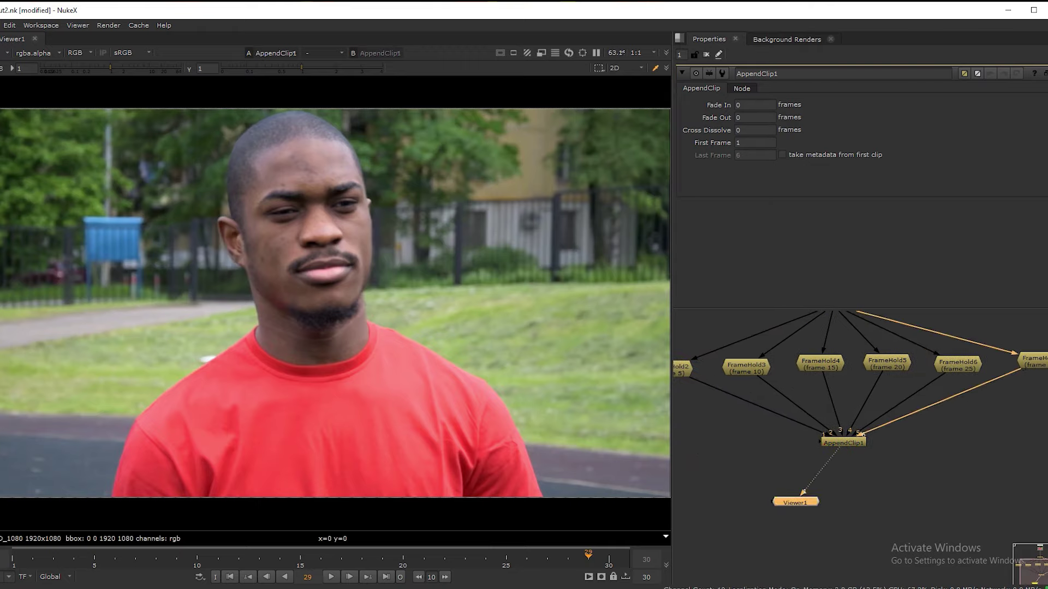
Align the six FrameHold nodes in an evenly spaced row and move the AppendClip and Viewer nodes lower beneath them.
{"action": "scroll", "coordinate": [853, 501], "scroll_direction": "down", "scroll_amount": 3}
{"action": "scroll", "coordinate": [851, 507], "scroll_direction": "down", "scroll_amount": 2}
{"action": "left_click", "coordinate": [849, 473]}
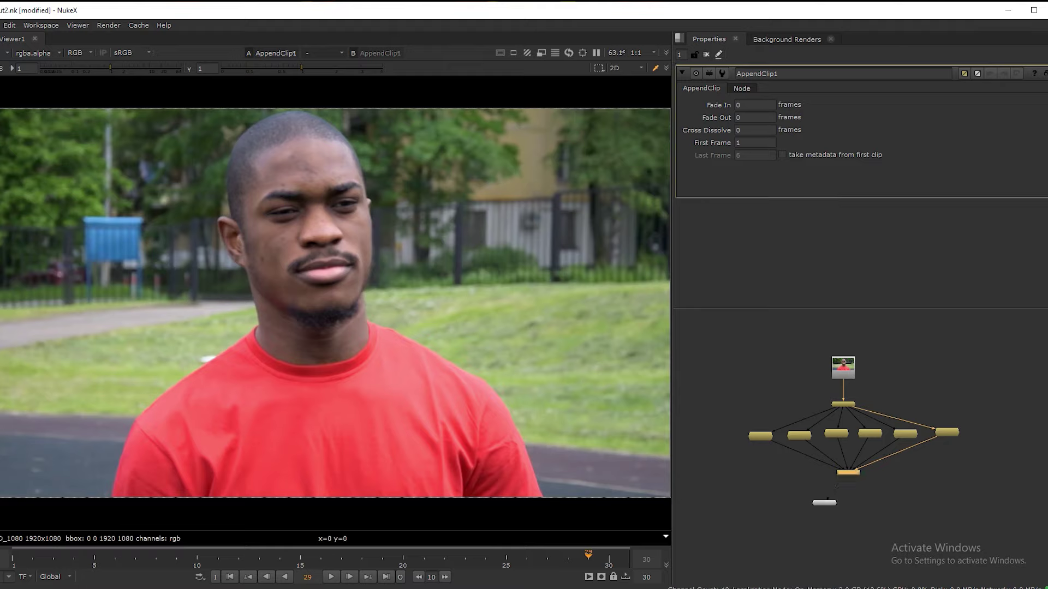
{"action": "left_click_drag", "start_coordinate": [848, 474], "coordinate": [848, 490]}
{"action": "left_click_drag", "start_coordinate": [744, 408], "coordinate": [985, 458]}
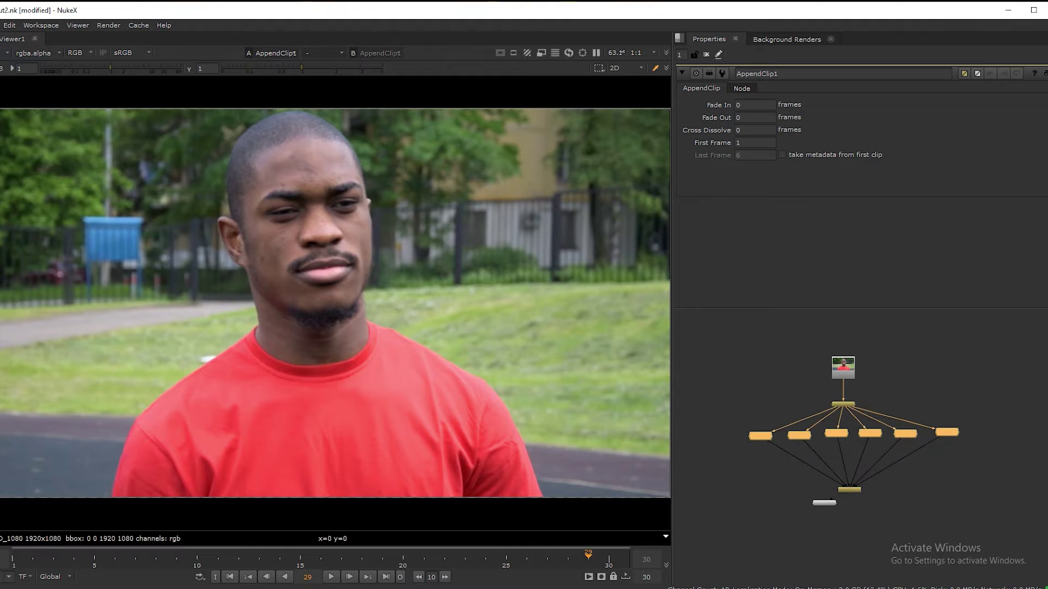
{"action": "key", "text": "l"}
{"action": "left_click_drag", "start_coordinate": [881, 440], "coordinate": [867, 447]}
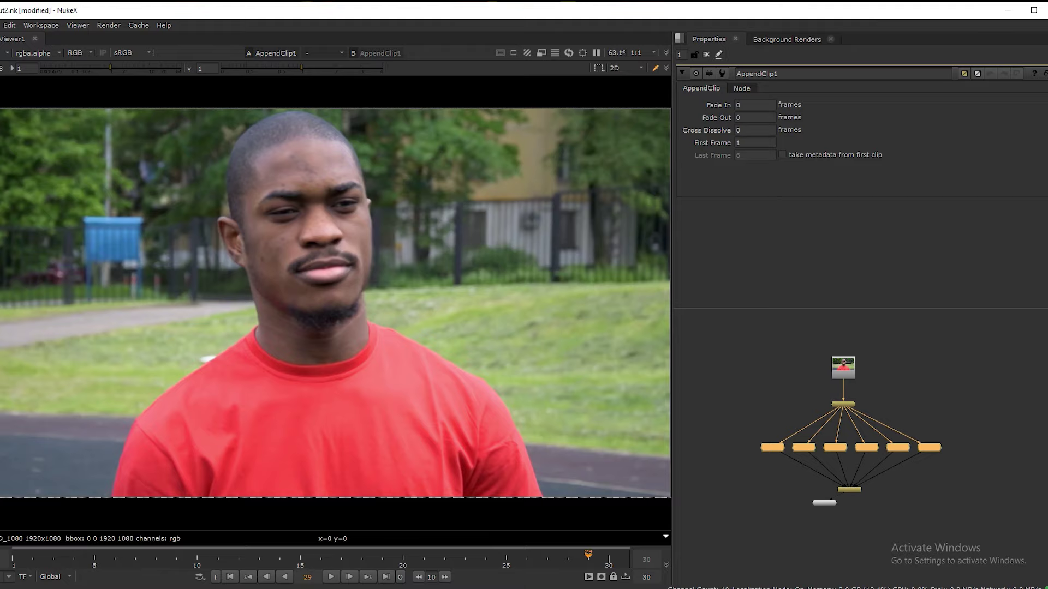
{"action": "left_click", "coordinate": [901, 480]}
{"action": "left_click_drag", "start_coordinate": [849, 490], "coordinate": [833, 534]}
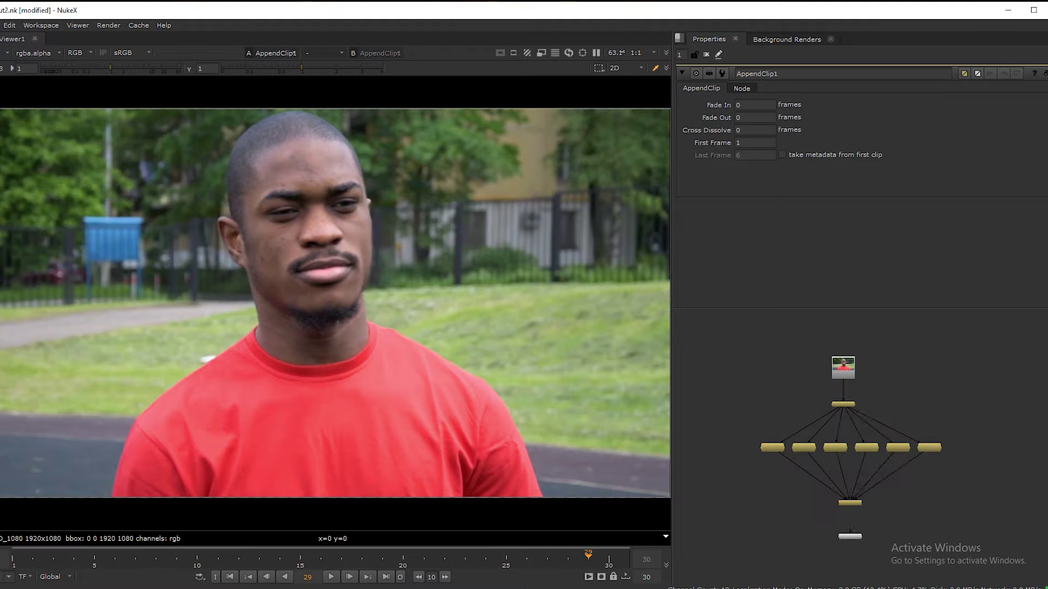
Insert a Shuffle node between Read1 and the FrameRange node, view its output and set its alpha output to black.
{"action": "scroll", "coordinate": [849, 372], "scroll_direction": "up", "scroll_amount": 5}
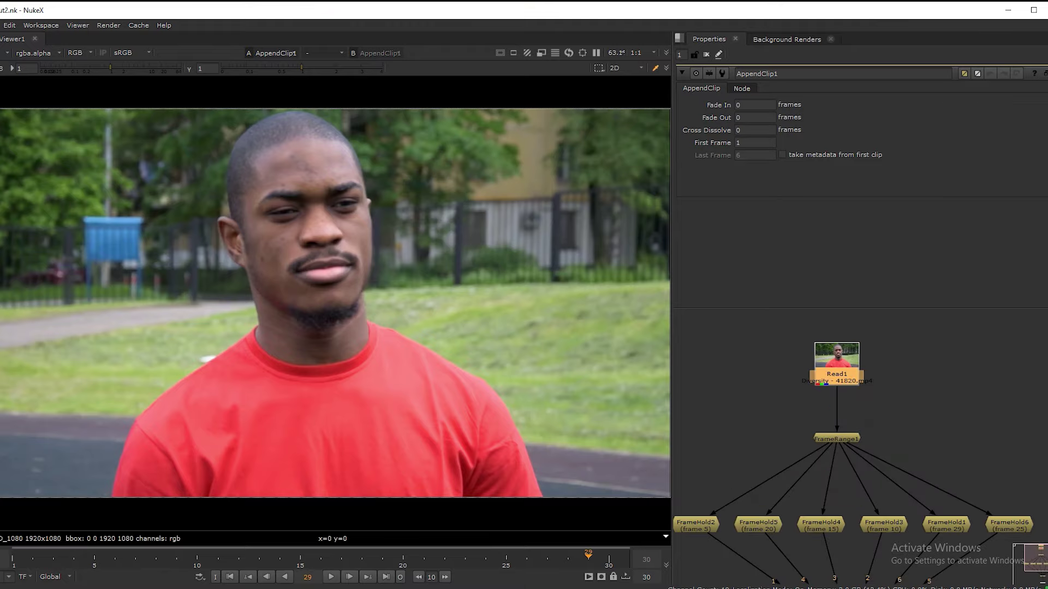
{"action": "key", "text": "Tab"}
{"action": "type", "text": "shu"}
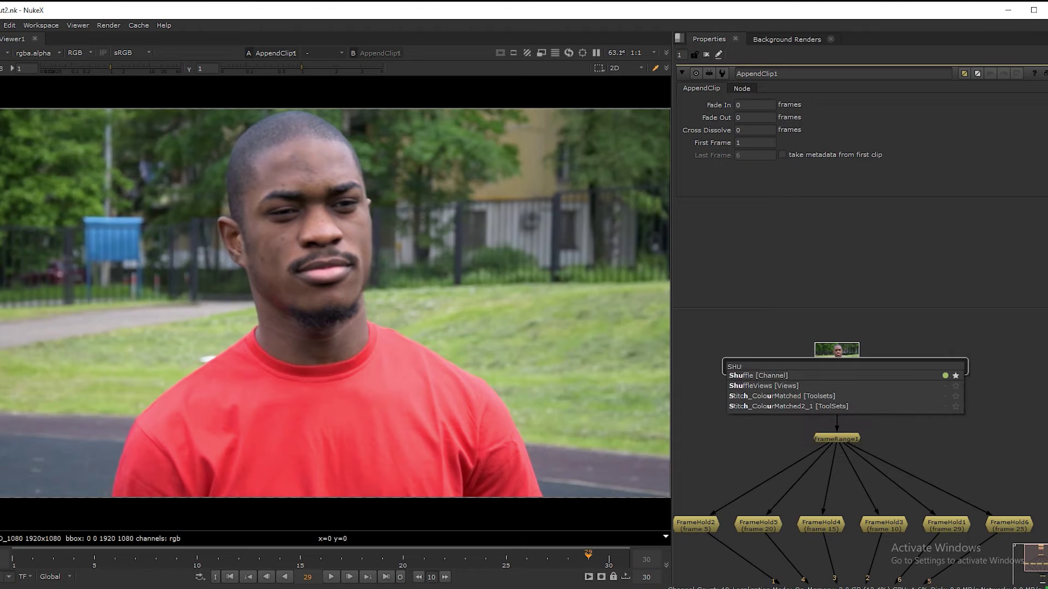
{"action": "key", "text": "Return"}
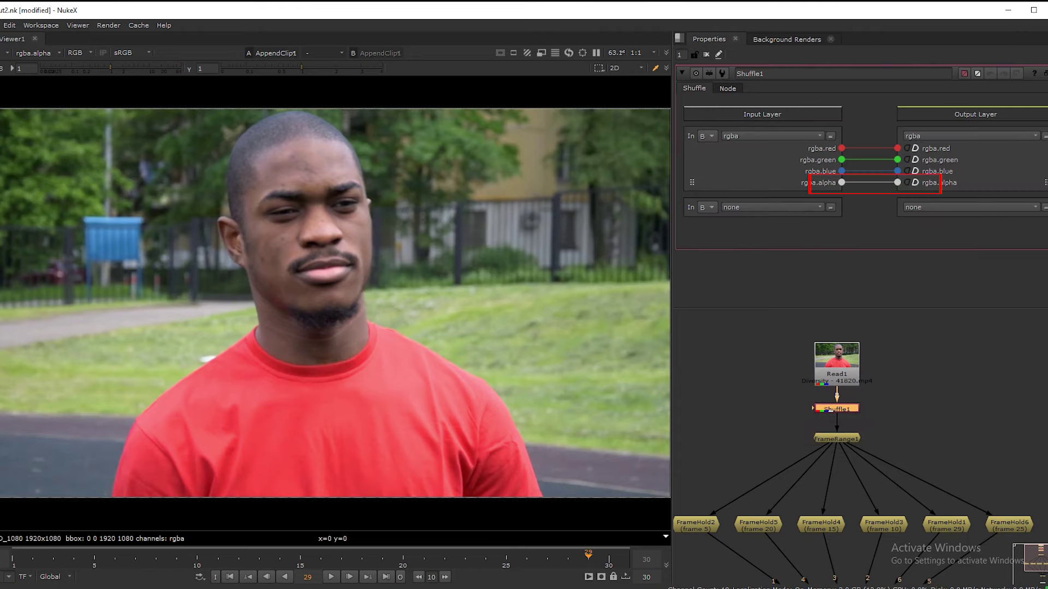
{"action": "key", "text": "1"}
{"action": "key", "text": "a"}
{"action": "key", "text": "a"}
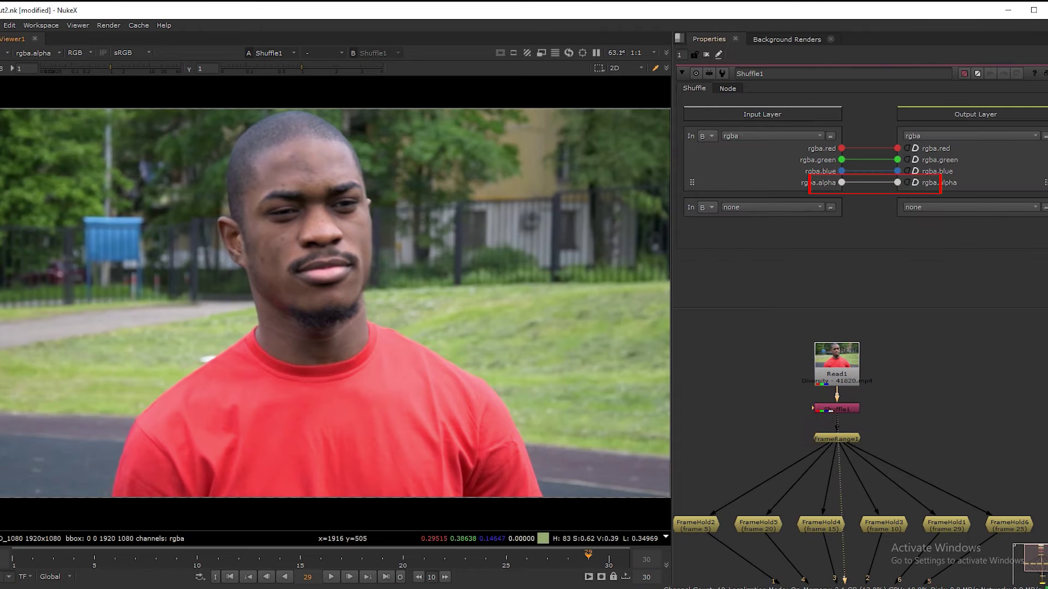
{"action": "left_click", "coordinate": [908, 183]}
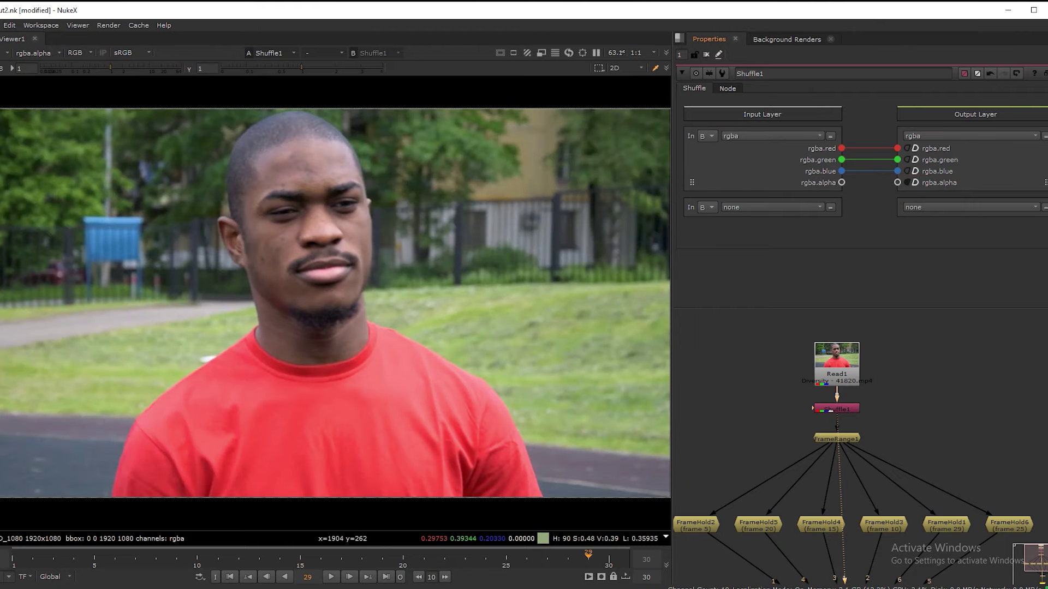
Insert a Roto node between FrameHold2 and the AppendClip node and view its output.
{"action": "key", "text": "Tab"}
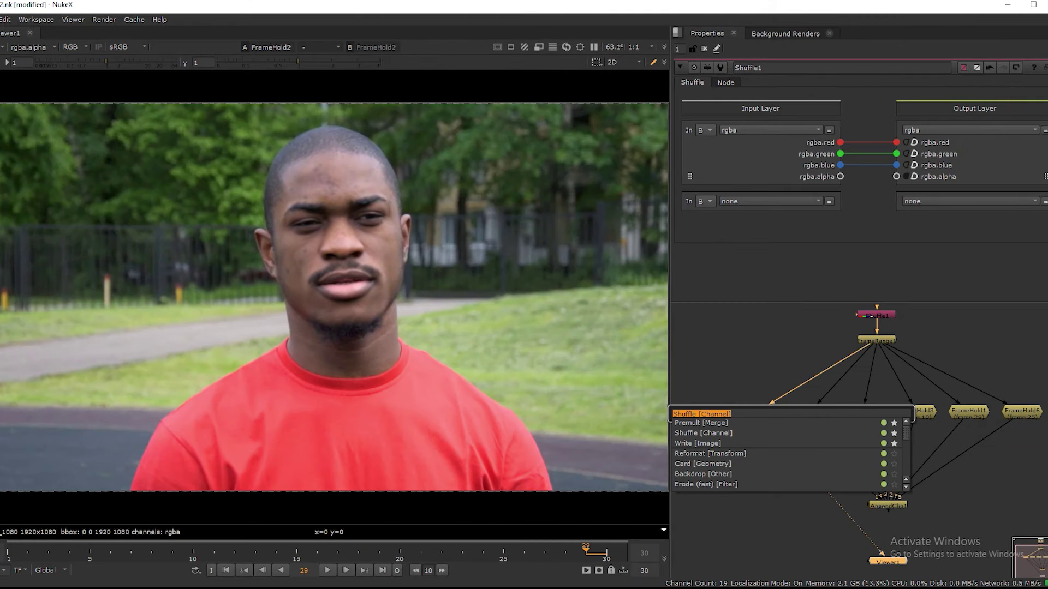
{"action": "type", "text": "ROTO"}
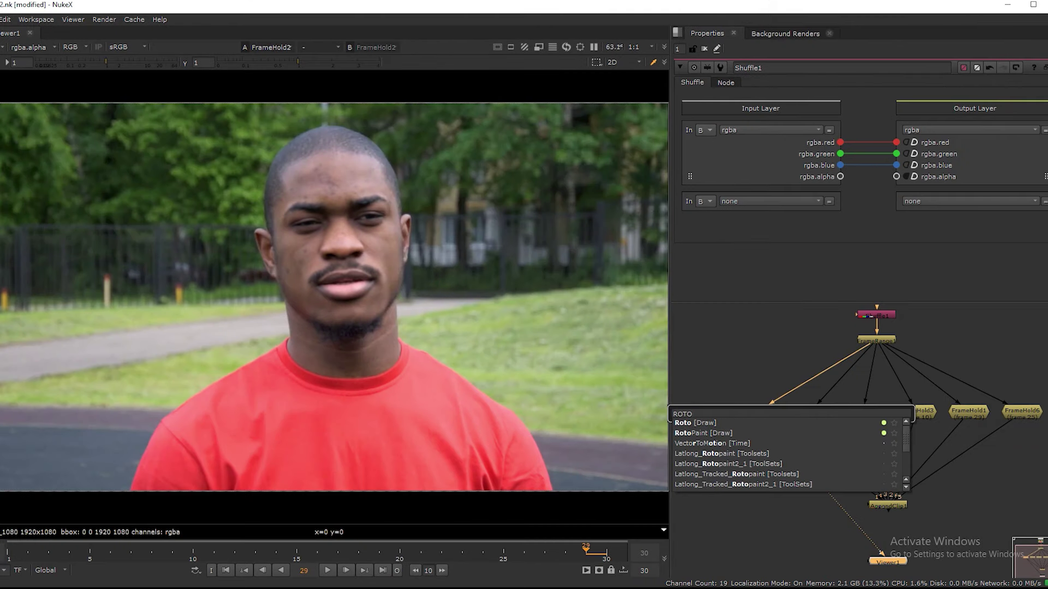
{"action": "key", "text": "Return"}
{"action": "mouse_move", "coordinate": [748, 400]}
{"action": "left_mouse_down"}
{"action": "mouse_move", "coordinate": [796, 427]}
{"action": "mouse_move", "coordinate": [758, 451]}
{"action": "left_mouse_up"}
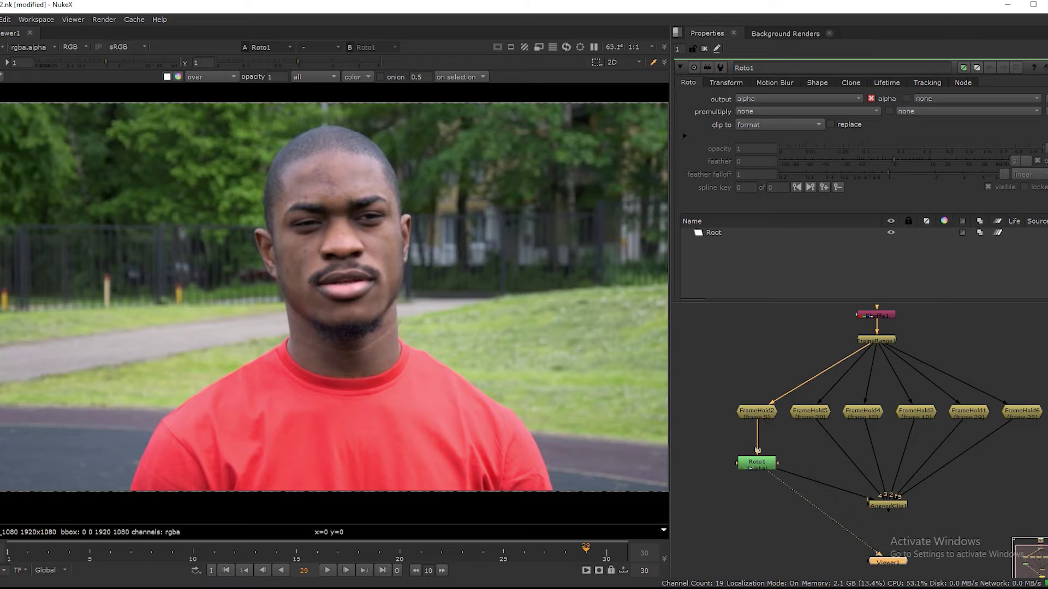
{"action": "key", "text": "1"}
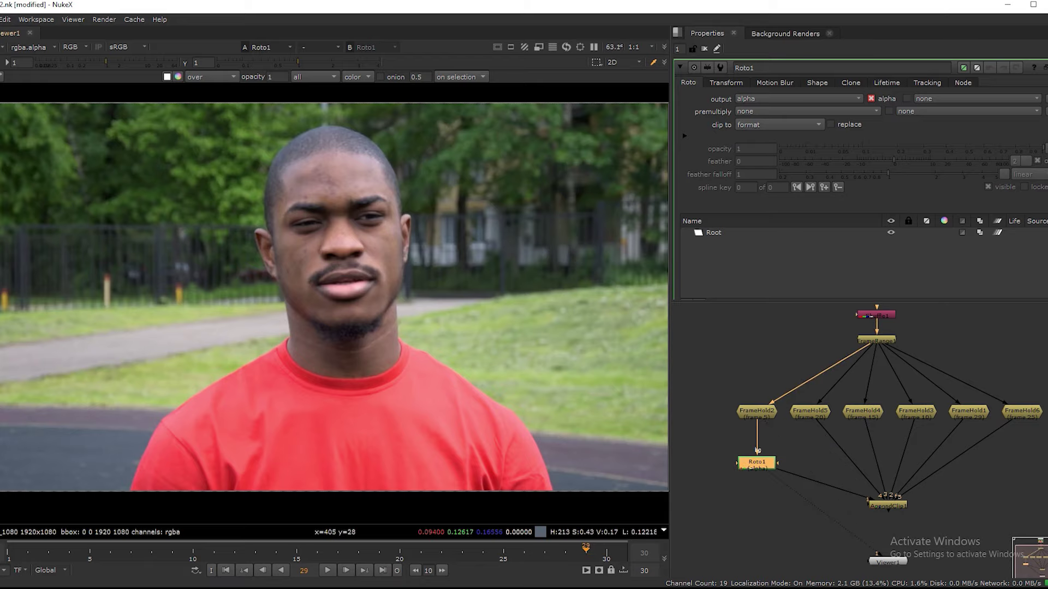
Start a Bezier outline of the red shirt, tracing from the frame's lower edge up the man's right sleeve and shoulder to the neck.
{"action": "scroll", "coordinate": [135, 491], "scroll_direction": "up", "scroll_amount": 6}
{"action": "left_click", "coordinate": [125, 492]}
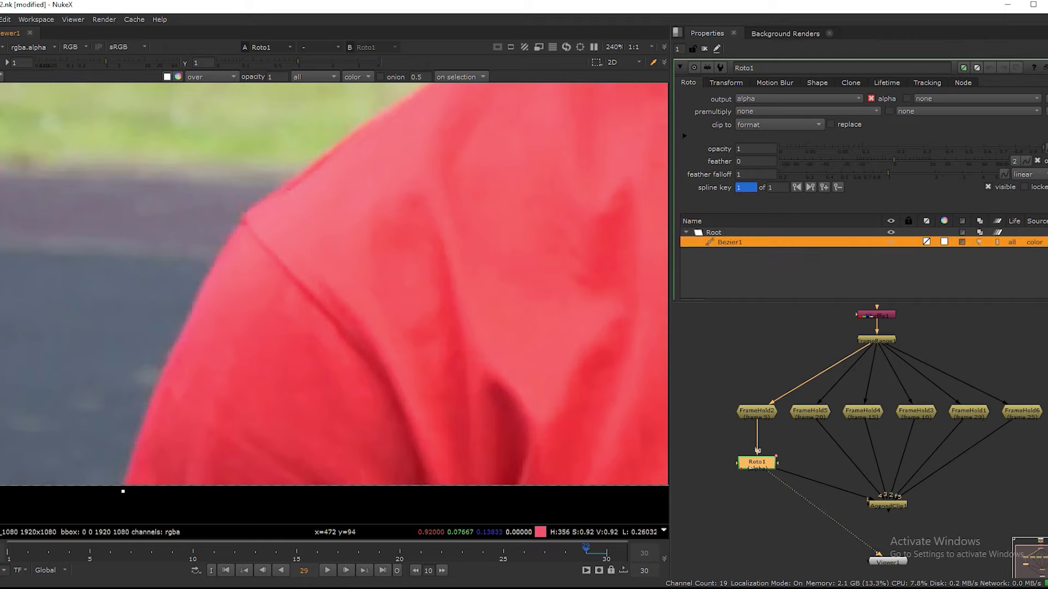
{"action": "scroll", "coordinate": [185, 363], "scroll_direction": "up", "scroll_amount": 2}
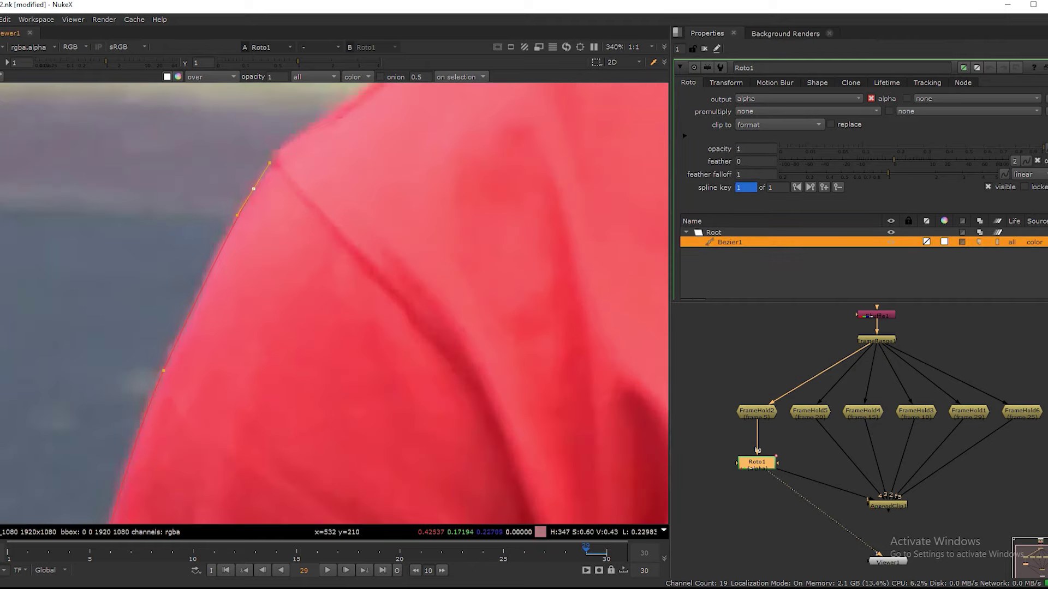
{"action": "scroll", "coordinate": [356, 101], "scroll_direction": "down", "scroll_amount": 2}
{"action": "middle_click_drag", "start_coordinate": [356, 100], "coordinate": [57, 353]}
{"action": "middle_click_drag", "start_coordinate": [388, 143], "coordinate": [235, 309]}
{"action": "scroll", "coordinate": [234, 309], "scroll_direction": "down", "scroll_amount": 4}
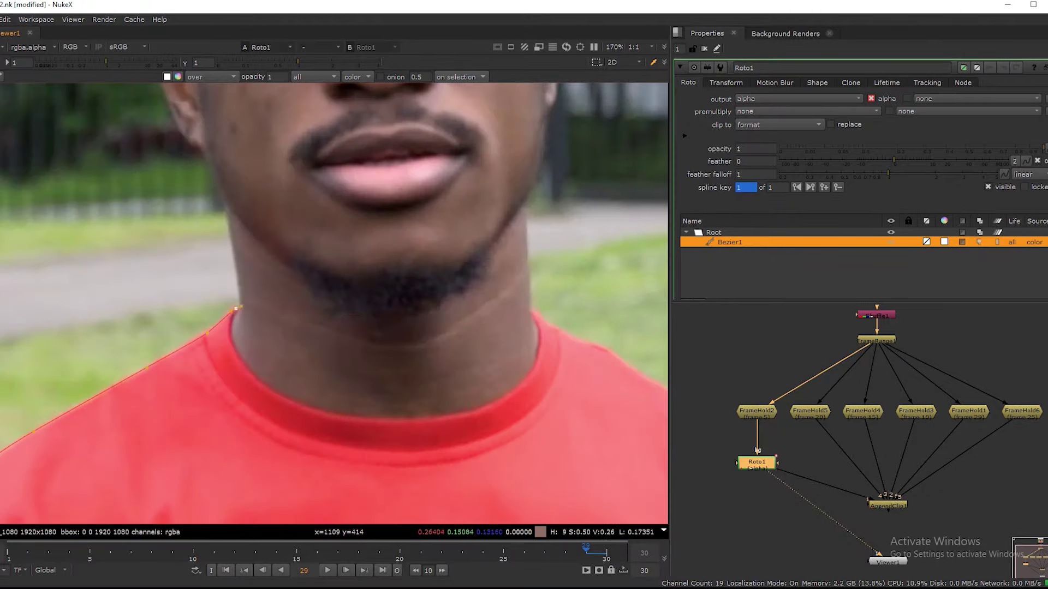
Set the viewer gamma to 0.7 and continue the shirt outline down the man's left shoulder, closing it below the frame edge.
{"action": "scroll", "coordinate": [480, 304], "scroll_direction": "up", "scroll_amount": 5}
{"action": "left_click", "coordinate": [509, 295]}
{"action": "middle_click_drag", "start_coordinate": [510, 295], "coordinate": [66, 110]}
{"action": "left_click", "coordinate": [339, 277]}
{"action": "left_click_drag", "start_coordinate": [297, 62], "coordinate": [284, 62]}
{"action": "left_click", "coordinate": [405, 304]}
{"action": "scroll", "coordinate": [405, 304], "scroll_direction": "down", "scroll_amount": 2}
{"action": "left_click", "coordinate": [484, 405]}
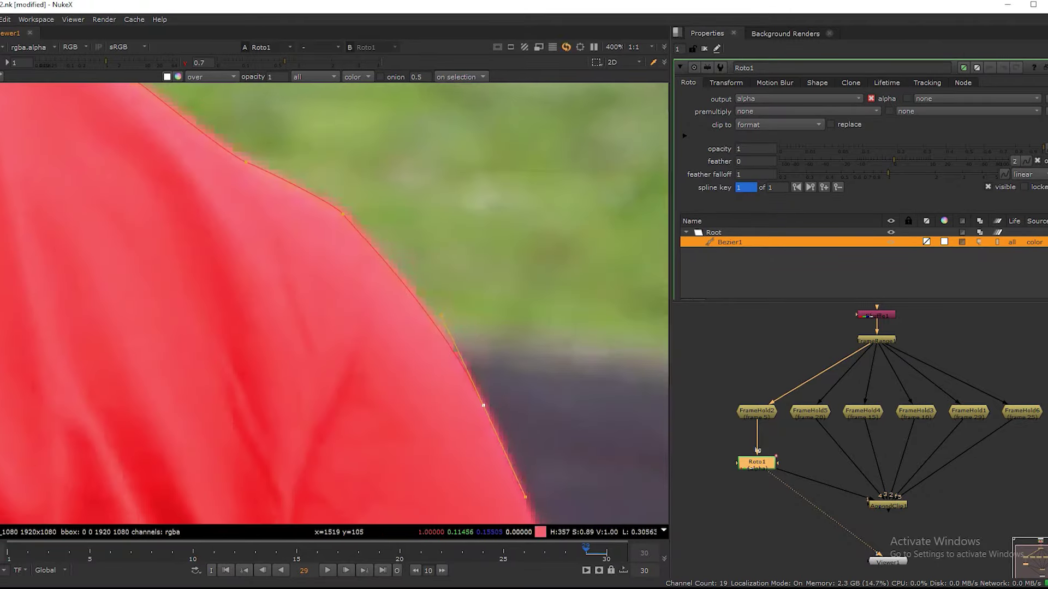
{"action": "scroll", "coordinate": [484, 404], "scroll_direction": "down", "scroll_amount": 4}
{"action": "left_click", "coordinate": [549, 386]}
{"action": "middle_click_drag", "start_coordinate": [82, 349], "coordinate": [273, 322]}
{"action": "left_click", "coordinate": [152, 379]}
{"action": "left_click", "coordinate": [178, 302]}
Draw a second Bezier shape around the neck and chin, overlapping the shirt outline and reaching up to the mouth.
{"action": "middle_click_drag", "start_coordinate": [425, 102], "coordinate": [150, 355]}
{"action": "key", "text": "v"}
{"action": "scroll", "coordinate": [216, 241], "scroll_direction": "up", "scroll_amount": 2}
{"action": "left_click", "coordinate": [173, 376]}
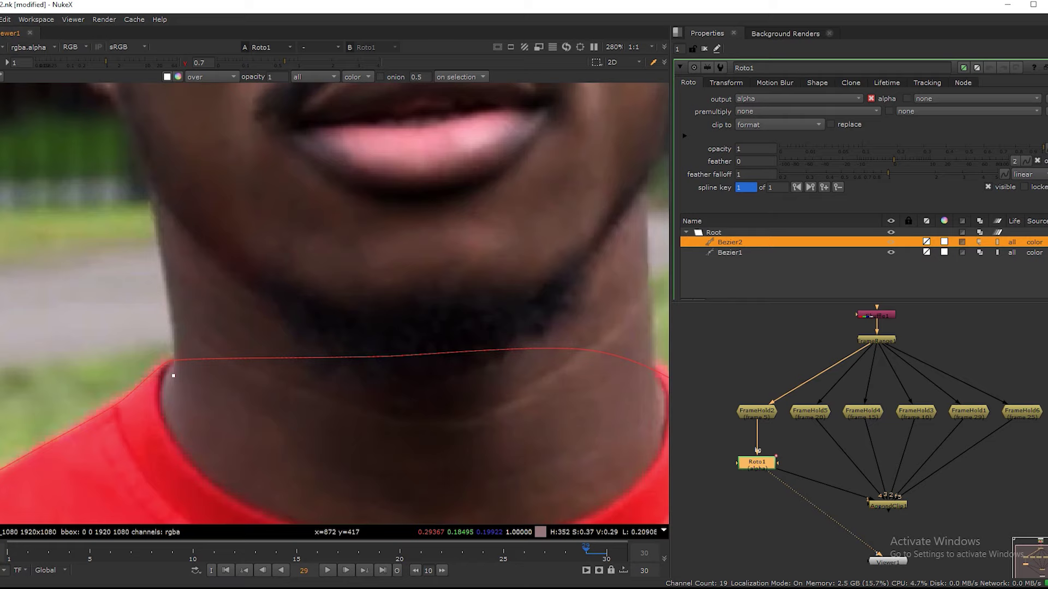
{"action": "left_click", "coordinate": [143, 159]}
{"action": "middle_click_drag", "start_coordinate": [143, 159], "coordinate": [75, 288]}
{"action": "left_click", "coordinate": [323, 171]}
{"action": "key", "text": "ctrl+z"}
{"action": "key", "text": "ctrl+z"}
{"action": "left_click", "coordinate": [87, 338]}
{"action": "left_click", "coordinate": [204, 234]}
{"action": "left_click", "coordinate": [418, 242]}
{"action": "left_click", "coordinate": [572, 339]}
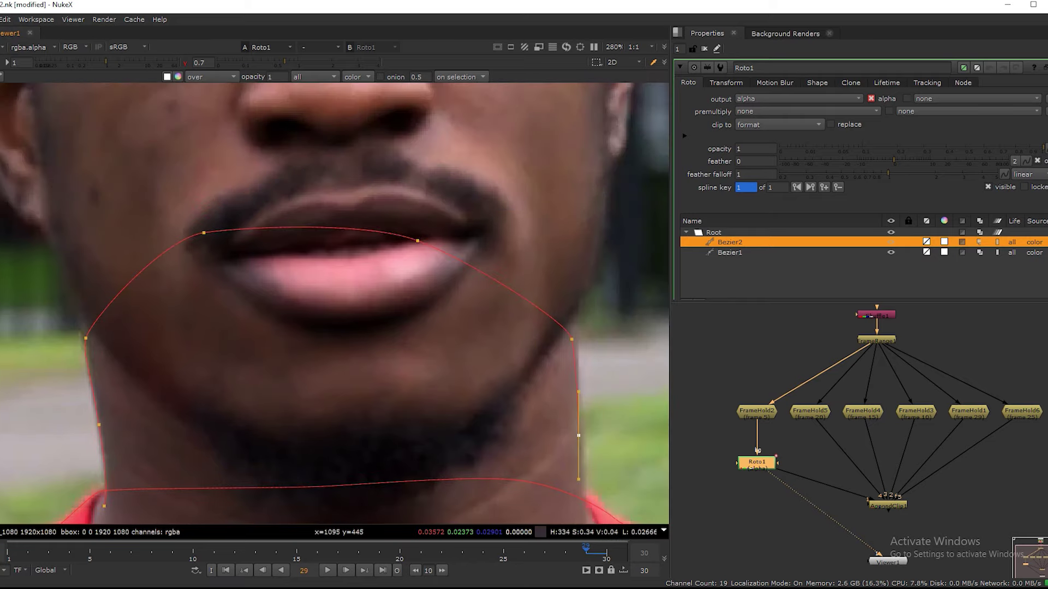
{"action": "middle_click_drag", "start_coordinate": [517, 348], "coordinate": [534, 357]}
Start a third Bezier shape for the head, tracing up the man's right side and over the top of the skull.
{"action": "key", "text": "v"}
{"action": "left_click", "coordinate": [117, 111]}
{"action": "middle_click_drag", "start_coordinate": [118, 111], "coordinate": [129, 463]}
{"action": "left_click", "coordinate": [129, 262]}
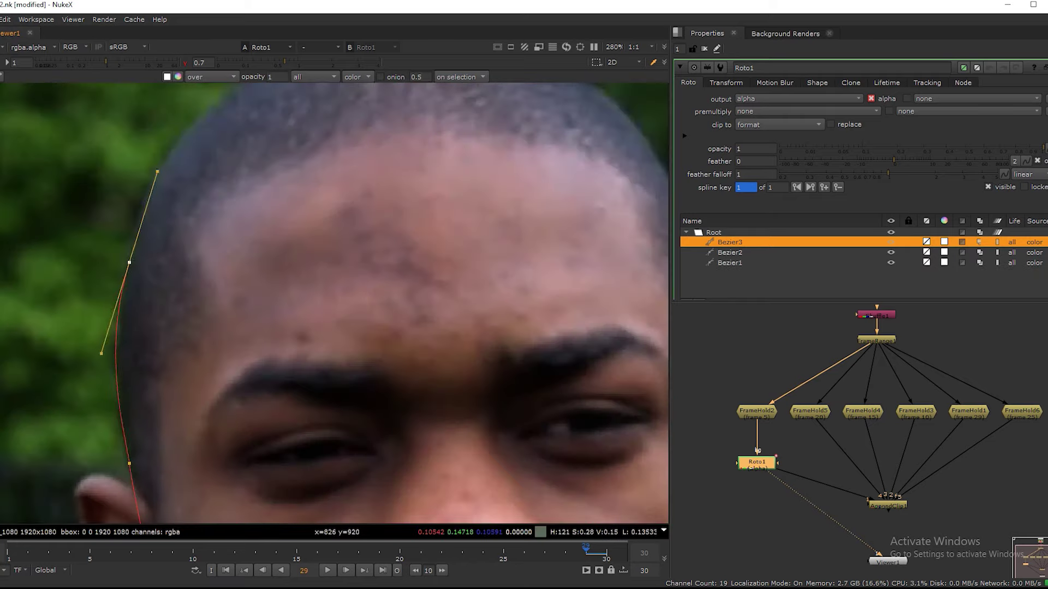
{"action": "middle_click_drag", "start_coordinate": [129, 262], "coordinate": [68, 458]}
{"action": "left_click", "coordinate": [195, 267]}
{"action": "key", "text": "ctrl+z"}
{"action": "left_click", "coordinate": [488, 253]}
{"action": "left_click", "coordinate": [604, 374]}
{"action": "middle_click_drag", "start_coordinate": [604, 373], "coordinate": [454, 234]}
{"action": "left_click", "coordinate": [488, 309]}
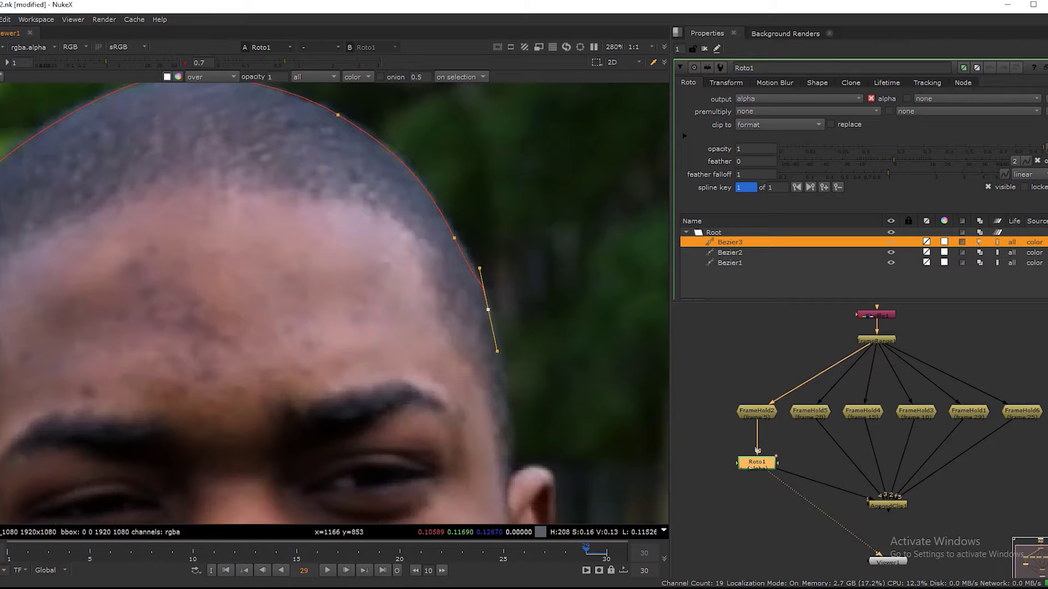
Remove the last head point and continue the outline down the man's left side and jaw to close the head shape.
{"action": "key", "text": "ctrl+z"}
{"action": "left_click", "coordinate": [507, 477]}
{"action": "middle_click_drag", "start_coordinate": [508, 476], "coordinate": [529, 221]}
{"action": "left_click", "coordinate": [536, 449]}
{"action": "middle_click_drag", "start_coordinate": [536, 448], "coordinate": [627, 203]}
{"action": "left_click", "coordinate": [620, 405]}
{"action": "left_click", "coordinate": [245, 349]}
{"action": "middle_click_drag", "start_coordinate": [246, 348], "coordinate": [179, 217]}
Draw a fourth Bezier shape around the man's right ear.
{"action": "key", "text": "v"}
{"action": "left_click", "coordinate": [199, 347]}
{"action": "left_click", "coordinate": [161, 322]}
{"action": "left_click", "coordinate": [229, 515]}
{"action": "left_click", "coordinate": [199, 348]}
Draw a fifth Bezier shape around the man's left ear and fit the whole frame in the viewer.
{"action": "middle_click_drag", "start_coordinate": [432, 382], "coordinate": [114, 359]}
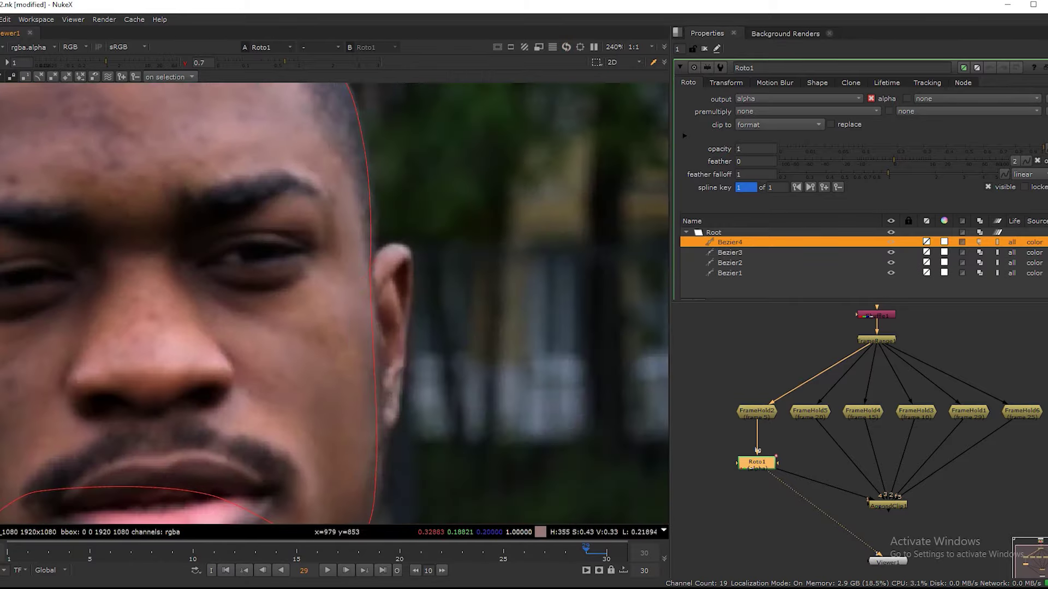
{"action": "key", "text": "v"}
{"action": "left_click", "coordinate": [361, 280]}
{"action": "left_click", "coordinate": [386, 248]}
{"action": "left_click_drag", "start_coordinate": [408, 250], "coordinate": [409, 256]}
{"action": "key", "text": "Return"}
{"action": "key", "text": "f"}
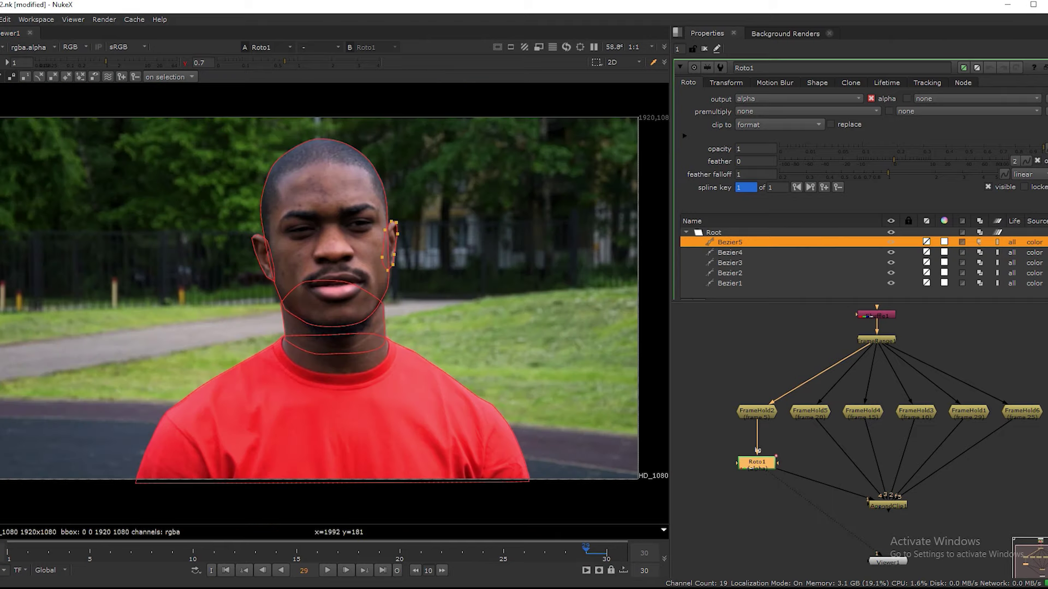
Duplicate the Roto1 node, insert the copy between FrameHold5 and the AppendClip node, and open its settings while viewing it.
{"action": "left_click", "coordinate": [713, 449]}
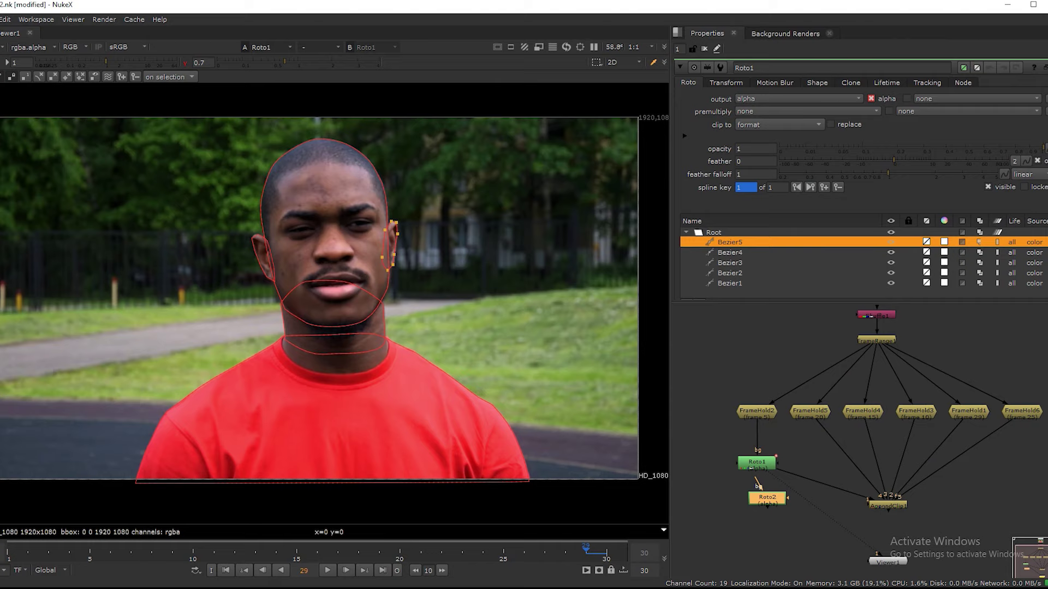
{"action": "left_click", "coordinate": [810, 412]}
{"action": "key", "text": "1"}
{"action": "left_click", "coordinate": [767, 499]}
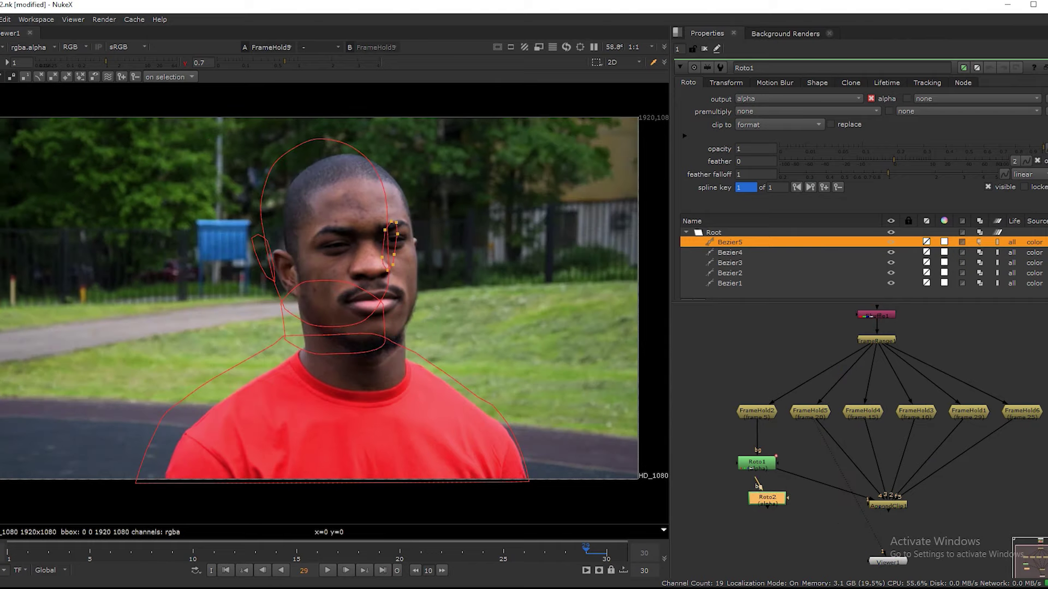
{"action": "left_click_drag", "start_coordinate": [767, 498], "coordinate": [825, 460]}
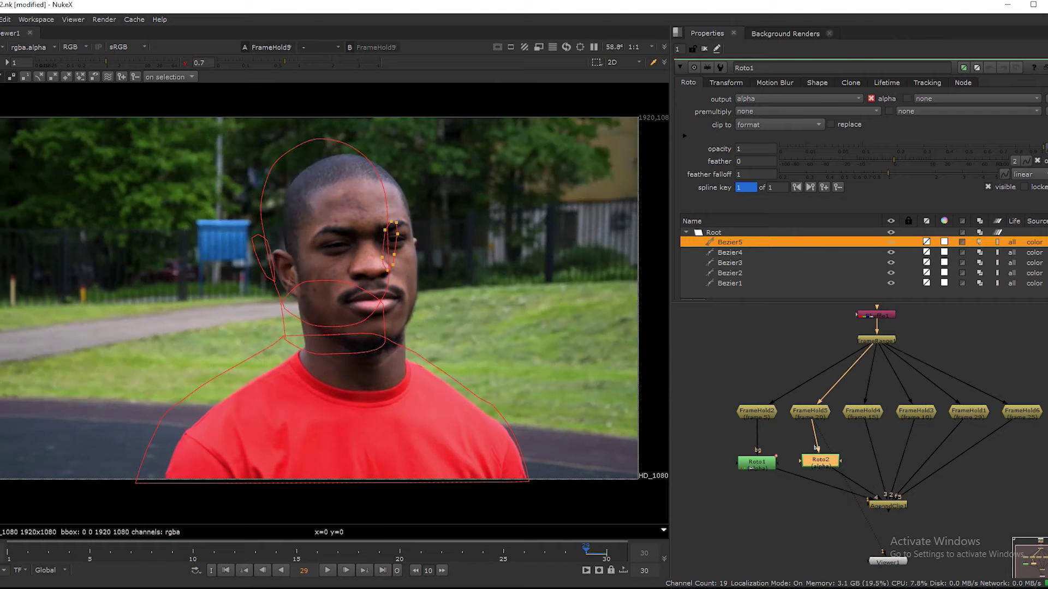
{"action": "double_click", "coordinate": [821, 461]}
{"action": "key", "text": "1"}
{"action": "left_click", "coordinate": [820, 460]}
{"action": "key", "text": "1"}
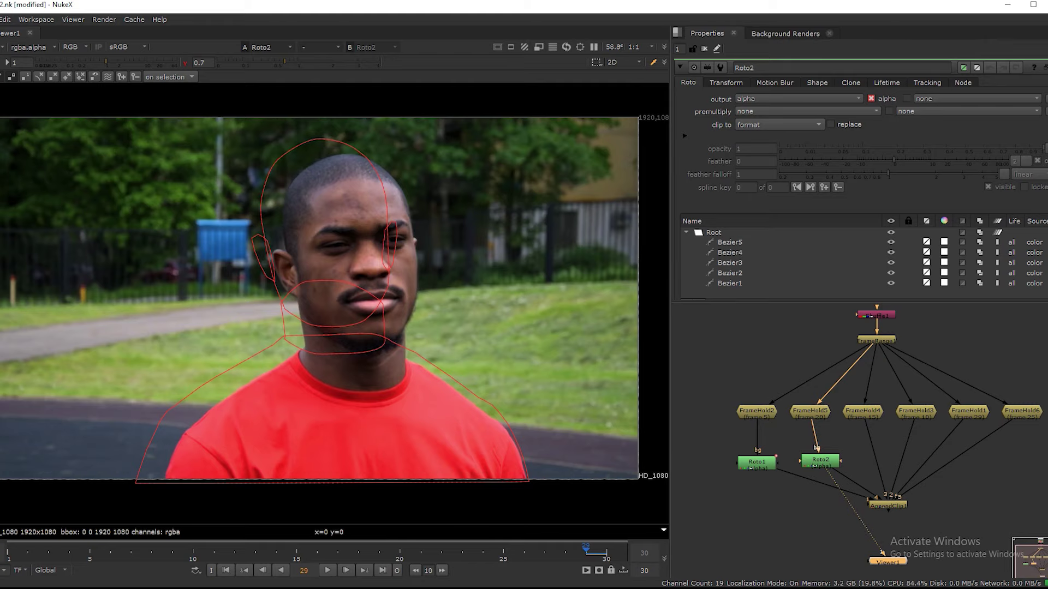
Compare the copied outlines with the originals by viewing FrameHold5, Roto1 and Roto2 in turn.
{"action": "left_click", "coordinate": [810, 411]}
{"action": "key", "text": "1"}
{"action": "left_click", "coordinate": [820, 461]}
{"action": "key", "text": "1"}
{"action": "left_click", "coordinate": [756, 463]}
{"action": "key", "text": "1"}
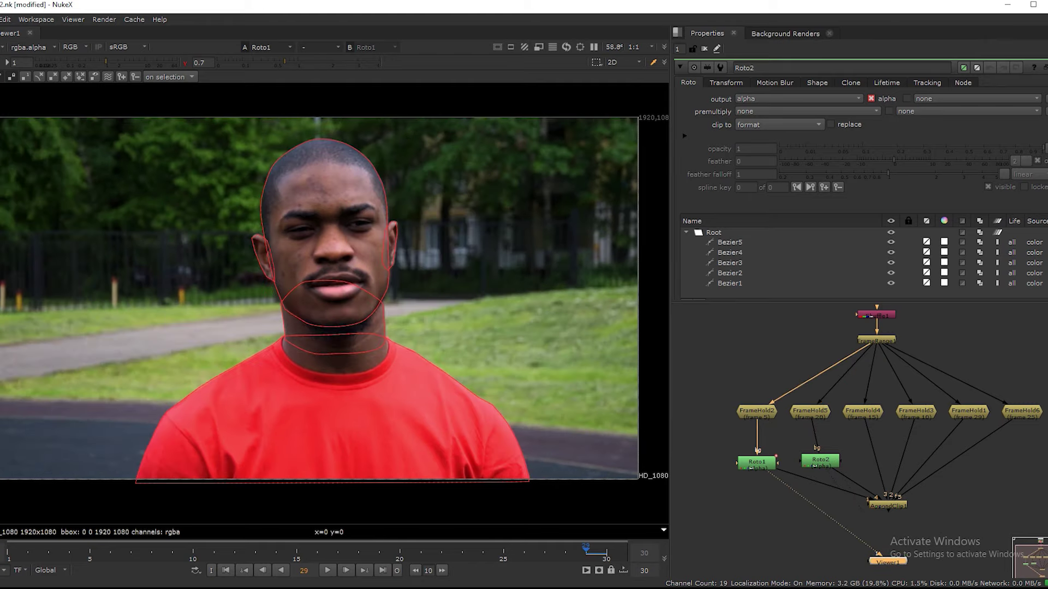
{"action": "left_click", "coordinate": [820, 461]}
{"action": "key", "text": "1"}
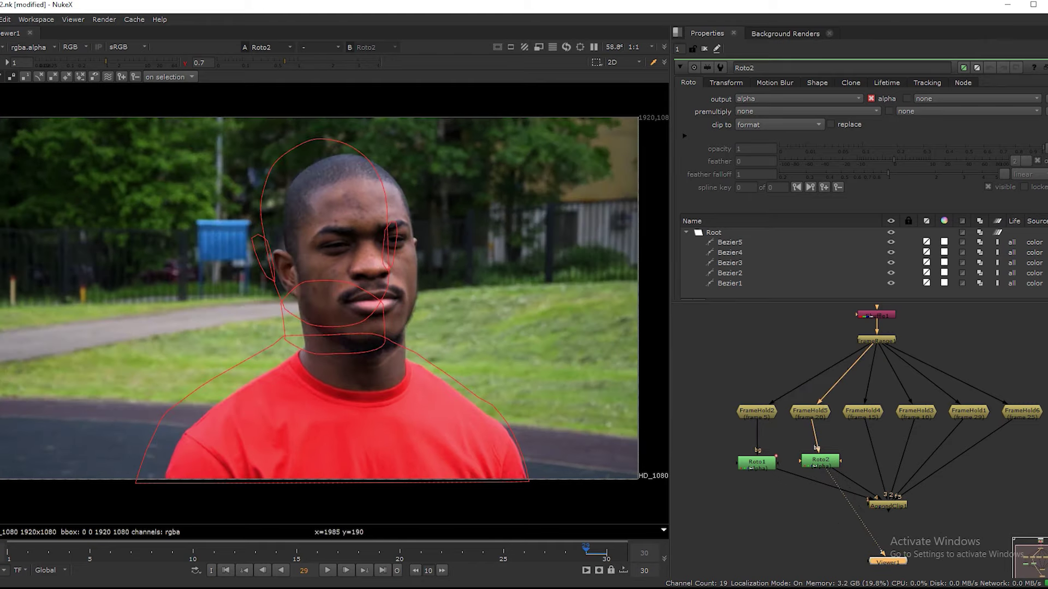
Select all five shapes in Roto2 and move them together over the man in this still frame.
{"action": "left_click", "coordinate": [821, 461]}
{"action": "key", "text": "ctrl+a"}
{"action": "scroll", "coordinate": [306, 367], "scroll_direction": "up", "scroll_amount": 2}
{"action": "left_click_drag", "start_coordinate": [344, 288], "coordinate": [375, 310]}
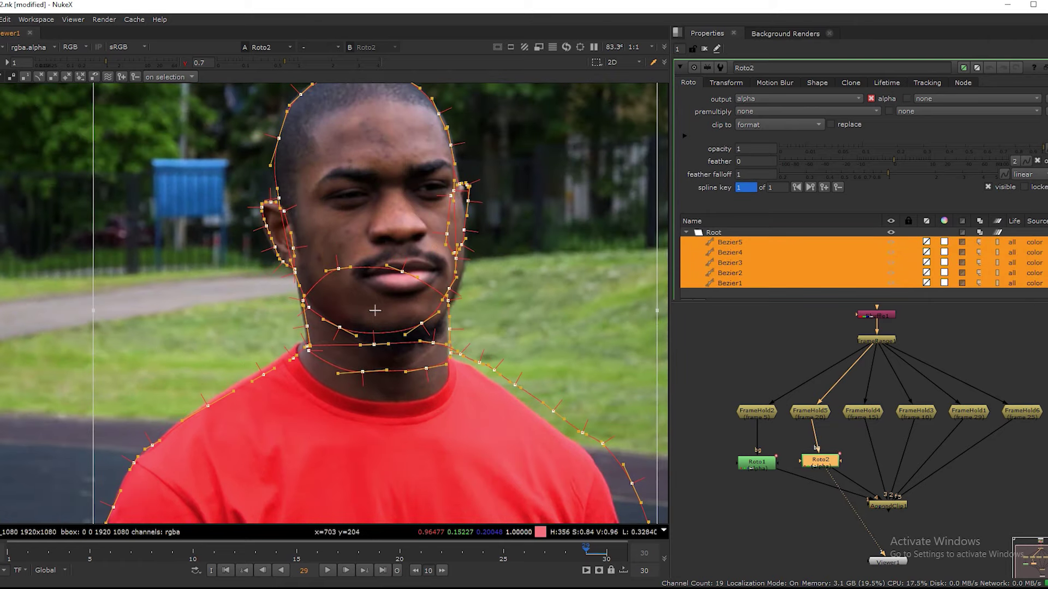
Adjust the head outline Bezier3 in Roto2 to the crown and the man's left temple.
{"action": "middle_click_drag", "start_coordinate": [407, 114], "coordinate": [376, 279]}
{"action": "scroll", "coordinate": [376, 278], "scroll_direction": "up", "scroll_amount": 6}
{"action": "left_click_drag", "start_coordinate": [616, 234], "coordinate": [443, 427]}
{"action": "left_click", "coordinate": [466, 278]}
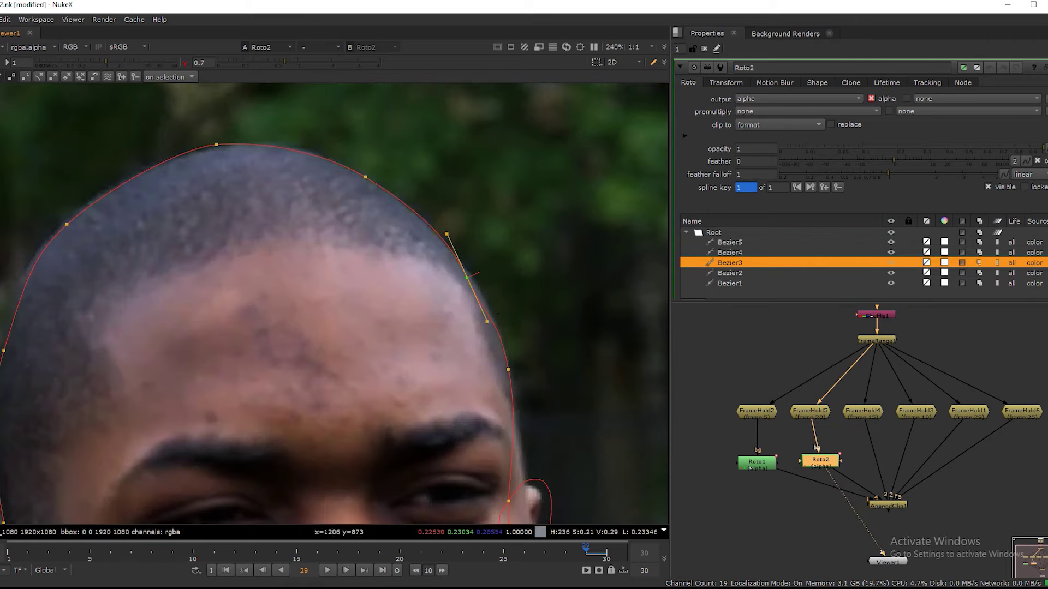
{"action": "left_click_drag", "start_coordinate": [467, 278], "coordinate": [466, 274]}
{"action": "left_click_drag", "start_coordinate": [508, 370], "coordinate": [506, 371]}
{"action": "left_click", "coordinate": [465, 274]}
{"action": "left_click_drag", "start_coordinate": [446, 232], "coordinate": [448, 243]}
{"action": "left_click_drag", "start_coordinate": [217, 145], "coordinate": [220, 147]}
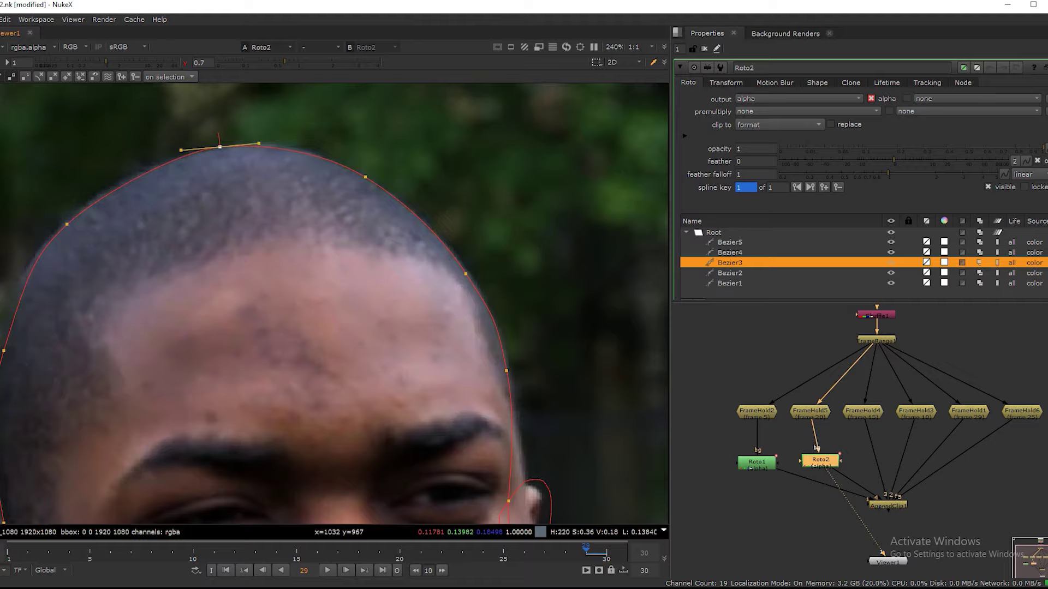
Fine-tune the points of the head outline on the man's right side of the skull.
{"action": "left_click", "coordinate": [67, 224]}
{"action": "middle_click_drag", "start_coordinate": [71, 230], "coordinate": [240, 165]}
{"action": "left_click", "coordinate": [172, 286]}
{"action": "left_click_drag", "start_coordinate": [160, 333], "coordinate": [158, 333]}
Move the head outline's points outward to follow the man's left cheek, jaw and chin.
{"action": "middle_click_drag", "start_coordinate": [328, 464], "coordinate": [305, 131]}
{"action": "middle_click_drag", "start_coordinate": [620, 314], "coordinate": [369, 385]}
{"action": "left_click_drag", "start_coordinate": [464, 143], "coordinate": [360, 481]}
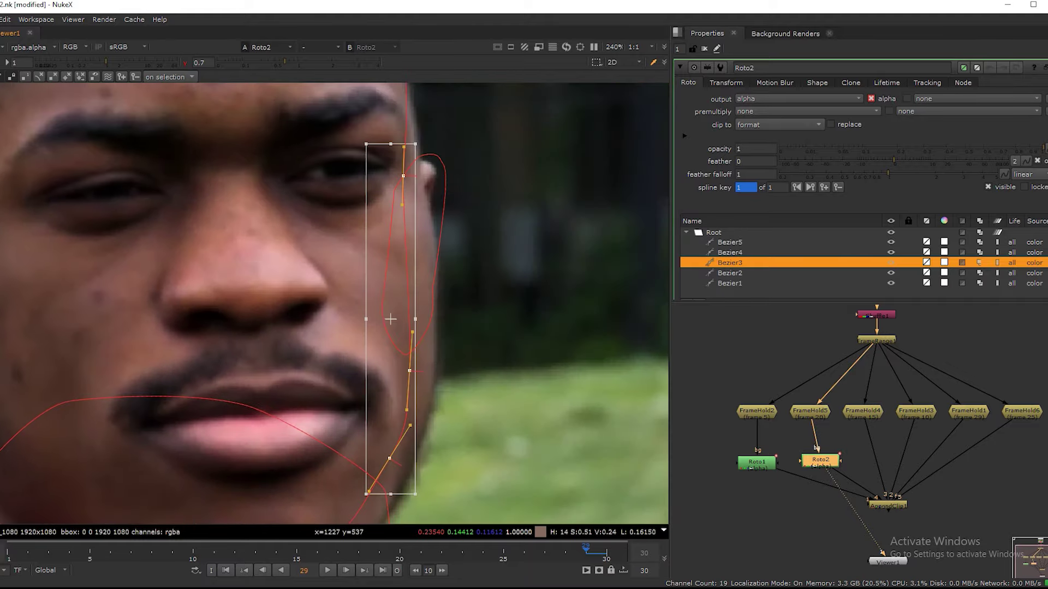
{"action": "left_click_drag", "start_coordinate": [391, 319], "coordinate": [405, 316]}
{"action": "left_click", "coordinate": [453, 349]}
{"action": "left_click_drag", "start_coordinate": [424, 367], "coordinate": [438, 339]}
{"action": "middle_click_drag", "start_coordinate": [403, 415], "coordinate": [438, 237]}
{"action": "left_click_drag", "start_coordinate": [439, 278], "coordinate": [439, 310]}
{"action": "left_click_drag", "start_coordinate": [350, 382], "coordinate": [352, 415]}
{"action": "left_click", "coordinate": [305, 382]}
Nudge the head outline point below the man's right ear and fit the Bezier4 shape to that ear.
{"action": "middle_click_drag", "start_coordinate": [38, 248], "coordinate": [298, 335]}
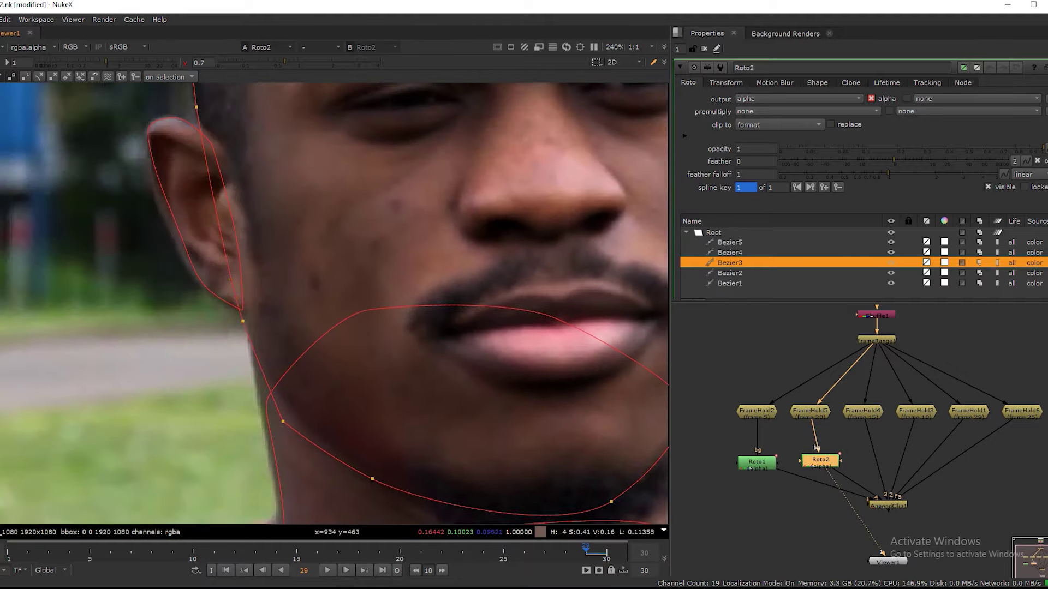
{"action": "left_click_drag", "start_coordinate": [243, 320], "coordinate": [245, 321]}
{"action": "middle_click_drag", "start_coordinate": [272, 321], "coordinate": [269, 514]}
{"action": "left_click", "coordinate": [241, 502]}
{"action": "left_click_drag", "start_coordinate": [226, 498], "coordinate": [140, 338]}
{"action": "left_click_drag", "start_coordinate": [182, 440], "coordinate": [175, 440]}
{"action": "left_click_drag", "start_coordinate": [241, 503], "coordinate": [252, 507]}
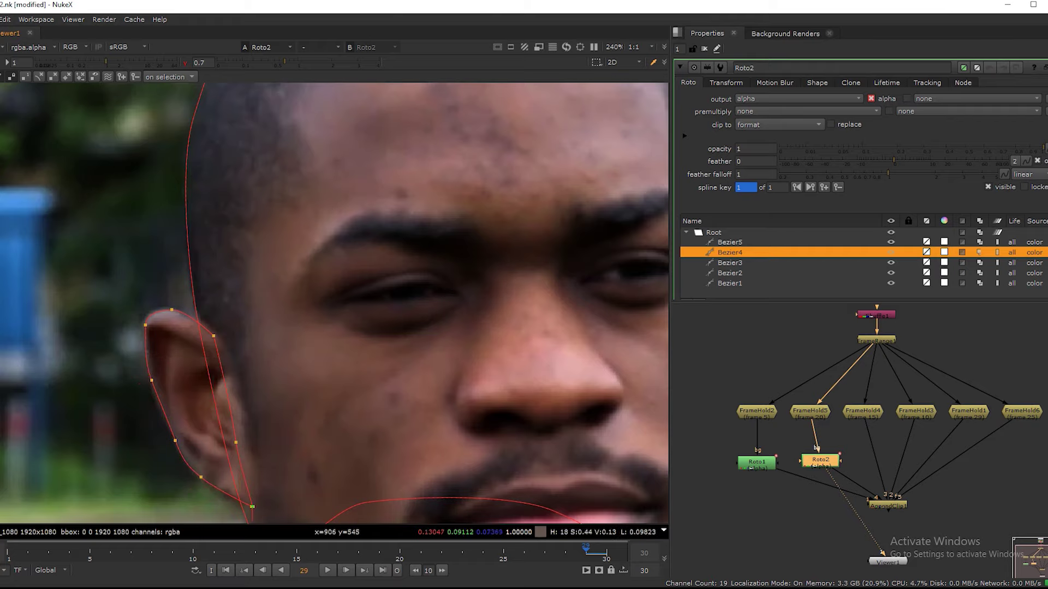
Reshape Bezier5 to fit the visible part of the man's left ear and cheek edge.
{"action": "middle_click_drag", "start_coordinate": [492, 327], "coordinate": [164, 327]}
{"action": "left_click_drag", "start_coordinate": [218, 234], "coordinate": [452, 522]}
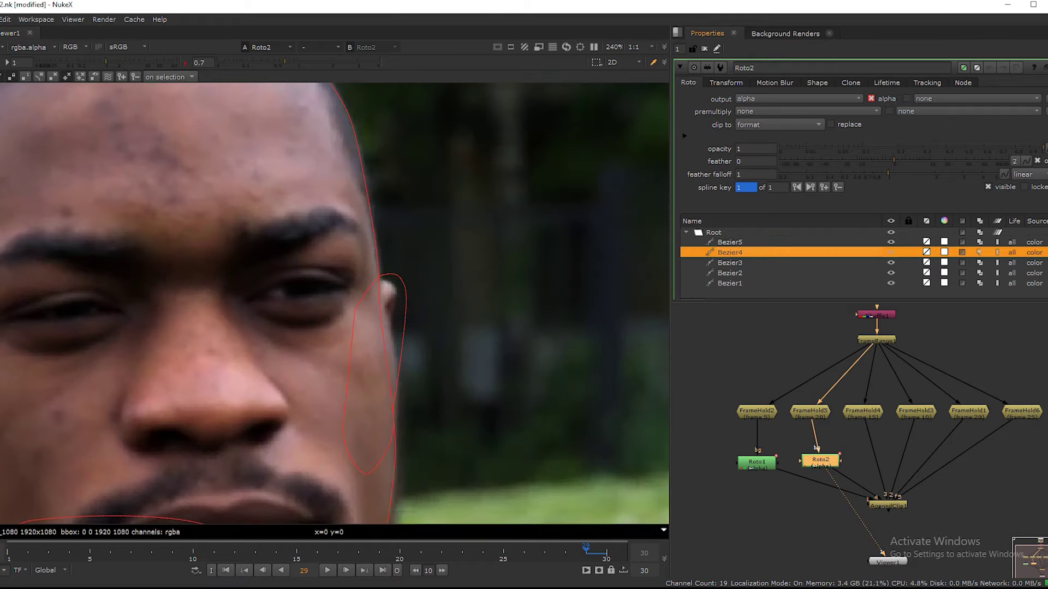
{"action": "left_click", "coordinate": [730, 243]}
{"action": "left_click_drag", "start_coordinate": [405, 316], "coordinate": [387, 343]}
{"action": "left_click_drag", "start_coordinate": [401, 279], "coordinate": [379, 284]}
{"action": "left_click_drag", "start_coordinate": [387, 343], "coordinate": [390, 331]}
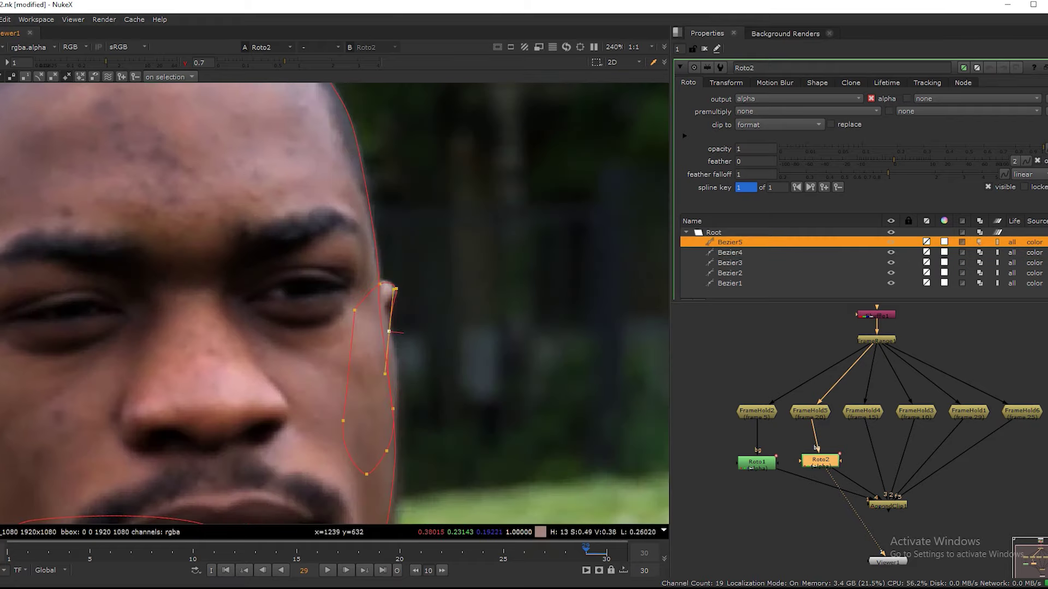
{"action": "left_click", "coordinate": [395, 456]}
{"action": "left_click_drag", "start_coordinate": [394, 457], "coordinate": [398, 458]}
{"action": "left_click_drag", "start_coordinate": [401, 419], "coordinate": [402, 332]}
Pull the head and neck outlines to the edge of the man's right jaw and neck.
{"action": "scroll", "coordinate": [397, 284], "scroll_direction": "down", "scroll_amount": 6}
{"action": "left_click", "coordinate": [431, 295]}
{"action": "scroll", "coordinate": [213, 365], "scroll_direction": "up", "scroll_amount": 10}
{"action": "left_click", "coordinate": [245, 401]}
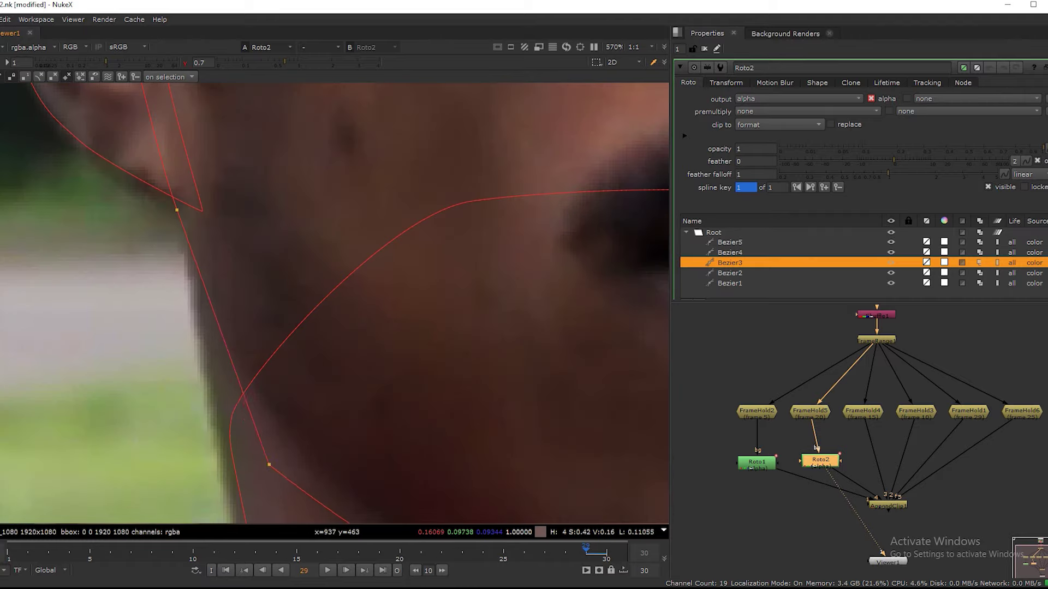
{"action": "left_click_drag", "start_coordinate": [269, 465], "coordinate": [239, 465]}
{"action": "left_click", "coordinate": [251, 384]}
{"action": "middle_click_drag", "start_coordinate": [255, 436], "coordinate": [254, 250]}
{"action": "left_click_drag", "start_coordinate": [231, 229], "coordinate": [226, 266]}
{"action": "scroll", "coordinate": [300, 350], "scroll_direction": "down", "scroll_amount": 7}
Reposition the points of the body shape Bezier1 so it follows the shirt's shoulders, sleeves and neckline.
{"action": "left_click", "coordinate": [316, 371]}
{"action": "scroll", "coordinate": [329, 363], "scroll_direction": "down", "scroll_amount": 4}
{"action": "left_click_drag", "start_coordinate": [578, 380], "coordinate": [358, 541]}
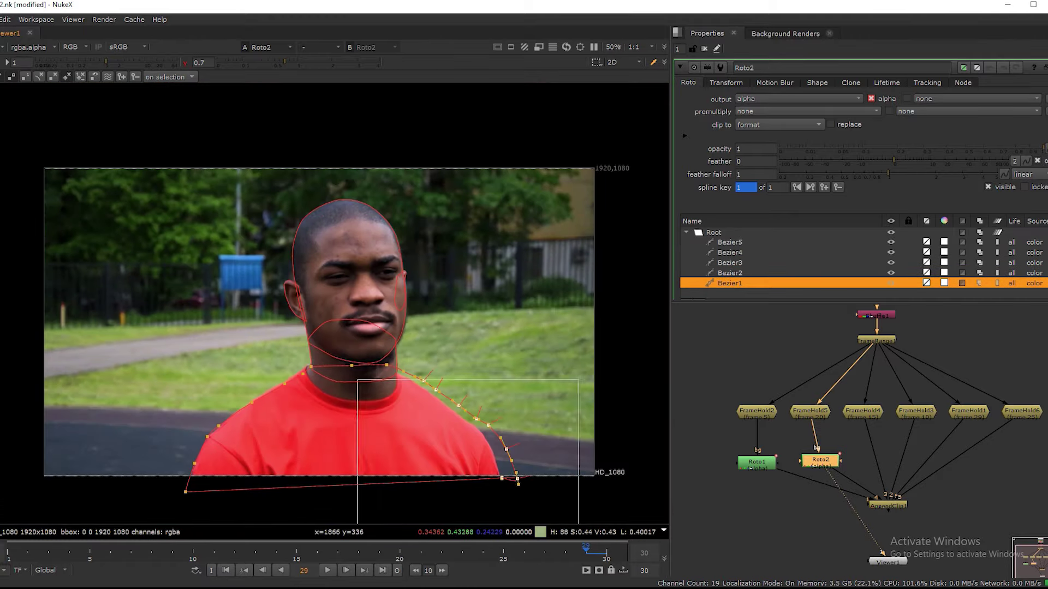
{"action": "left_click_drag", "start_coordinate": [620, 327], "coordinate": [164, 513]}
{"action": "key", "text": "g"}
{"action": "key", "text": "t"}
{"action": "key", "text": "g"}
{"action": "scroll", "coordinate": [321, 412], "scroll_direction": "up", "scroll_amount": 6}
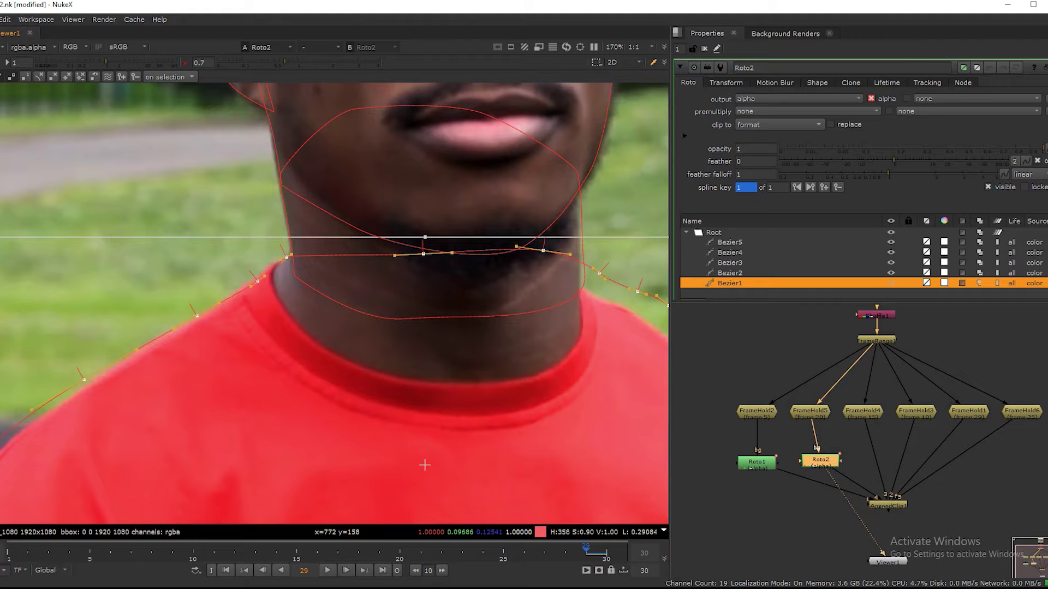
{"action": "middle_click_drag", "start_coordinate": [132, 482], "coordinate": [454, 382]}
{"action": "left_click_drag", "start_coordinate": [498, 217], "coordinate": [229, 485]}
{"action": "left_click", "coordinate": [355, 375]}
{"action": "scroll", "coordinate": [354, 375], "scroll_direction": "up", "scroll_amount": 3}
{"action": "left_click_drag", "start_coordinate": [439, 218], "coordinate": [422, 248]}
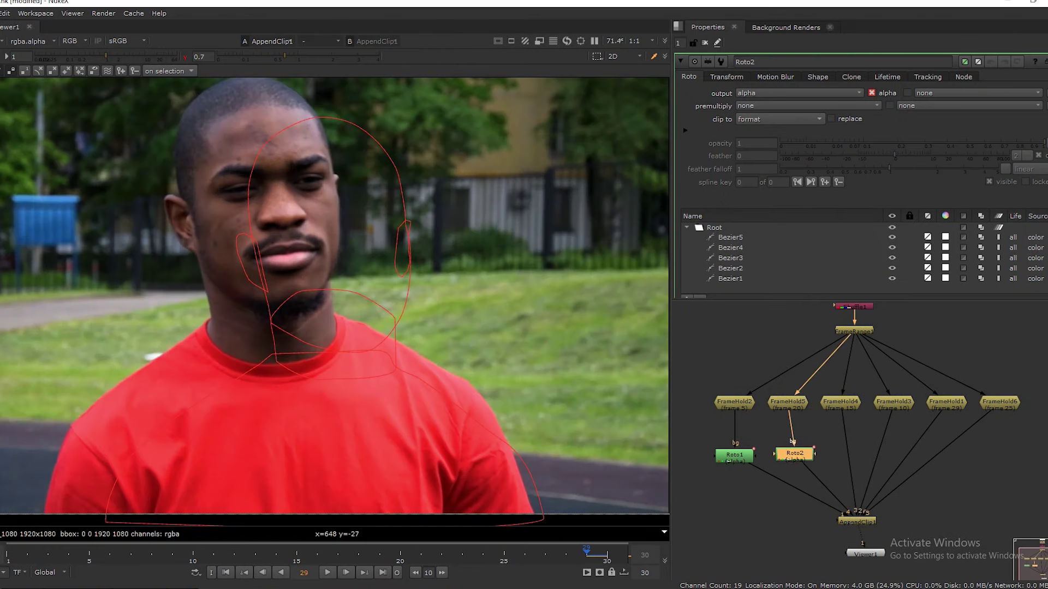
Paste another copy of the Roto node and insert it between FrameHold4 and the AppendClip node.
{"action": "left_click_drag", "start_coordinate": [795, 455], "coordinate": [788, 457]}
{"action": "left_click", "coordinate": [769, 523]}
{"action": "key", "text": "ctrl+v"}
{"action": "left_click_drag", "start_coordinate": [769, 523], "coordinate": [840, 458]}
Paste three more Roto copies and insert them beneath FrameHold3, FrameHold1 and FrameHold6, aligned in the row.
{"action": "key", "text": "ctrl+v"}
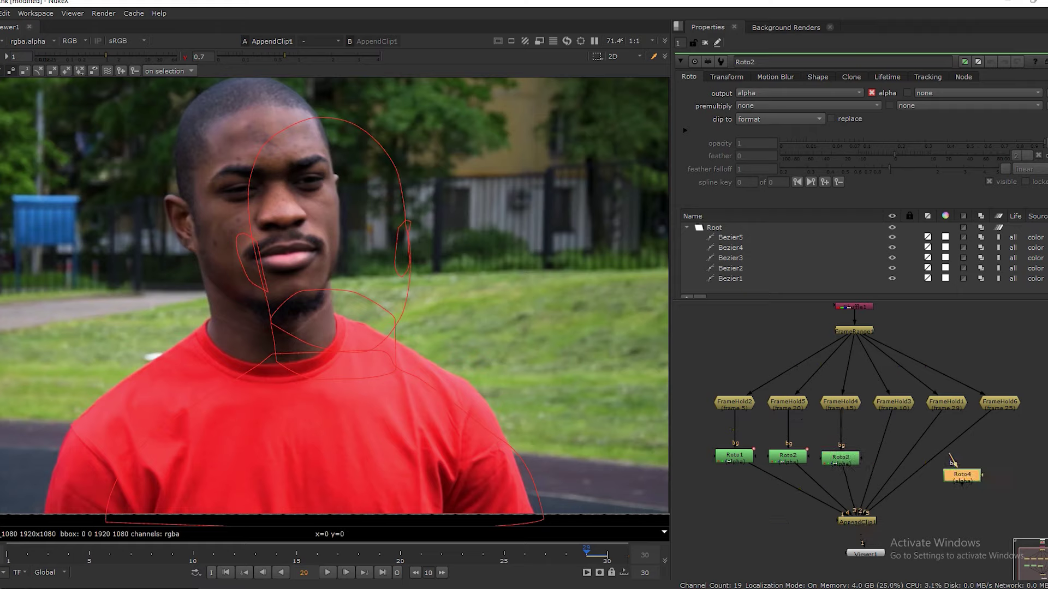
{"action": "left_click_drag", "start_coordinate": [964, 479], "coordinate": [880, 452]}
{"action": "key", "text": "ctrl+v"}
{"action": "left_click_drag", "start_coordinate": [999, 481], "coordinate": [922, 434]}
{"action": "key", "text": "ctrl+v"}
{"action": "mouse_move", "coordinate": [989, 475]}
{"action": "left_mouse_down"}
{"action": "mouse_move", "coordinate": [947, 454]}
{"action": "mouse_move", "coordinate": [1000, 463]}
{"action": "left_mouse_up"}
{"action": "left_click_drag", "start_coordinate": [922, 434], "coordinate": [947, 458]}
{"action": "left_click_drag", "start_coordinate": [878, 451], "coordinate": [947, 462]}
{"action": "left_click", "coordinate": [946, 459]}
{"action": "left_click", "coordinate": [948, 492]}
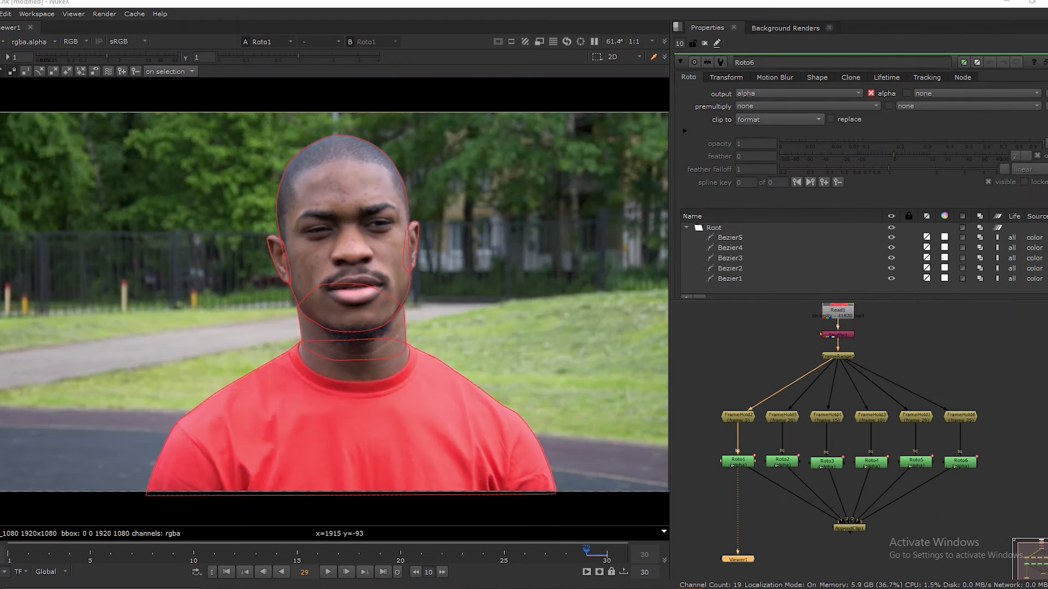
View Roto1 through Roto6 in turn to check the outlines against each still frame.
{"action": "left_click", "coordinate": [738, 461]}
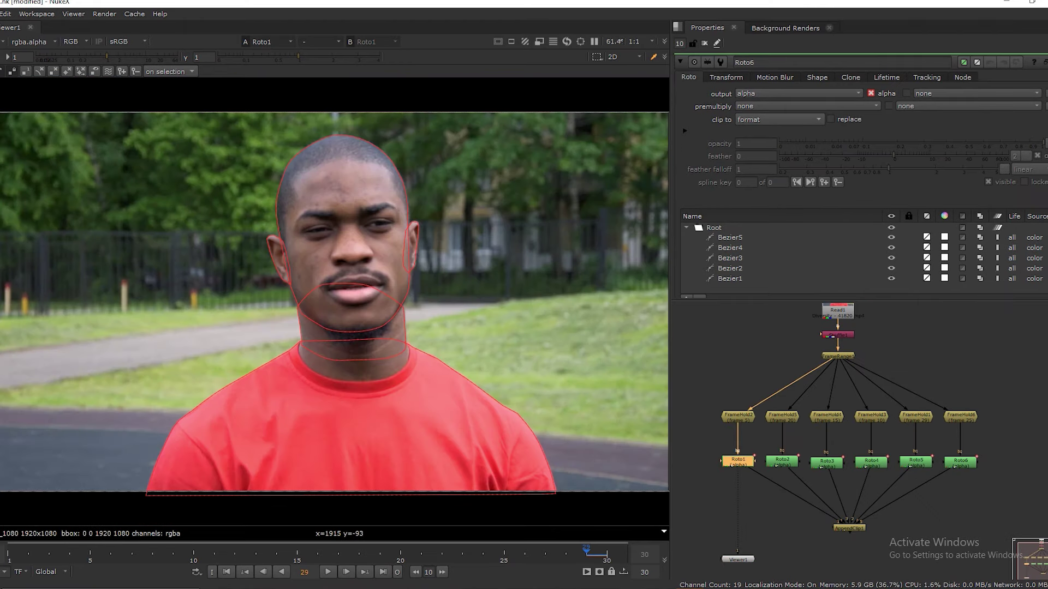
{"action": "left_click", "coordinate": [738, 560]}
{"action": "left_click", "coordinate": [782, 462], "text": "shift"}
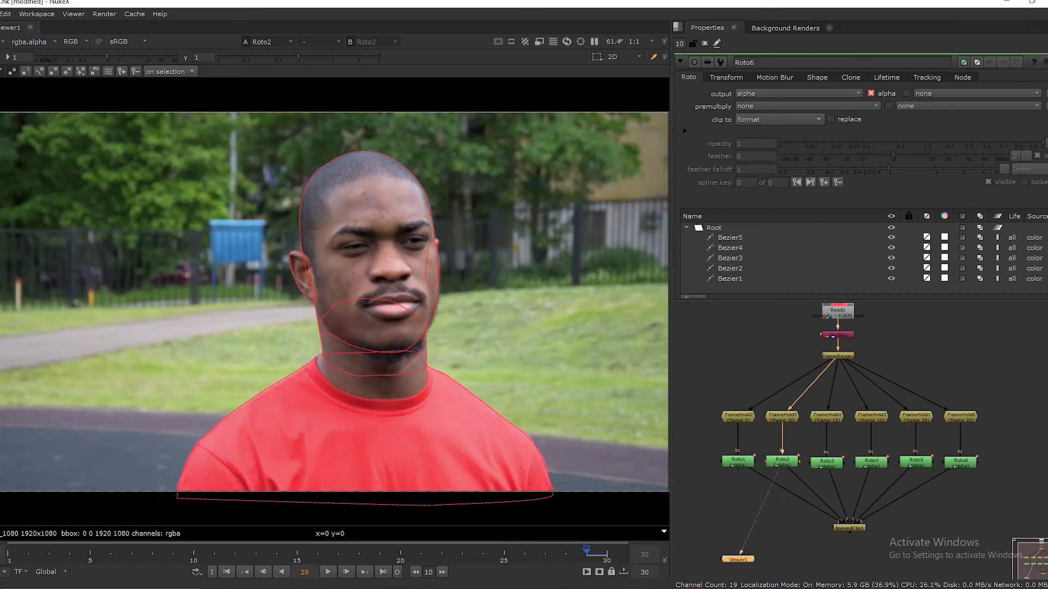
{"action": "left_click", "coordinate": [827, 463], "text": "shift"}
{"action": "left_click", "coordinate": [871, 462]}
{"action": "key", "text": "1"}
{"action": "left_click", "coordinate": [915, 463]}
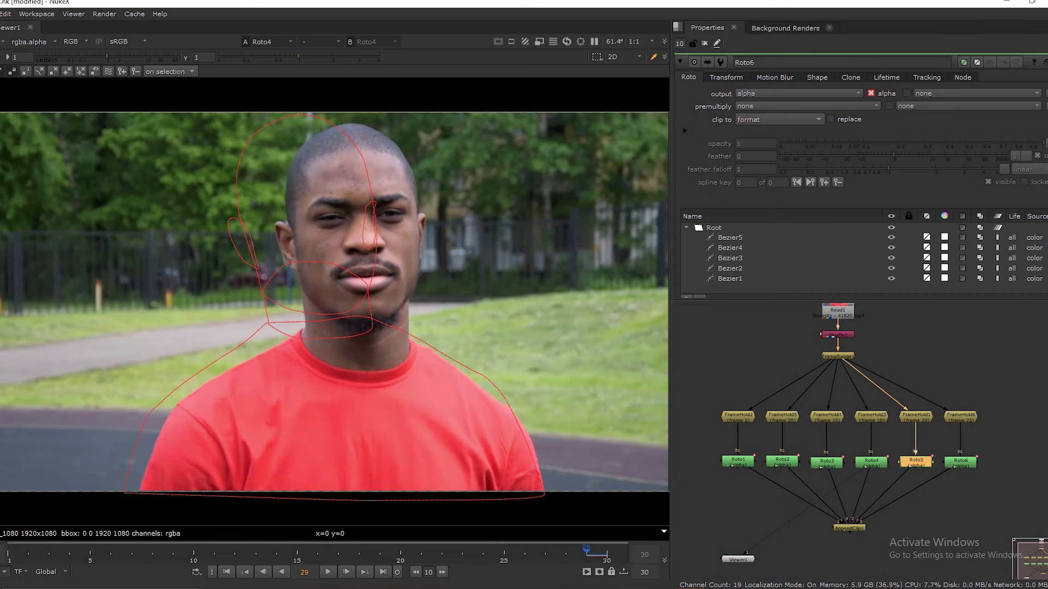
{"action": "key", "text": "1"}
{"action": "key", "text": "1"}
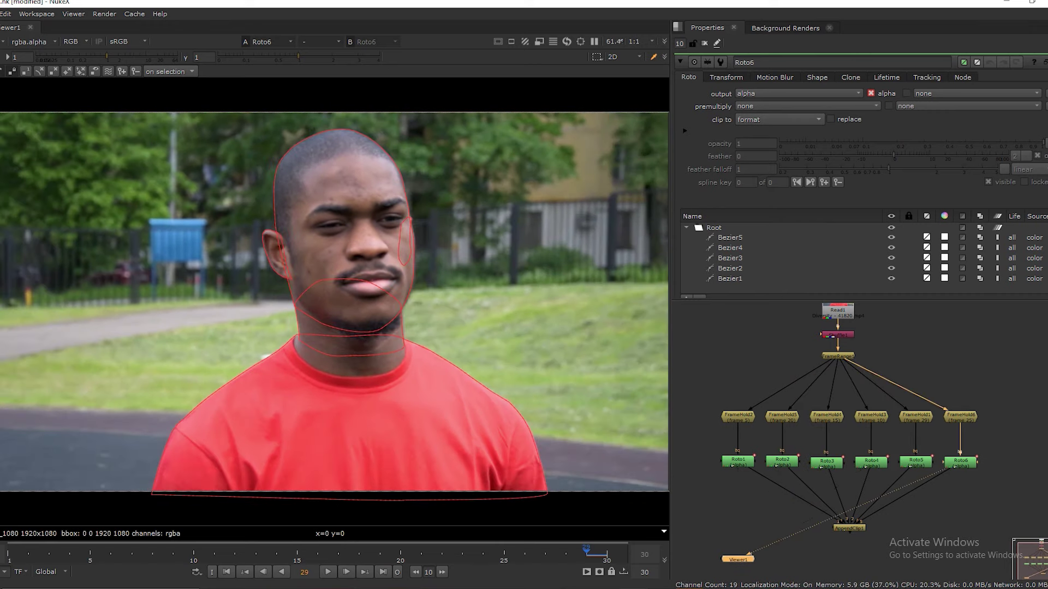
Inspect the alpha matte of each Roto node from Roto1 to Roto6, ending on Roto1's colour view.
{"action": "left_click", "coordinate": [737, 461]}
{"action": "key", "text": "1"}
{"action": "key", "text": "a"}
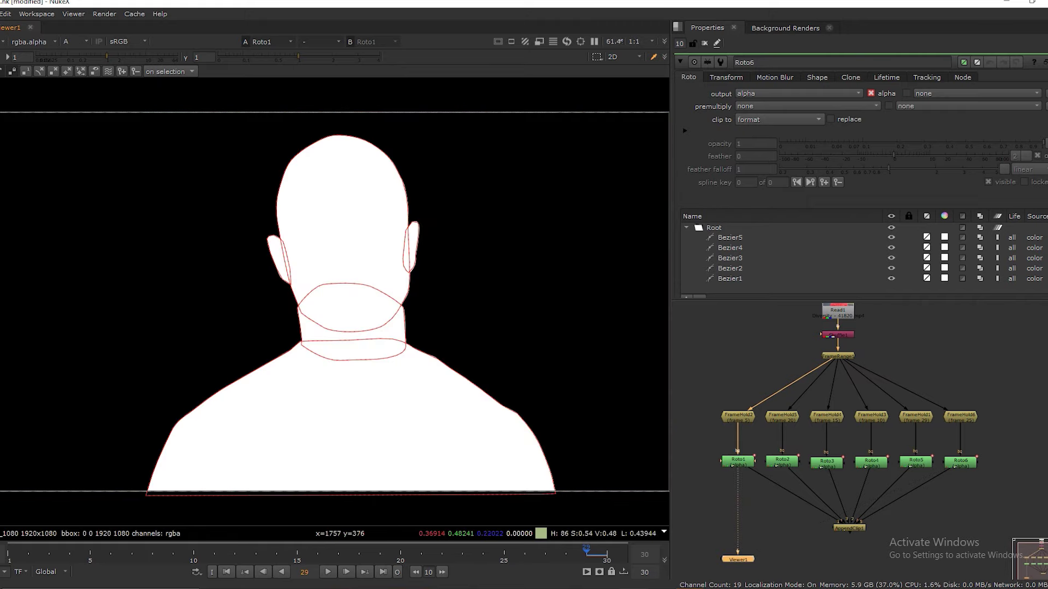
{"action": "left_click", "coordinate": [782, 461]}
{"action": "key", "text": "1"}
{"action": "left_click", "coordinate": [826, 463]}
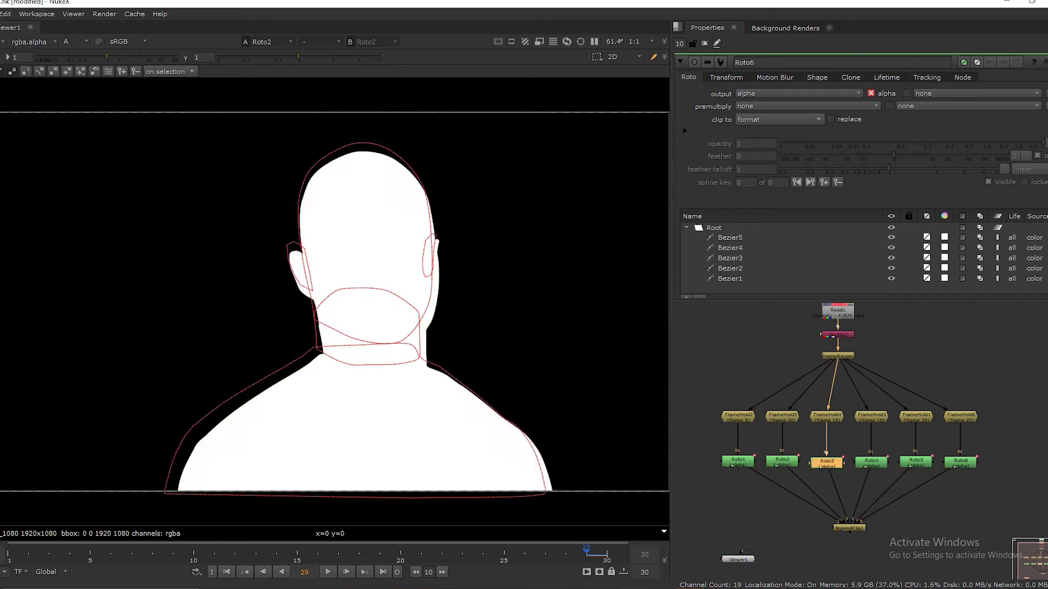
{"action": "key", "text": "1"}
{"action": "left_click", "coordinate": [871, 463]}
{"action": "key", "text": "1"}
{"action": "left_click", "coordinate": [915, 461]}
{"action": "key", "text": "1"}
{"action": "left_click", "coordinate": [960, 462]}
{"action": "key", "text": "1"}
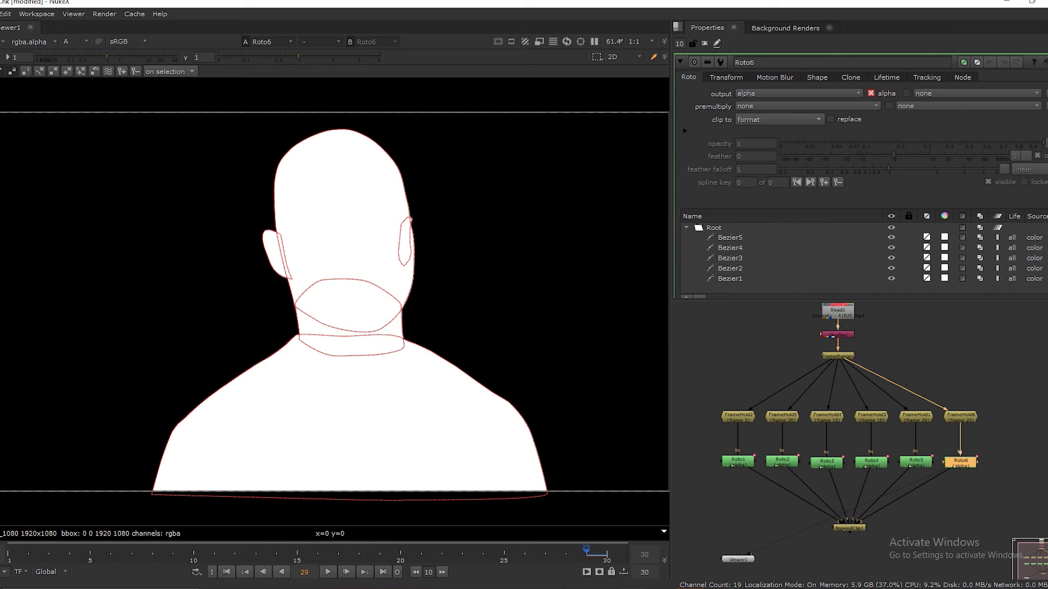
{"action": "left_click", "coordinate": [738, 461]}
{"action": "key", "text": "1"}
{"action": "key", "text": "a"}
Add a Shuffle node connected to AppendClip1's output and place it below and to the side of it.
{"action": "scroll", "coordinate": [835, 437], "scroll_direction": "down", "scroll_amount": 2}
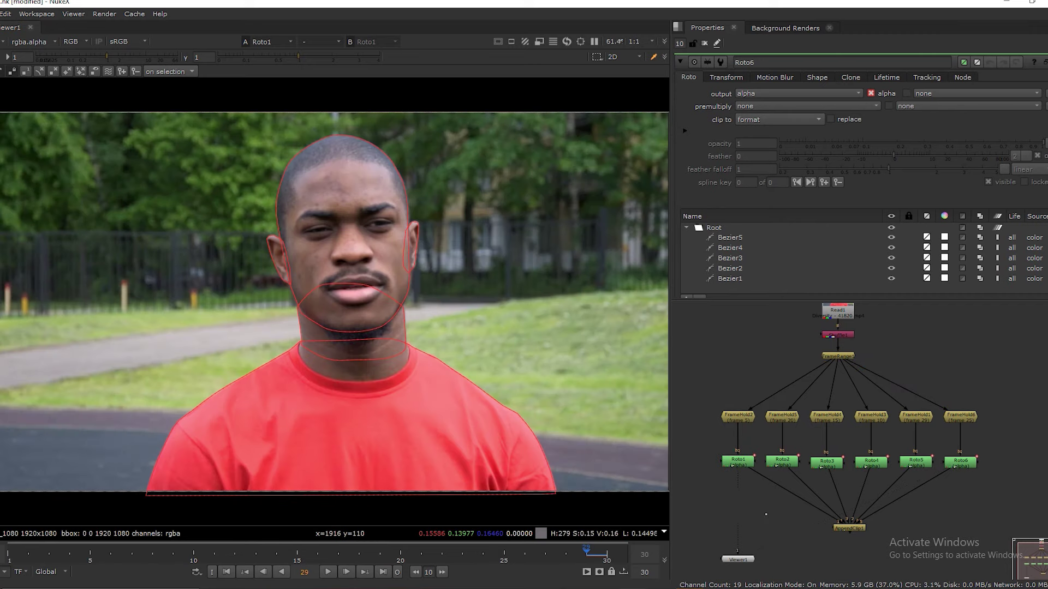
{"action": "scroll", "coordinate": [827, 519], "scroll_direction": "up", "scroll_amount": 5}
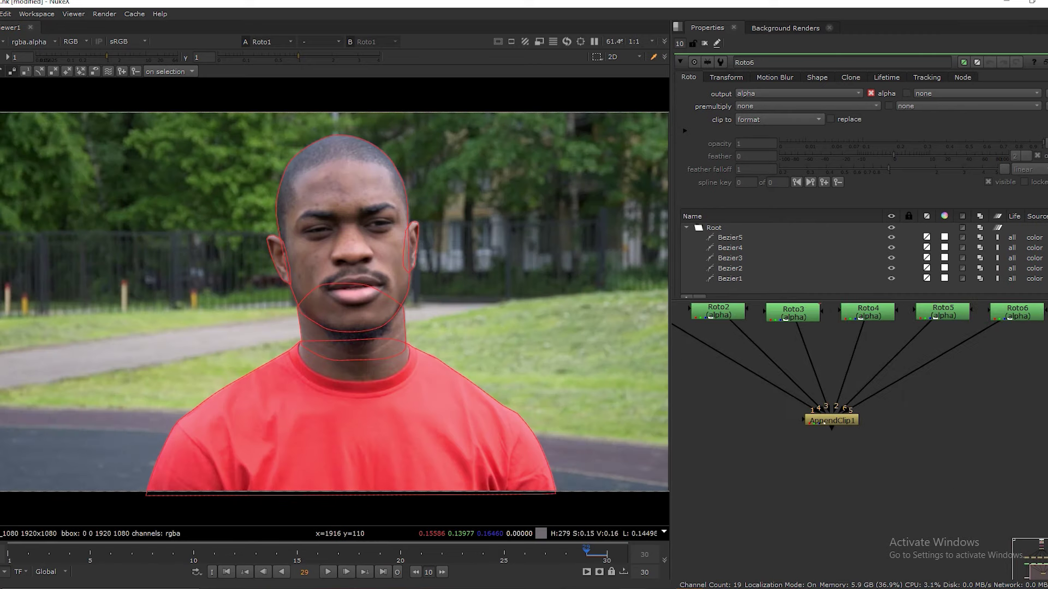
{"action": "key", "text": "Tab"}
{"action": "type", "text": "SHUF"}
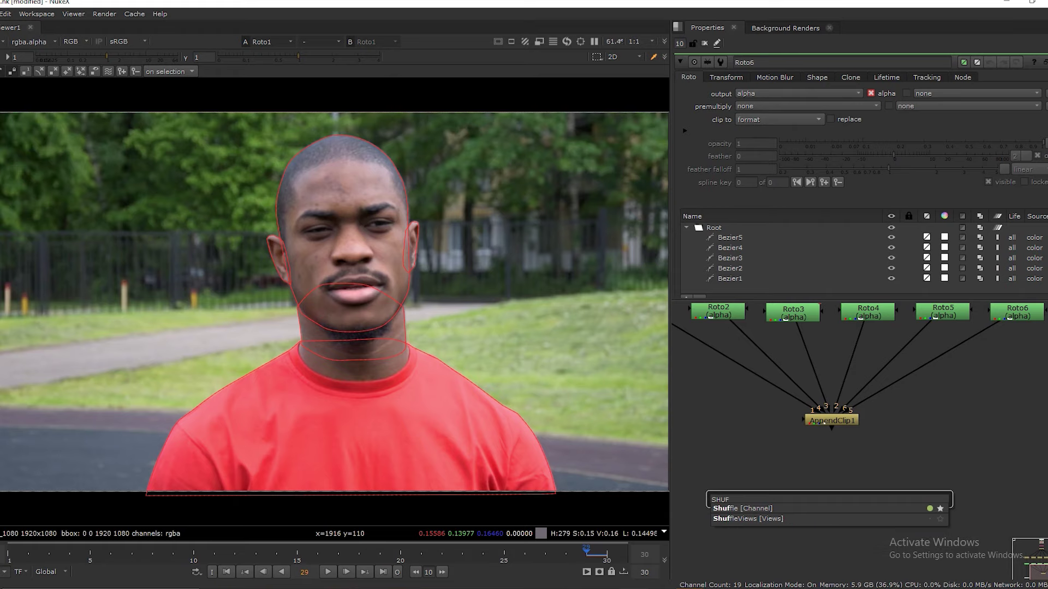
{"action": "key", "text": "Return"}
{"action": "left_click_drag", "start_coordinate": [824, 485], "coordinate": [831, 421]}
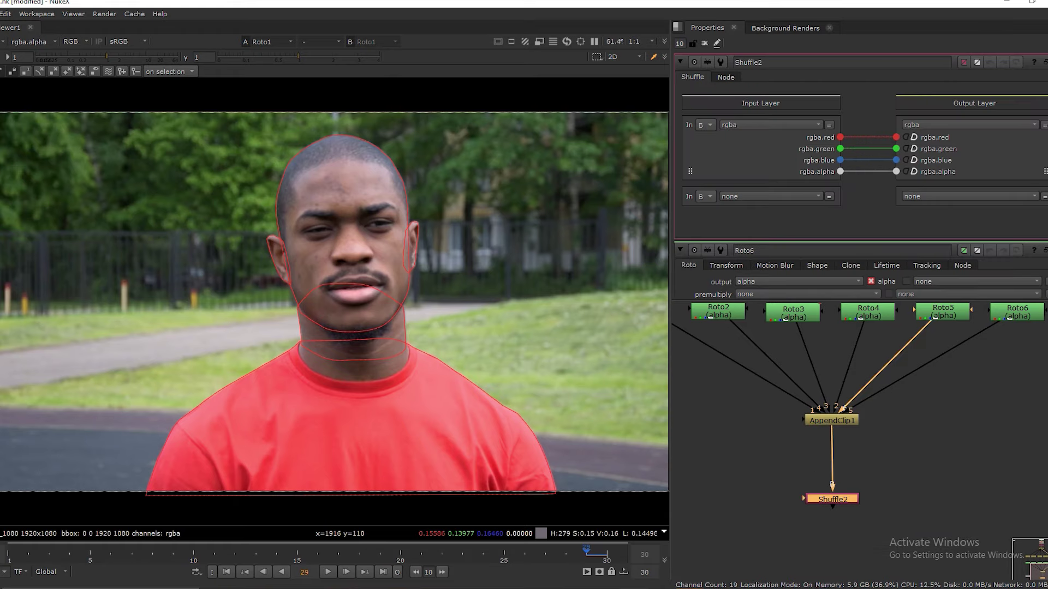
{"action": "left_click_drag", "start_coordinate": [832, 499], "coordinate": [722, 472]}
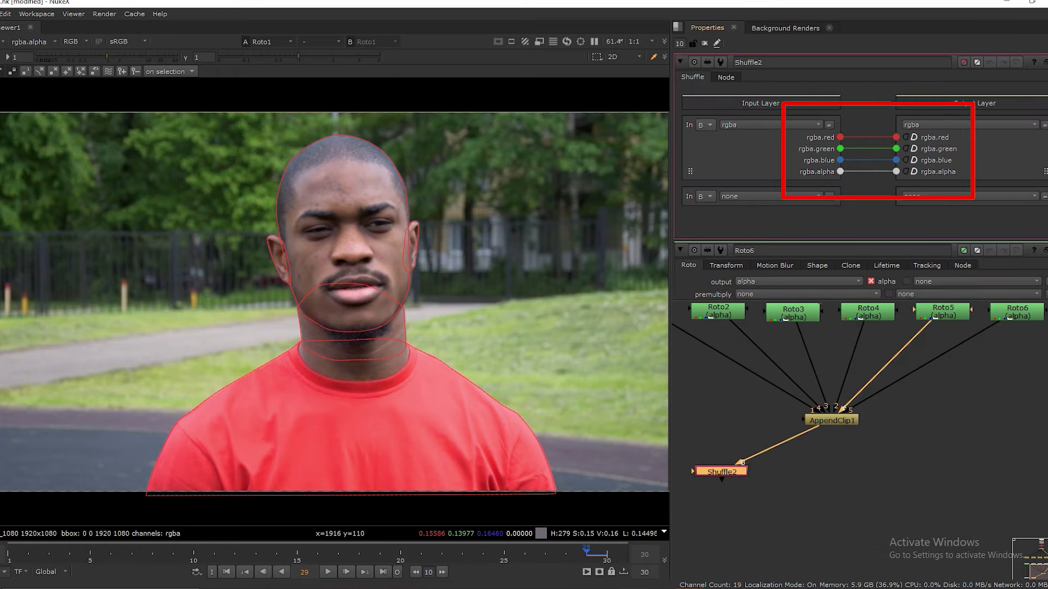
Route rgba.alpha into the red output in Shuffle2 and disconnect the green, blue and alpha outputs.
{"action": "left_click_drag", "start_coordinate": [840, 172], "coordinate": [896, 137]}
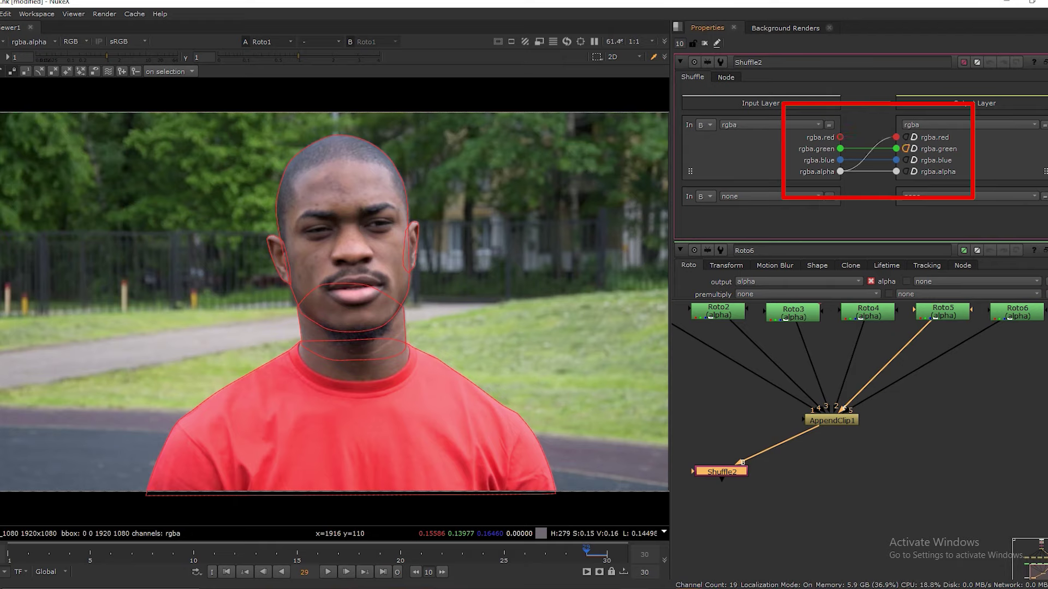
{"action": "left_click", "coordinate": [906, 149]}
{"action": "left_click", "coordinate": [905, 160]}
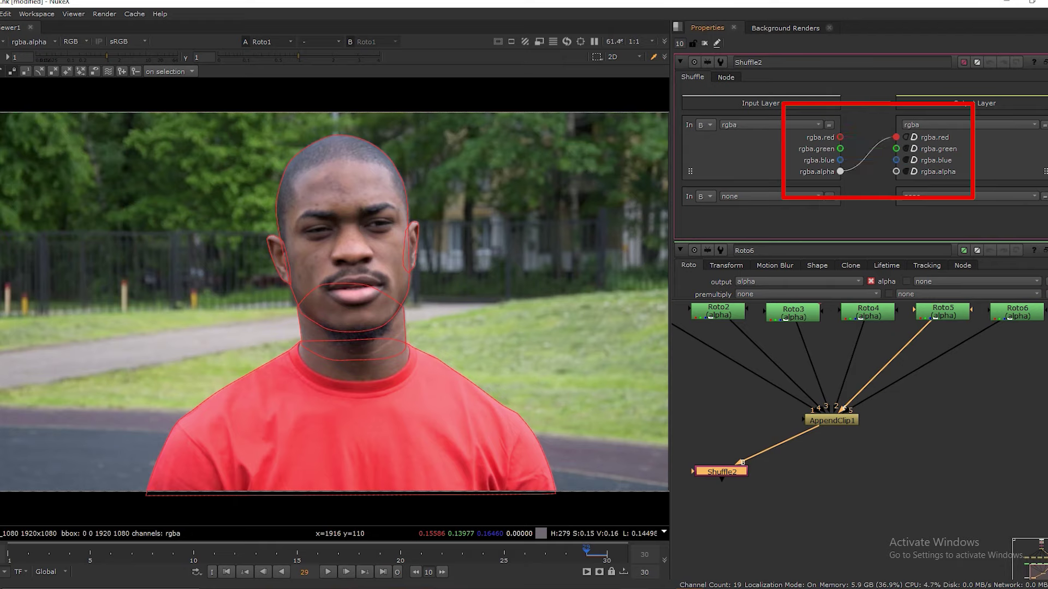
Add a Remove node after Shuffle2 and space it out below.
{"action": "left_click_drag", "start_coordinate": [721, 472], "coordinate": [720, 459]}
{"action": "key", "text": "Tab"}
{"action": "type", "text": "RE"}
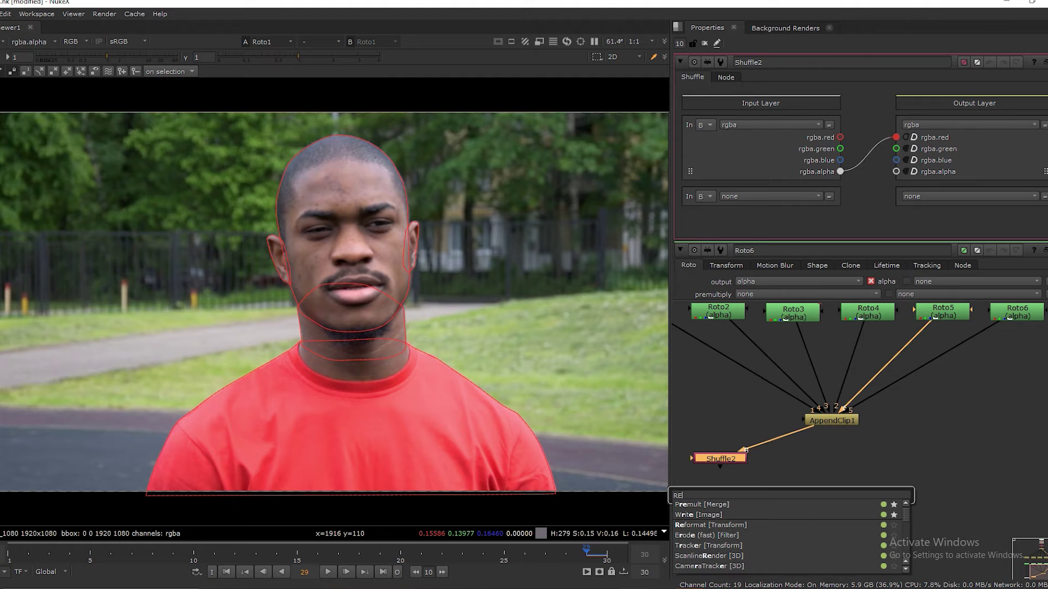
{"action": "type", "text": "MOVE"}
{"action": "key", "text": "Down"}
{"action": "key", "text": "Return"}
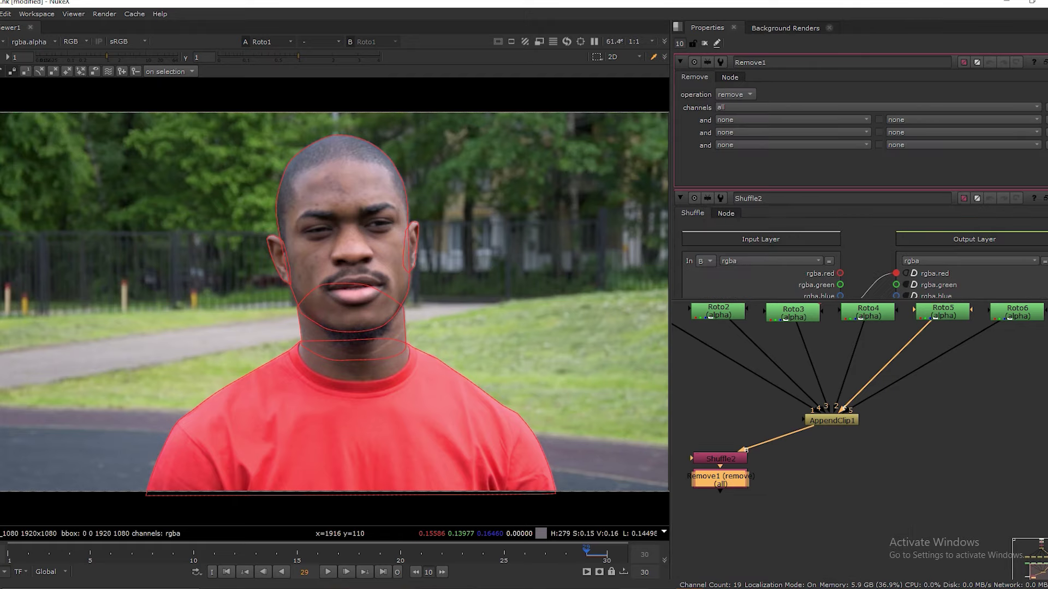
{"action": "left_click_drag", "start_coordinate": [721, 480], "coordinate": [721, 514]}
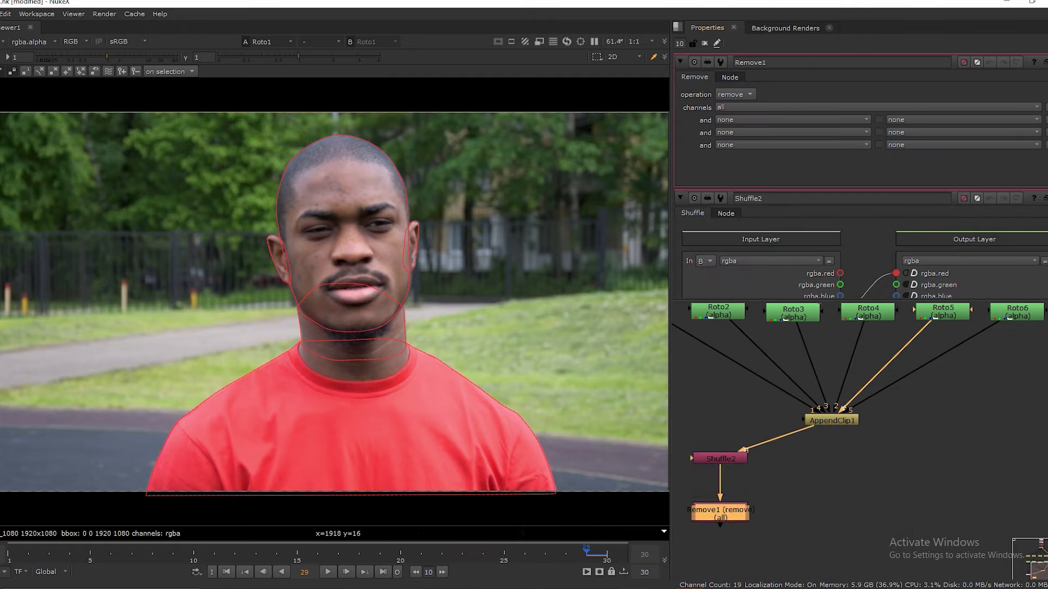
Set Remove1 to keep only the red channel of rgba and view its output.
{"action": "left_click", "coordinate": [735, 95]}
{"action": "left_click", "coordinate": [731, 106]}
{"action": "left_click", "coordinate": [732, 107]}
{"action": "left_click", "coordinate": [731, 149]}
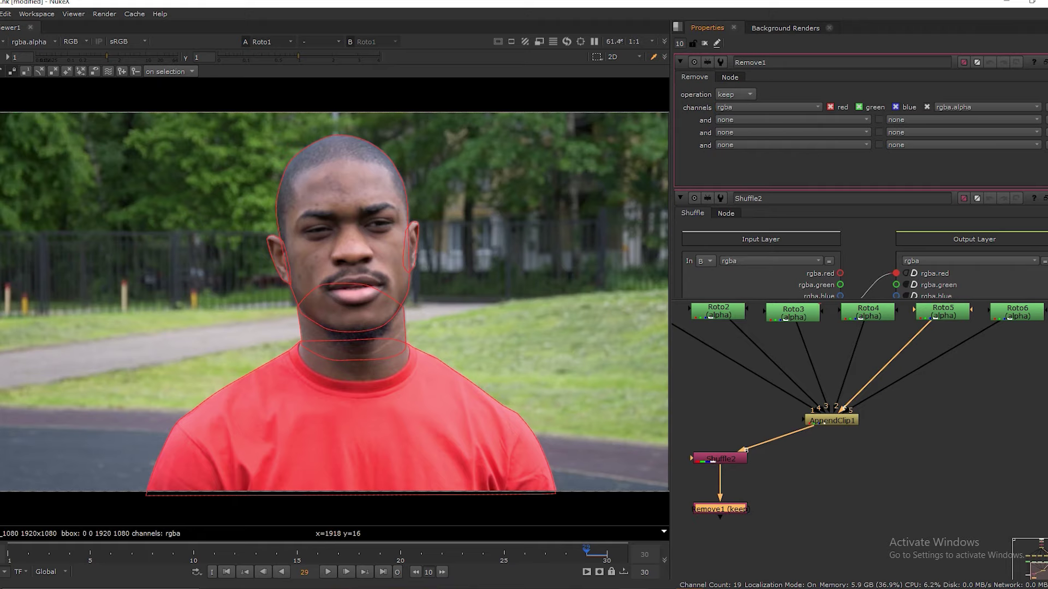
{"action": "left_click", "coordinate": [859, 107]}
{"action": "left_click", "coordinate": [896, 107]}
{"action": "left_click", "coordinate": [927, 107]}
{"action": "key", "text": "1"}
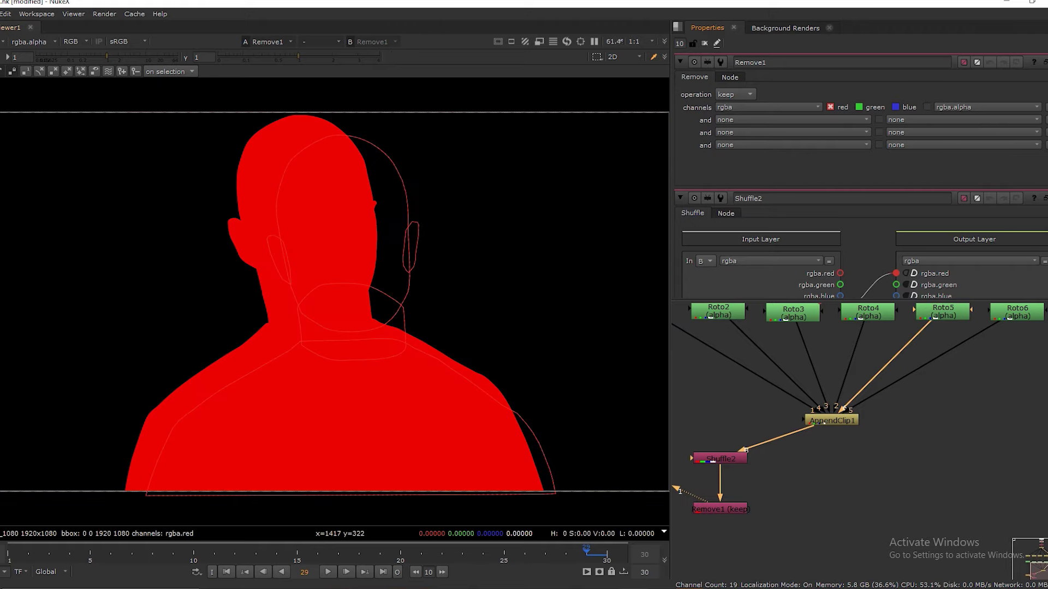
Close all open node properties.
{"action": "scroll", "coordinate": [870, 483], "scroll_direction": "down", "scroll_amount": 2}
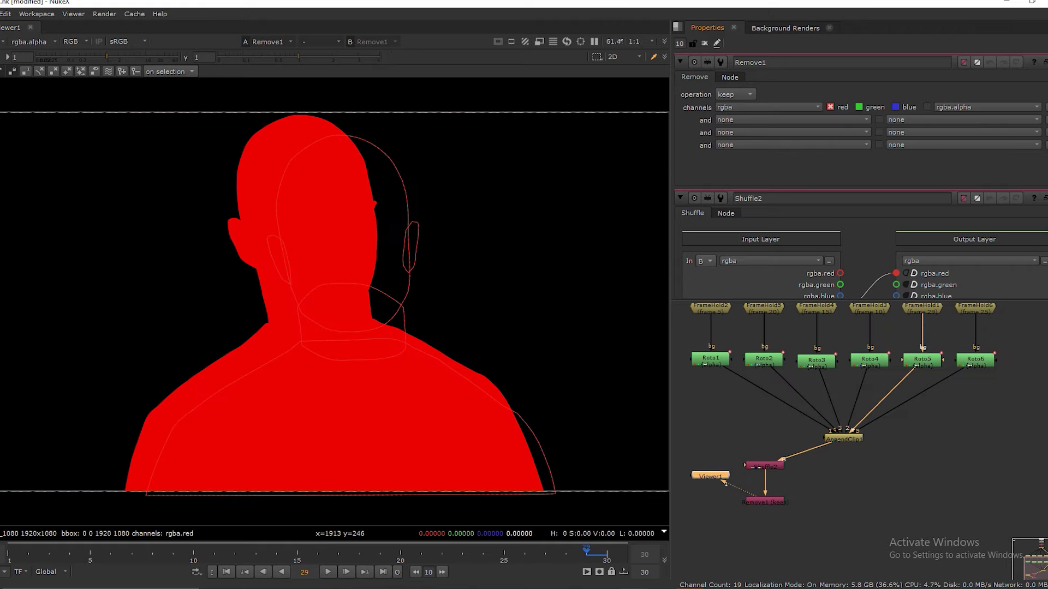
{"action": "key", "text": "ctrl+shift+a"}
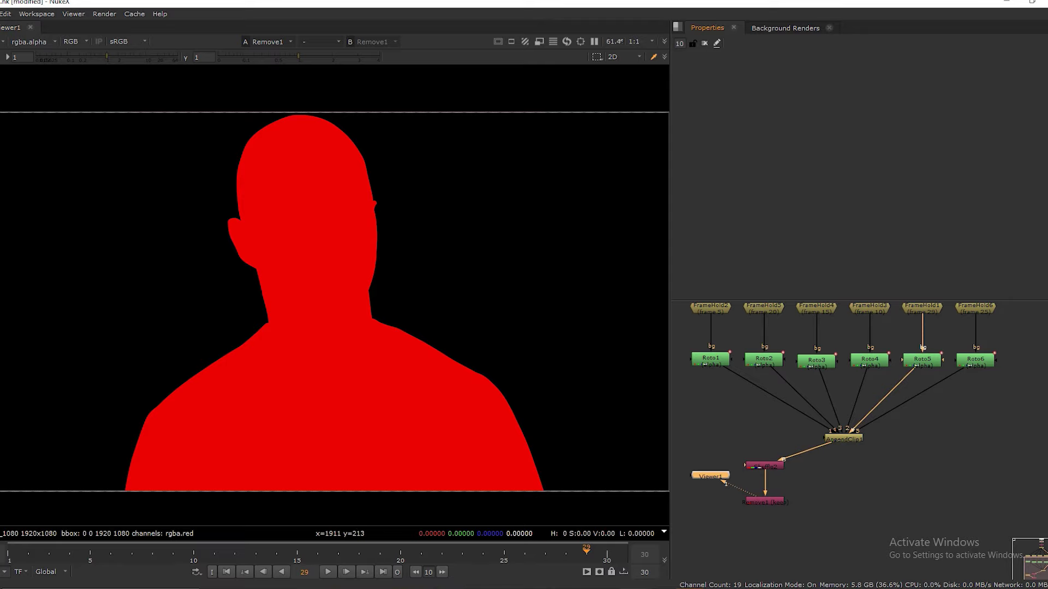
{"action": "scroll", "coordinate": [773, 450], "scroll_direction": "down", "scroll_amount": 2}
{"action": "scroll", "coordinate": [756, 427], "scroll_direction": "up", "scroll_amount": 2}
Compare FrameHold2's image with Remove1's red matte by alternating between them in the viewer.
{"action": "left_click", "coordinate": [728, 339]}
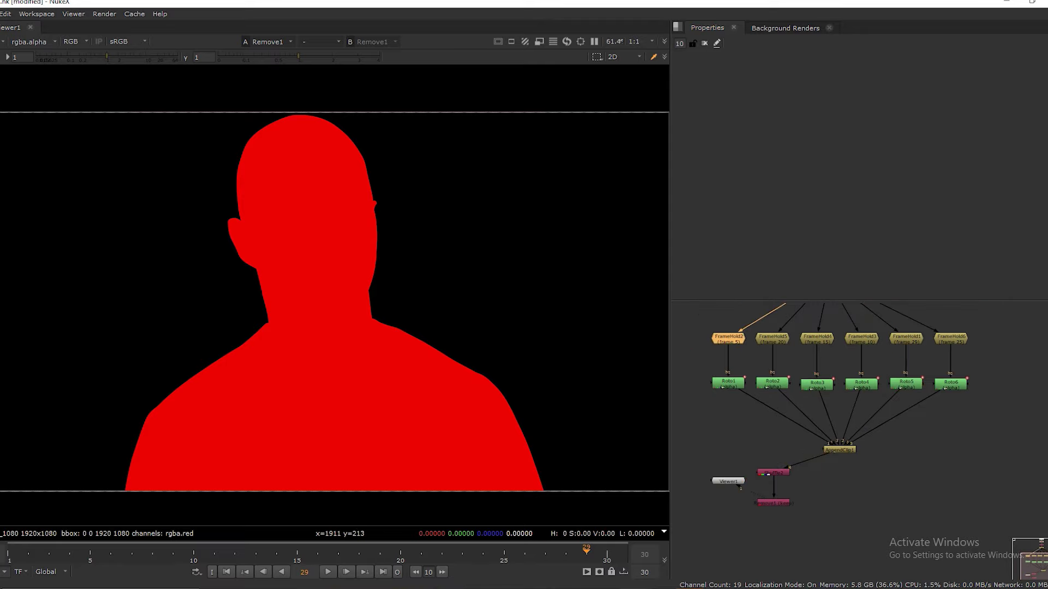
{"action": "key", "text": "1"}
{"action": "left_click", "coordinate": [773, 503]}
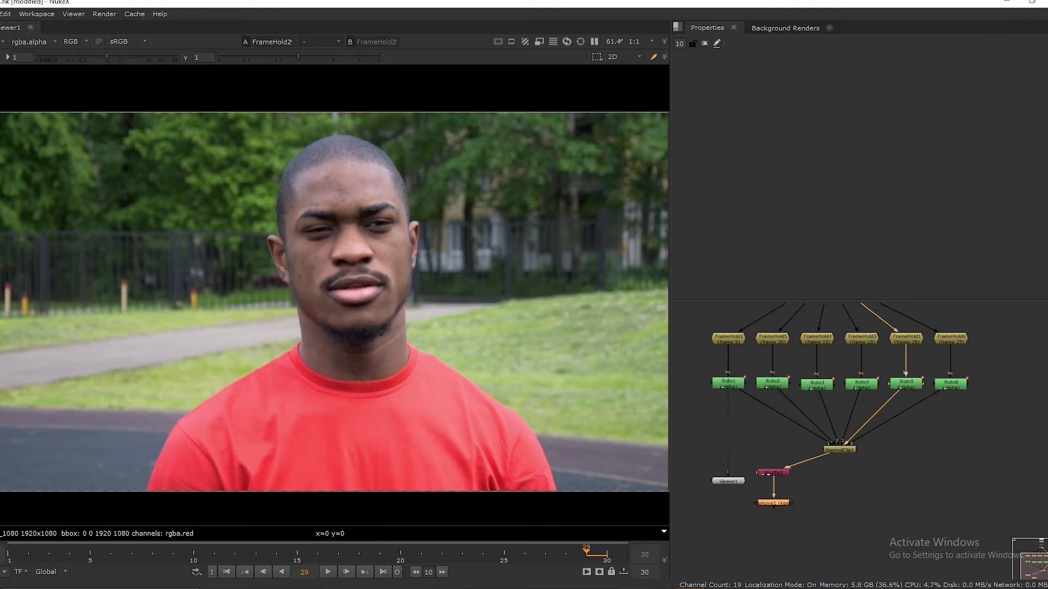
{"action": "key", "text": "2"}
{"action": "key", "text": "1"}
{"action": "key", "text": "2"}
{"action": "key", "text": "1"}
{"action": "key", "text": "2"}
{"action": "key", "text": "ctrl+shift+a"}
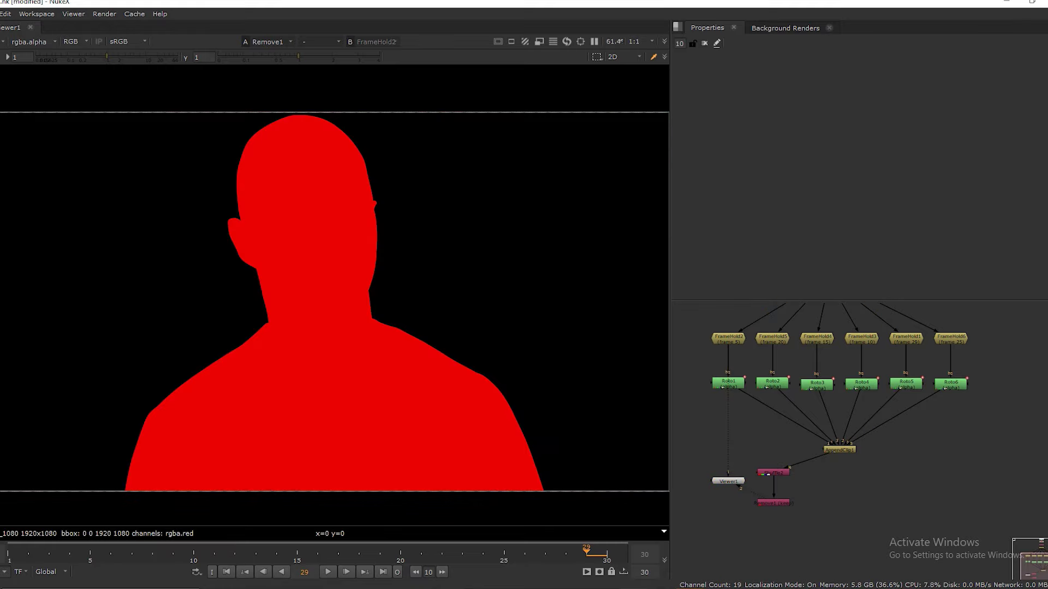
View Remove1's output and place the Viewer1 node directly below Remove1.
{"action": "left_click", "coordinate": [773, 502]}
{"action": "key", "text": "1"}
{"action": "left_click", "coordinate": [732, 497]}
{"action": "left_click_drag", "start_coordinate": [728, 482], "coordinate": [774, 541]}
{"action": "left_click", "coordinate": [847, 494]}
Add a second Remove node, connect it to AppendClip1's output and place it on the side opposite Shuffle2.
{"action": "scroll", "coordinate": [862, 493], "scroll_direction": "up", "scroll_amount": 1}
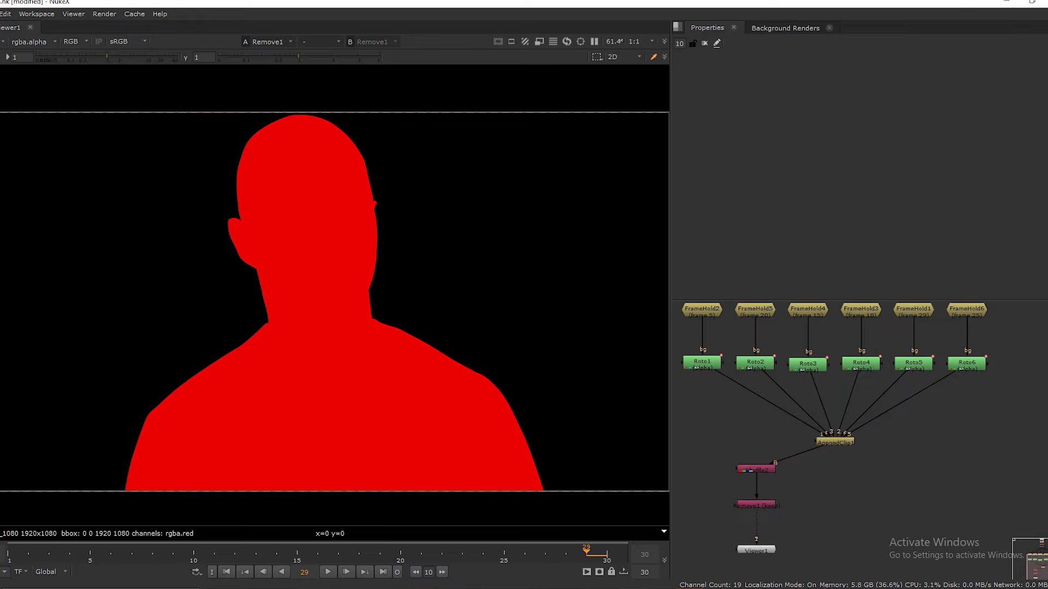
{"action": "key", "text": "Tab"}
{"action": "type", "text": "remove"}
{"action": "key", "text": "Return"}
{"action": "scroll", "coordinate": [850, 471], "scroll_direction": "up", "scroll_amount": 1}
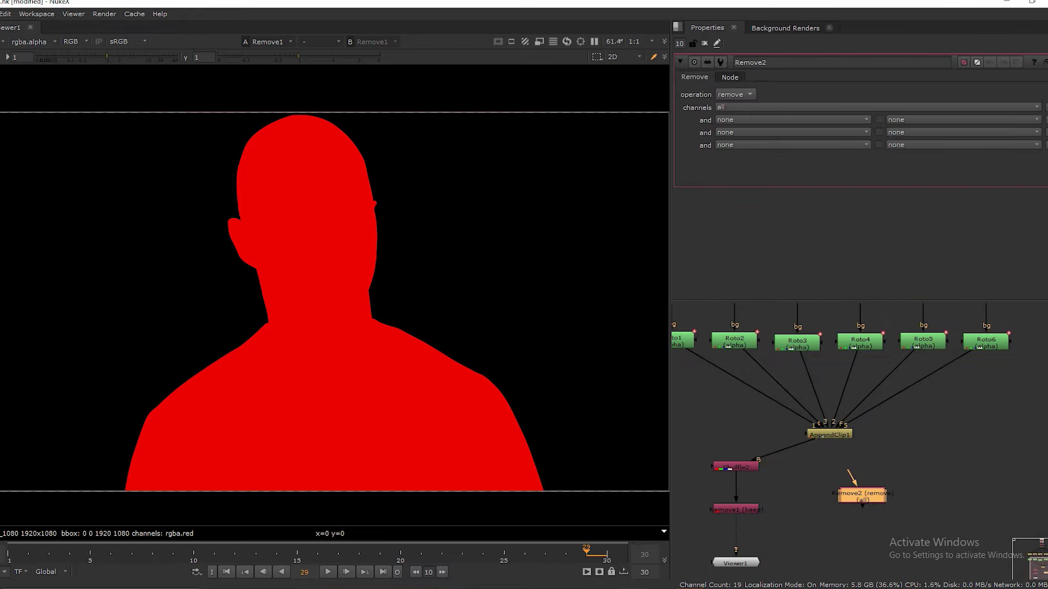
{"action": "left_click_drag", "start_coordinate": [849, 473], "coordinate": [843, 436]}
{"action": "left_click_drag", "start_coordinate": [862, 495], "coordinate": [931, 472]}
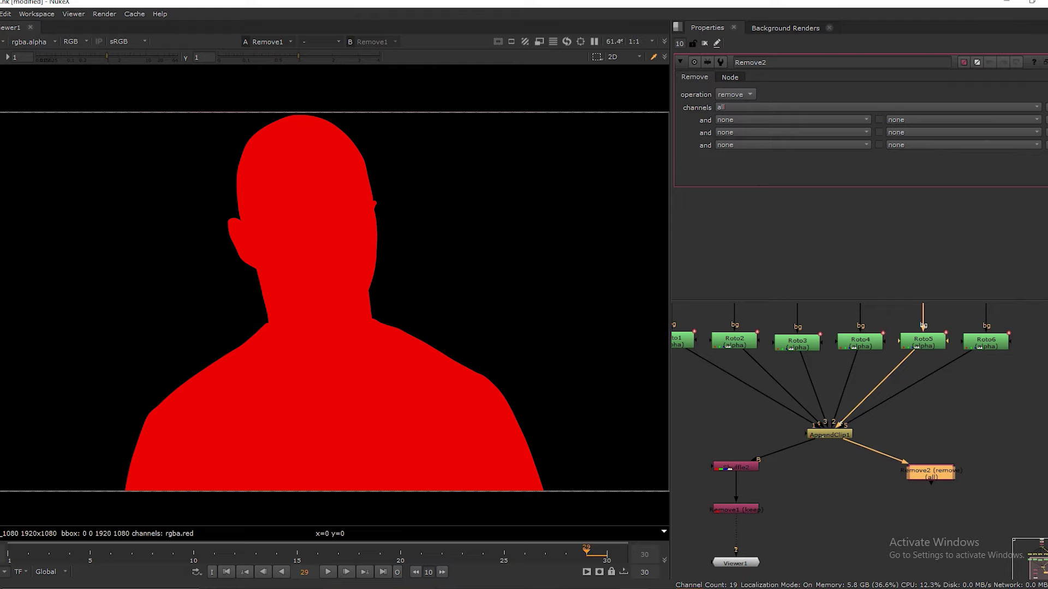
Set Remove2 to keep only the rgb channels and view its output.
{"action": "scroll", "coordinate": [834, 357], "scroll_direction": "down", "scroll_amount": 3}
{"action": "scroll", "coordinate": [826, 435], "scroll_direction": "up", "scroll_amount": 3}
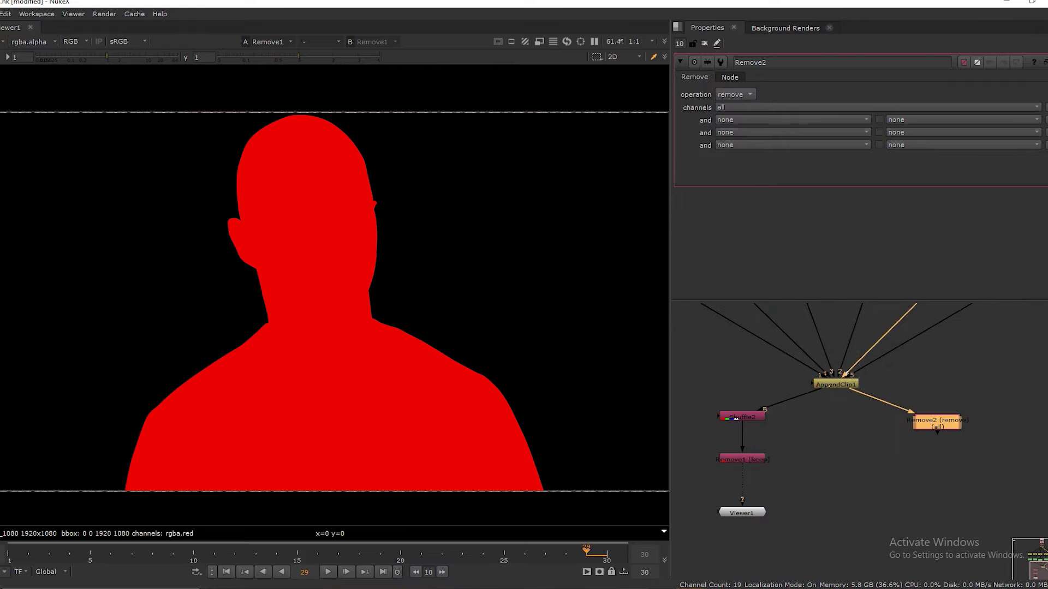
{"action": "left_click", "coordinate": [734, 95]}
{"action": "left_click", "coordinate": [732, 106]}
{"action": "left_click", "coordinate": [731, 107]}
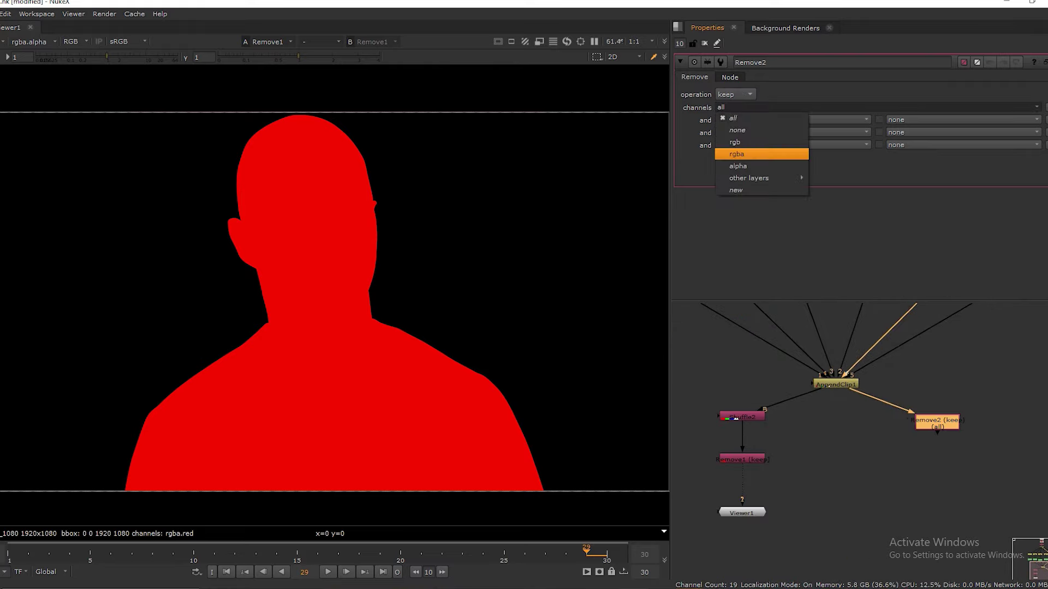
{"action": "left_click", "coordinate": [738, 142]}
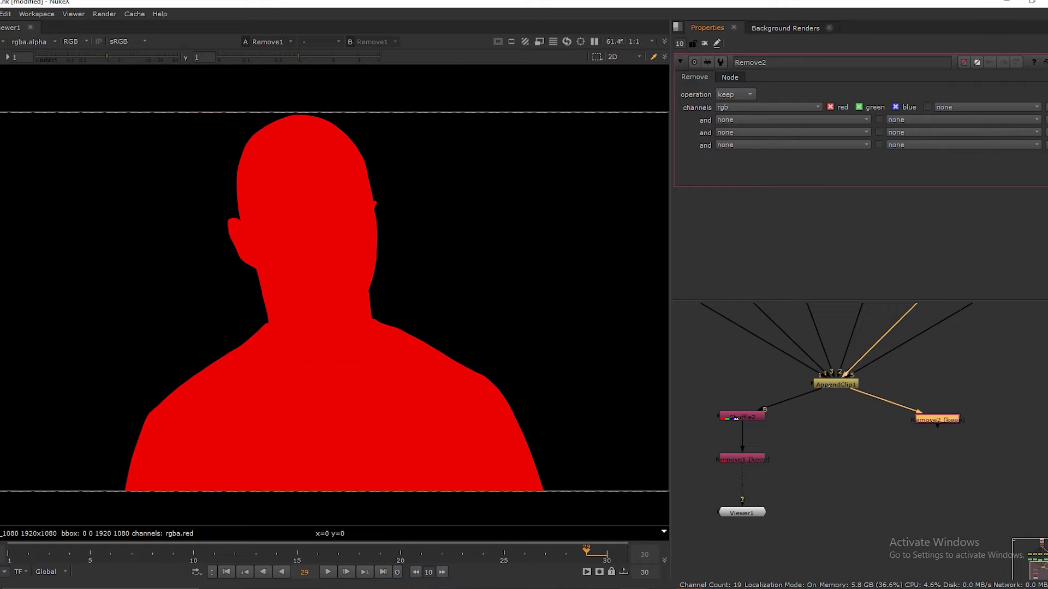
{"action": "key", "text": "1"}
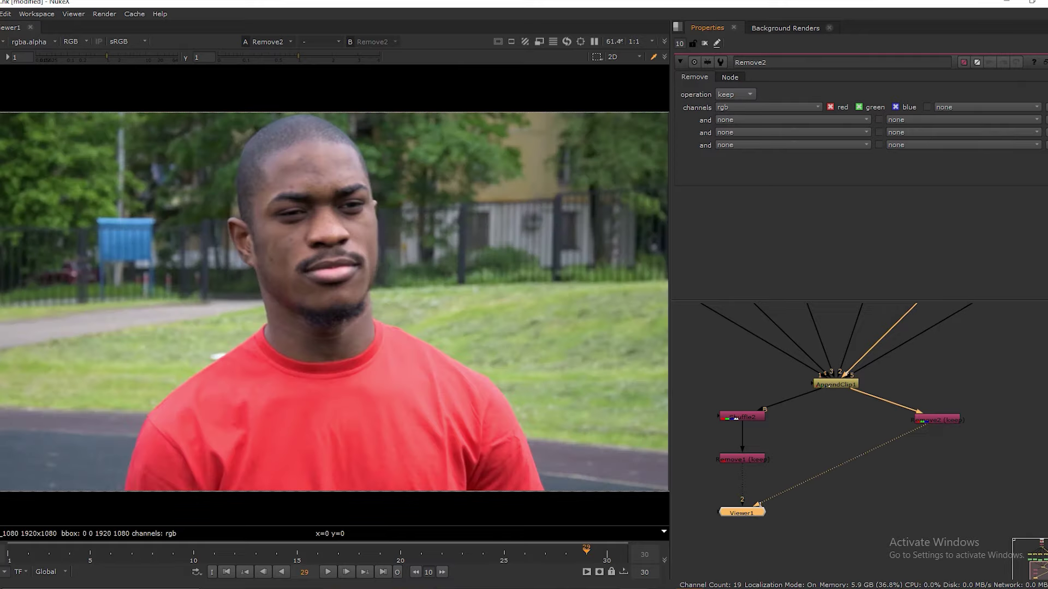
Compare Remove1's red matte with Remove2's RGB image by alternating between them in the viewer.
{"action": "left_click", "coordinate": [742, 460]}
{"action": "key", "text": "2"}
{"action": "key", "text": "1"}
{"action": "key", "text": "2"}
{"action": "key", "text": "1"}
Add a CopyCat node near the two Remove nodes.
{"action": "left_click", "coordinate": [819, 505]}
{"action": "key", "text": "Tab"}
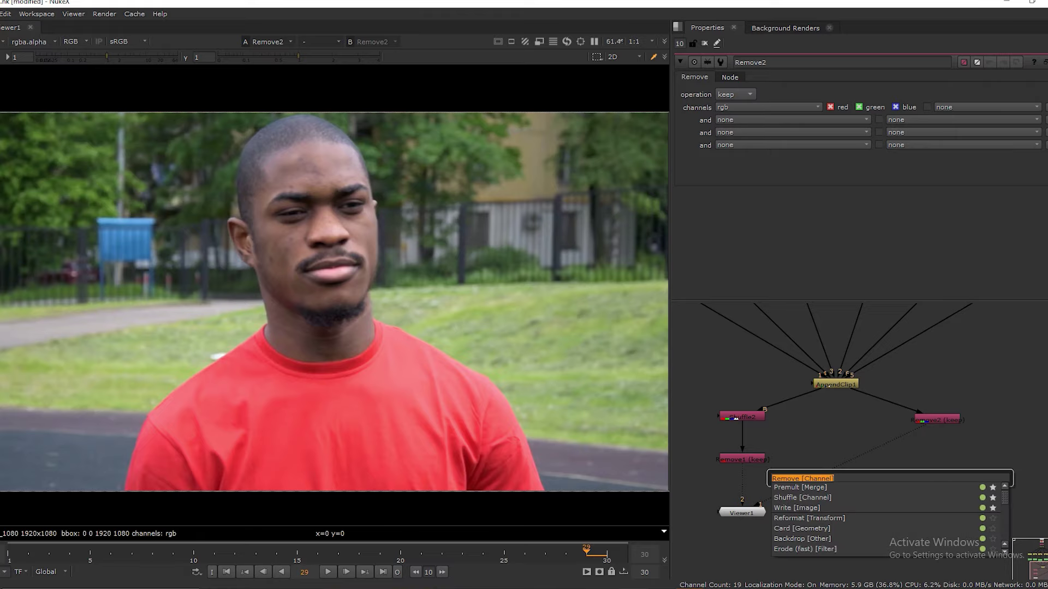
{"action": "type", "text": "COPY"}
{"action": "key", "text": "Down"}
{"action": "key", "text": "Down"}
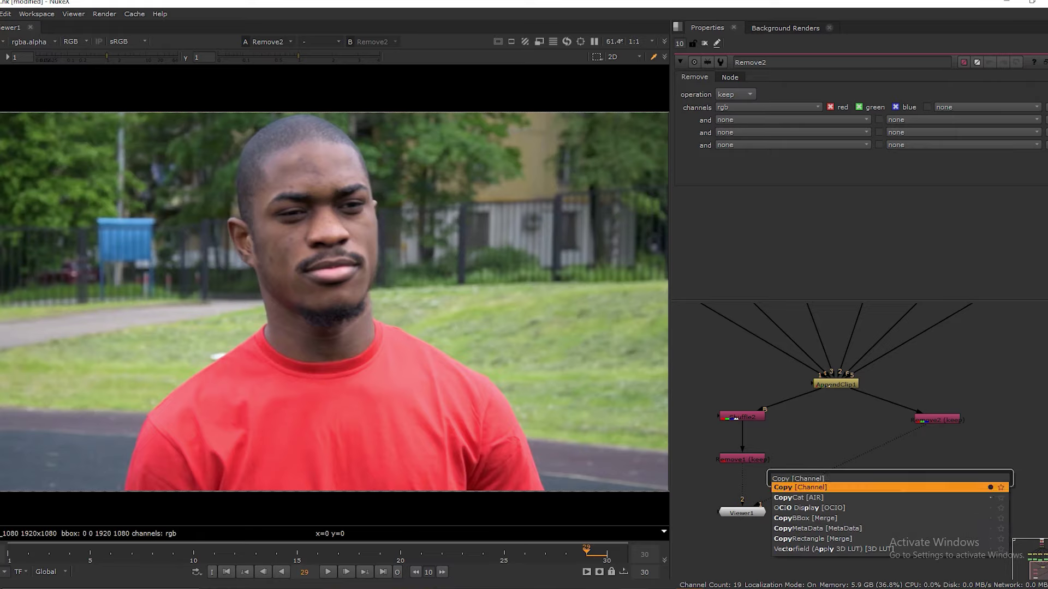
{"action": "key", "text": "Return"}
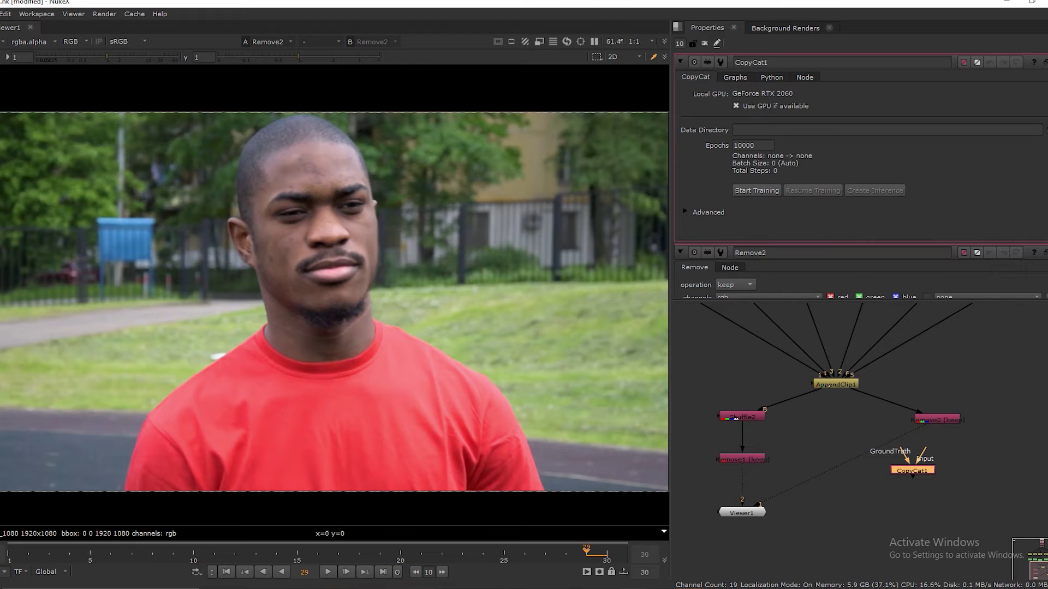
Connect CopyCat1's GroundTruth to Remove1 and its Input to Remove2, and view CopyCat1.
{"action": "scroll", "coordinate": [885, 469], "scroll_direction": "up", "scroll_amount": 1}
{"action": "left_click_drag", "start_coordinate": [904, 449], "coordinate": [736, 454]}
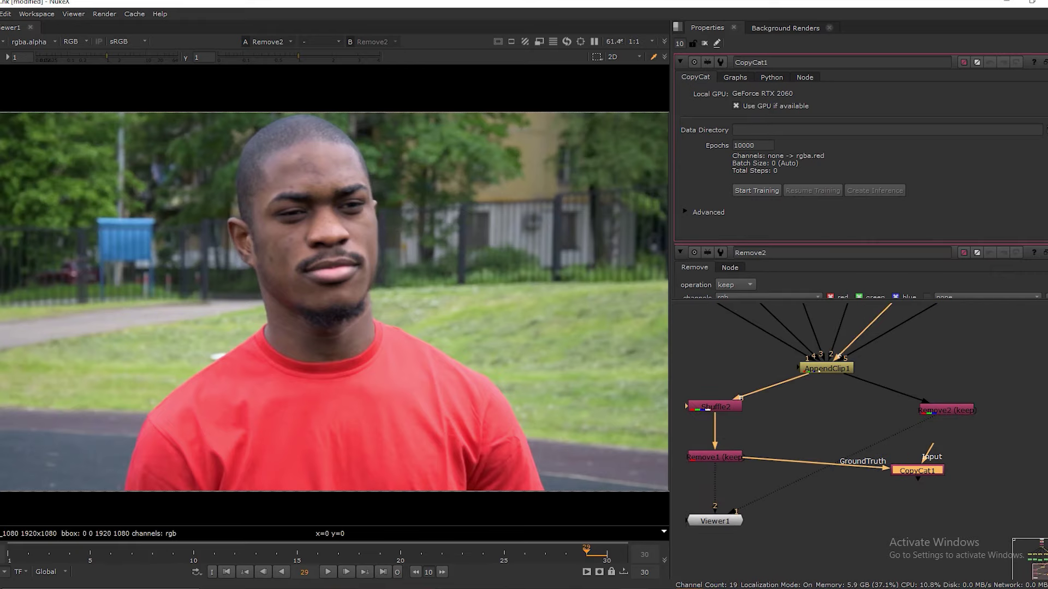
{"action": "left_click_drag", "start_coordinate": [933, 443], "coordinate": [944, 410]}
{"action": "left_click_drag", "start_coordinate": [917, 471], "coordinate": [906, 480]}
{"action": "key", "text": "1"}
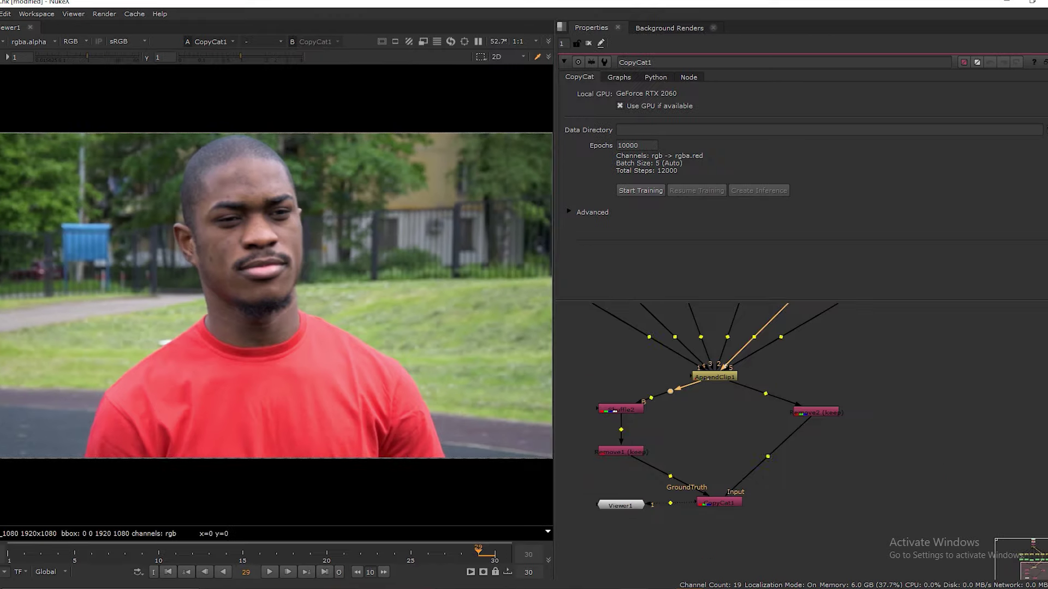
Insert dots in the pipes above Shuffle2 and Remove2 and before both CopyCat1 inputs to route them at right angles.
{"action": "left_click_drag", "start_coordinate": [667, 391], "coordinate": [621, 376], "text": "ctrl"}
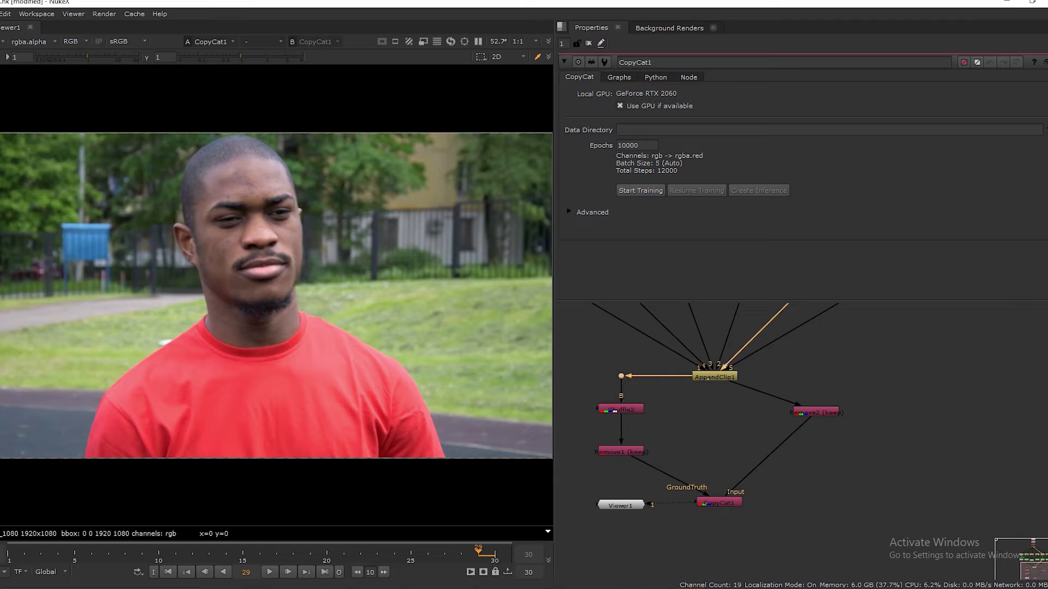
{"action": "left_click_drag", "start_coordinate": [766, 394], "coordinate": [816, 376], "text": "ctrl"}
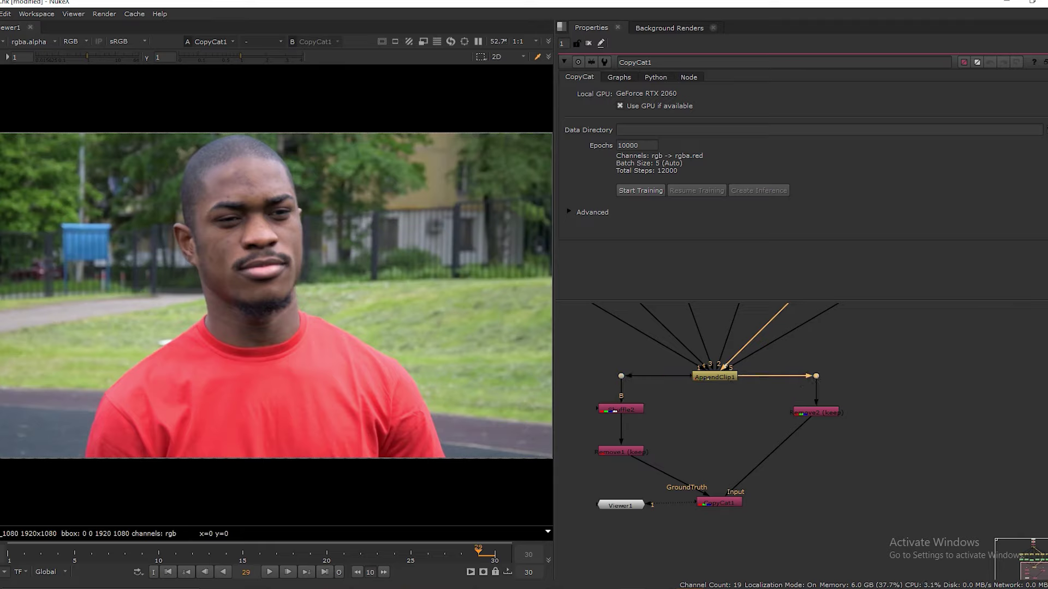
{"action": "left_click_drag", "start_coordinate": [768, 456], "coordinate": [816, 481], "text": "ctrl"}
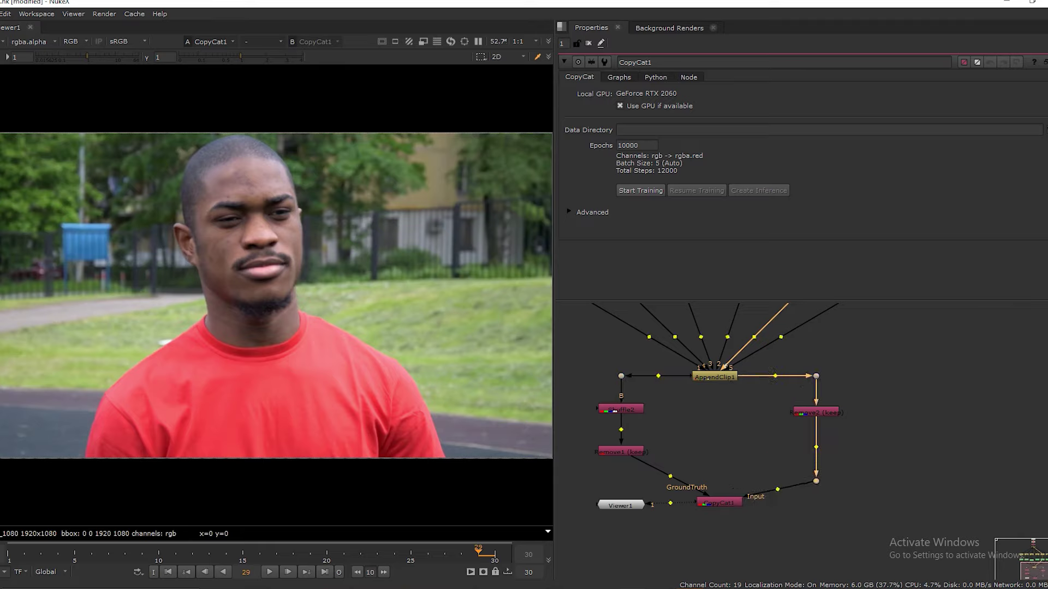
{"action": "left_click_drag", "start_coordinate": [671, 476], "coordinate": [621, 487], "text": "ctrl"}
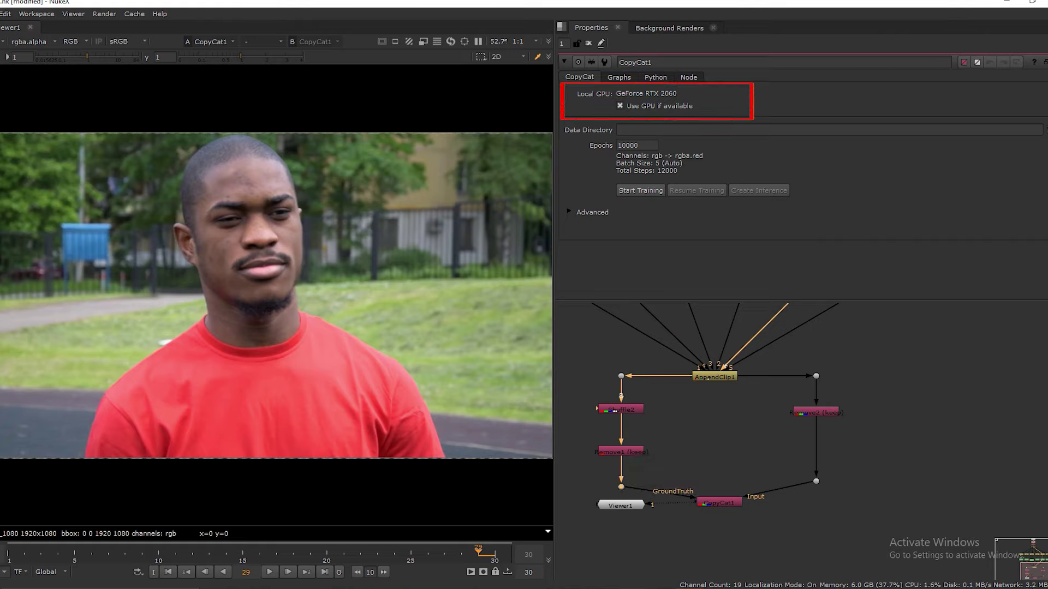
Tidy the layout of CopyCat1, Viewer1 and Remove2 within the squared-off branches and save the script.
{"action": "left_click_drag", "start_coordinate": [720, 503], "coordinate": [722, 487]}
{"action": "left_click_drag", "start_coordinate": [620, 505], "coordinate": [722, 535]}
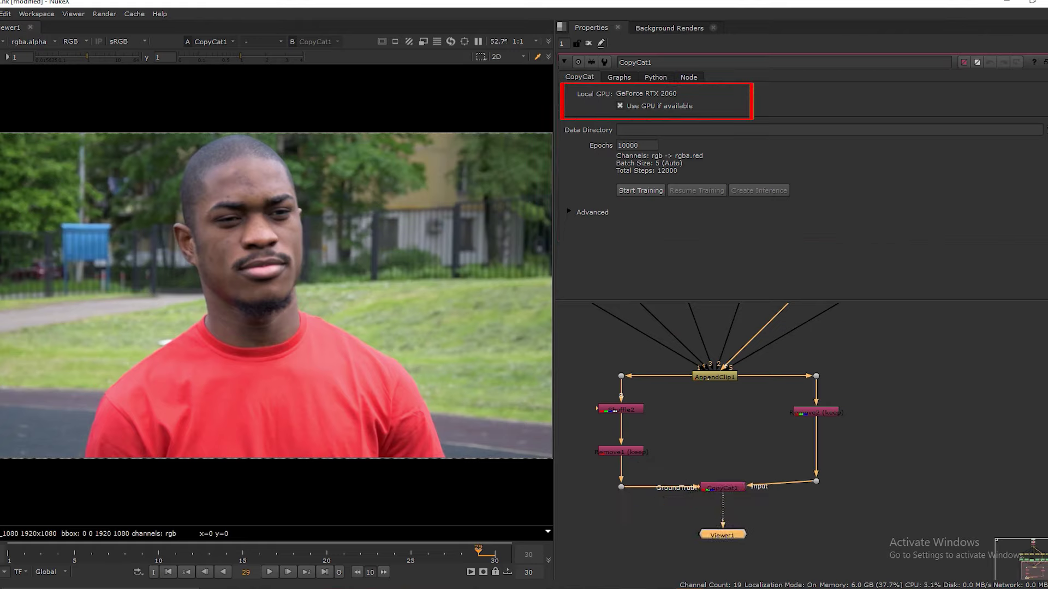
{"action": "key", "text": "f"}
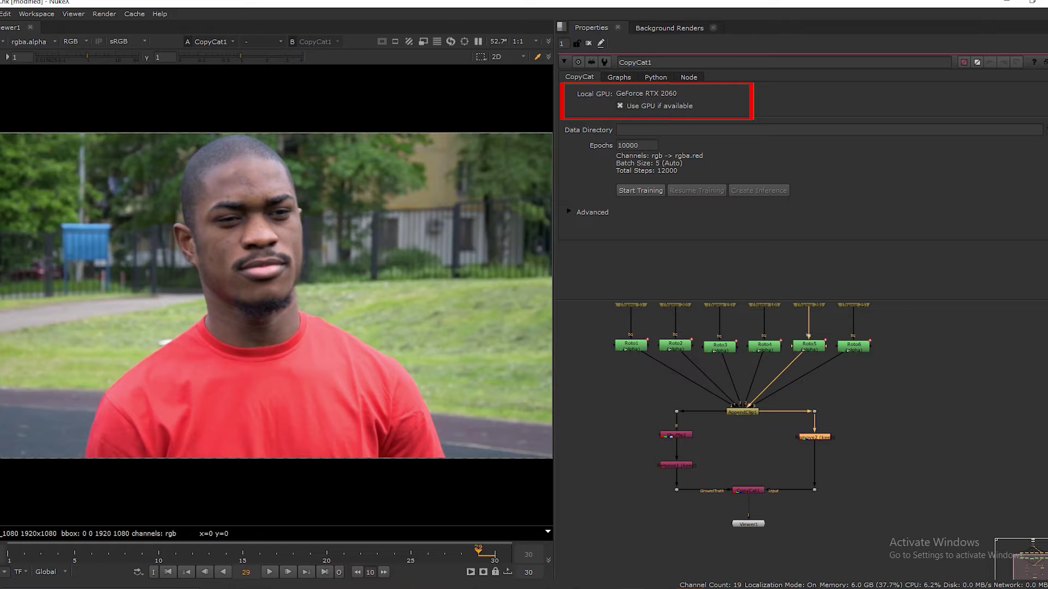
{"action": "left_click_drag", "start_coordinate": [814, 436], "coordinate": [814, 452]}
{"action": "key", "text": "ctrl+s"}
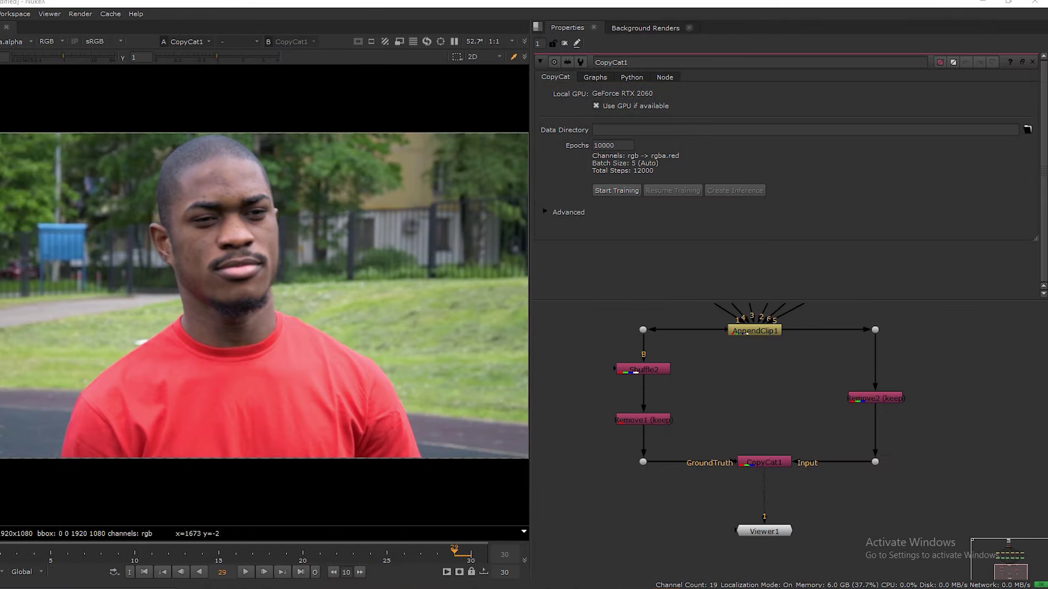
Set CopyCat1's data directory to C:/Users/User/Desktop/Copycat/.
{"action": "left_click", "coordinate": [764, 462]}
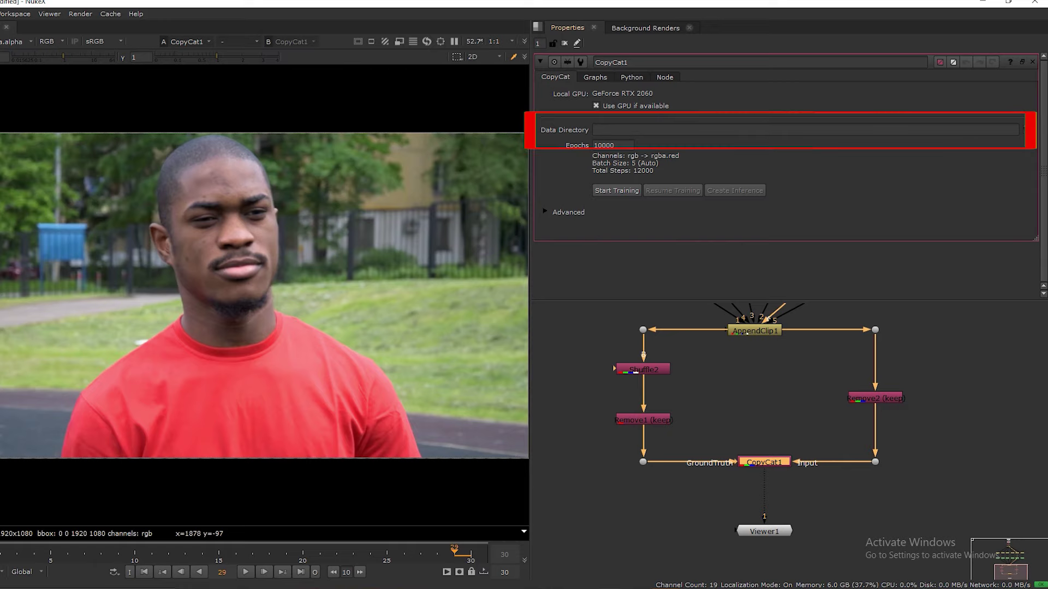
{"action": "left_click", "coordinate": [1027, 130]}
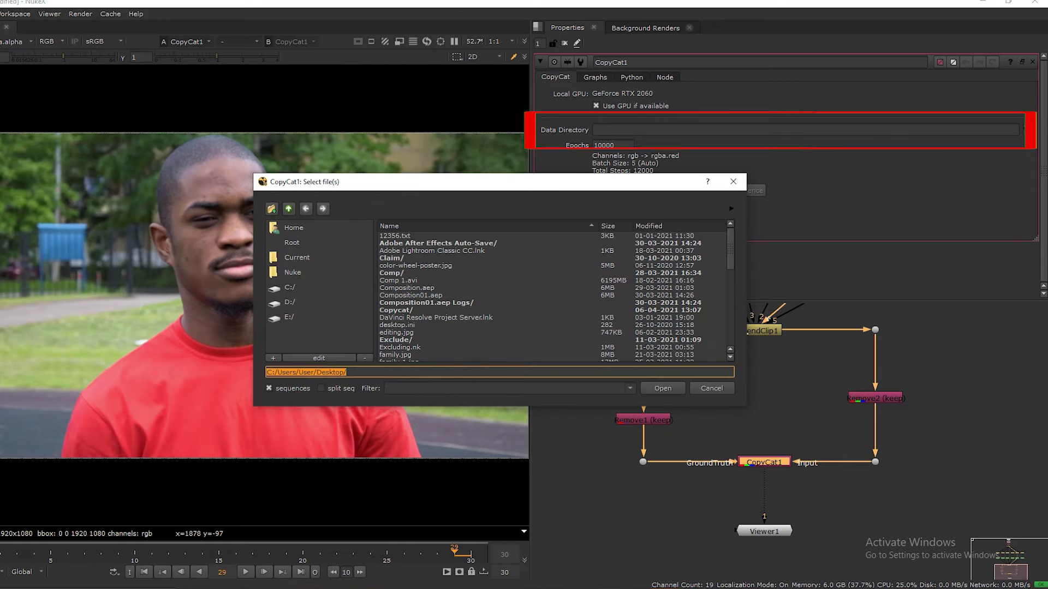
{"action": "left_click", "coordinate": [396, 310]}
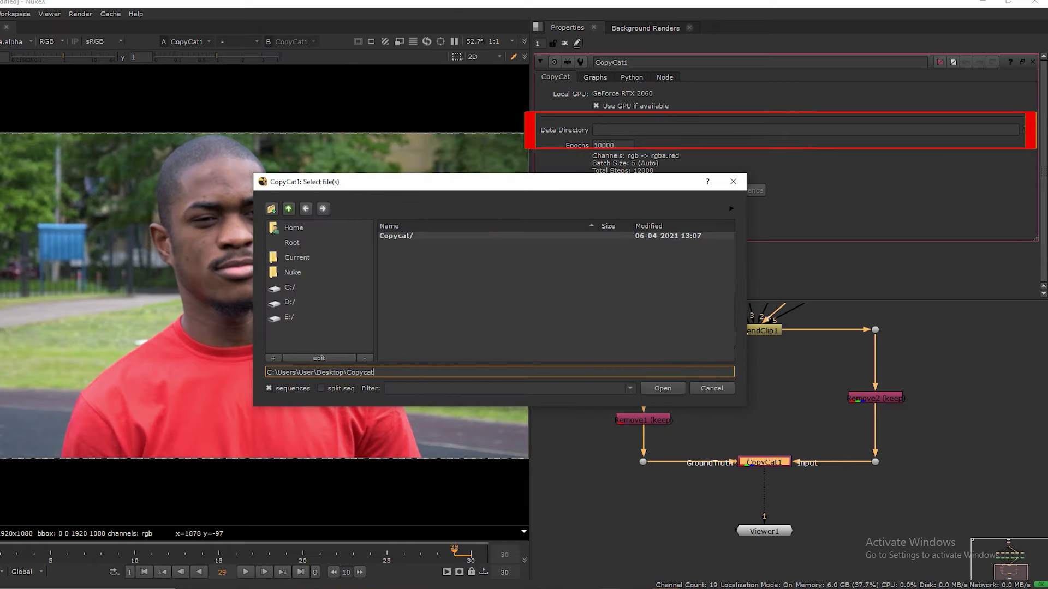
{"action": "double_click", "coordinate": [396, 236]}
{"action": "left_click", "coordinate": [662, 388]}
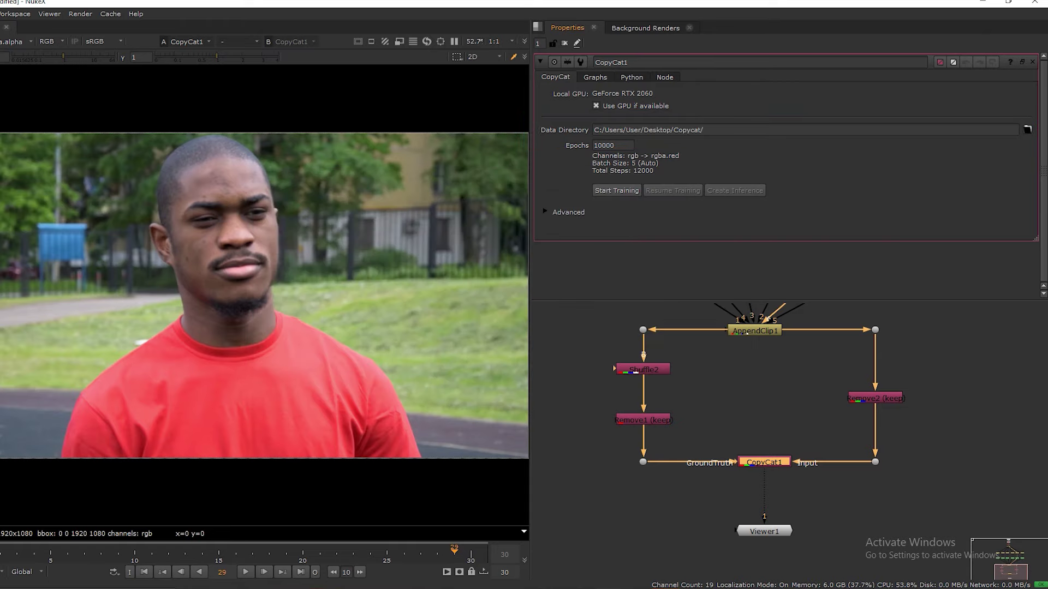
Examine CopyCat1's advanced options for initial weights, model size and batch size.
{"action": "left_click", "coordinate": [545, 212]}
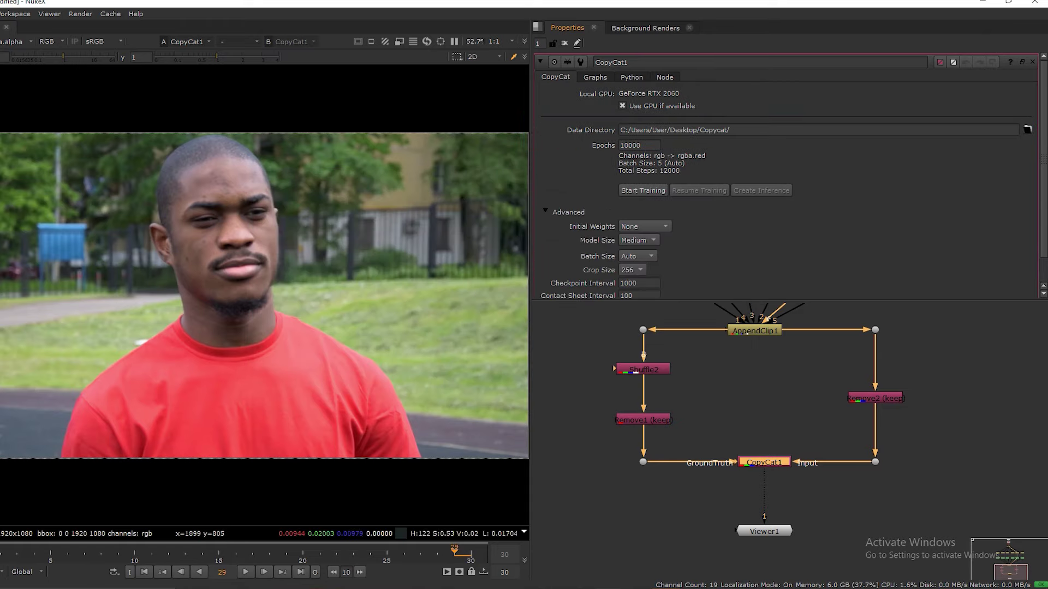
{"action": "scroll", "coordinate": [786, 175], "scroll_direction": "down", "scroll_amount": 1}
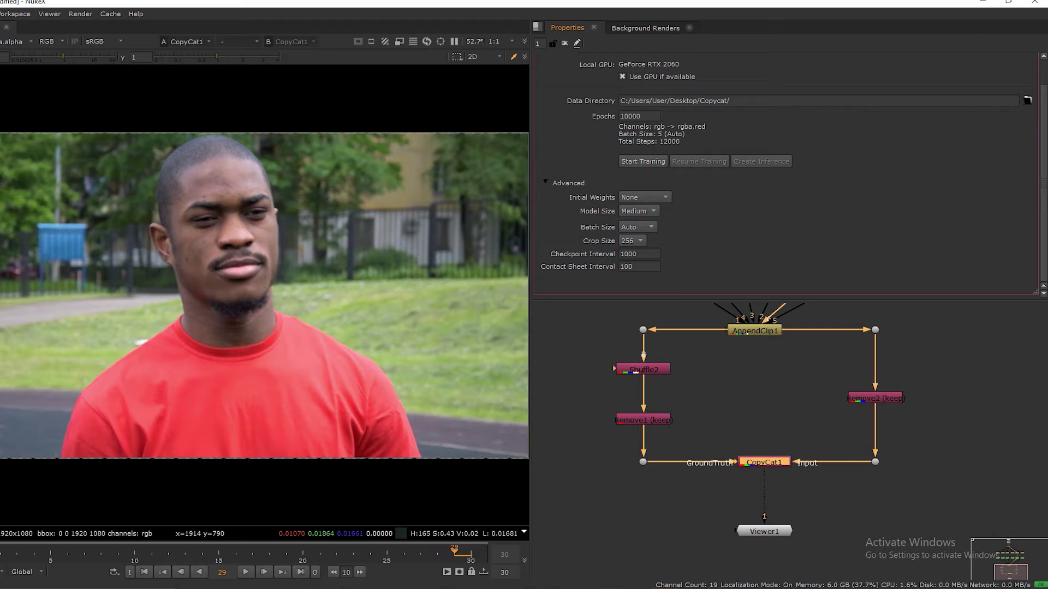
{"action": "left_click", "coordinate": [644, 197]}
{"action": "left_click", "coordinate": [646, 198]}
{"action": "left_click", "coordinate": [640, 211]}
{"action": "left_click", "coordinate": [639, 212]}
{"action": "left_click", "coordinate": [635, 226]}
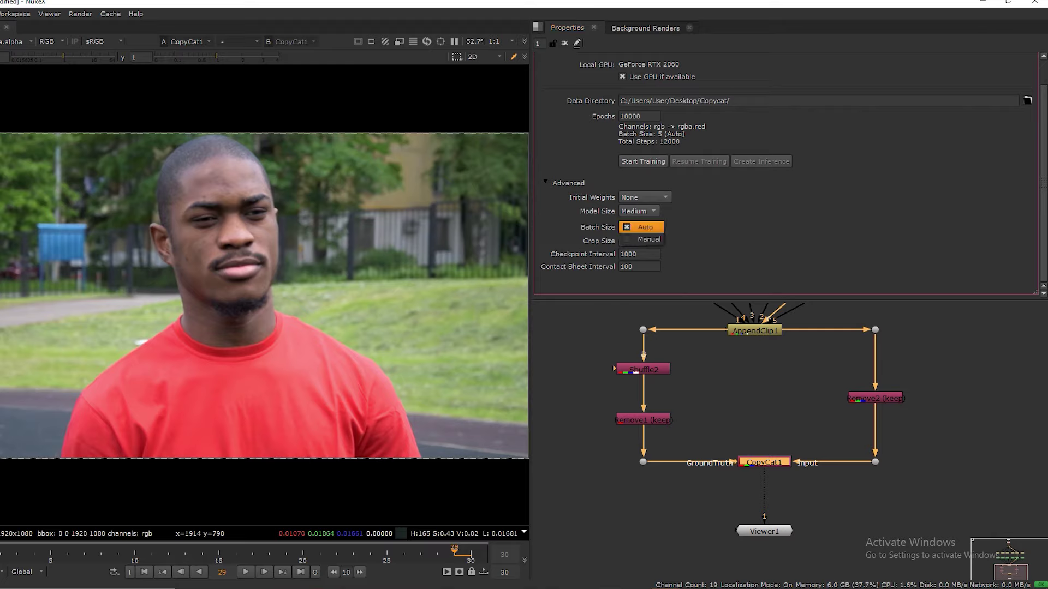
{"action": "left_click", "coordinate": [645, 227]}
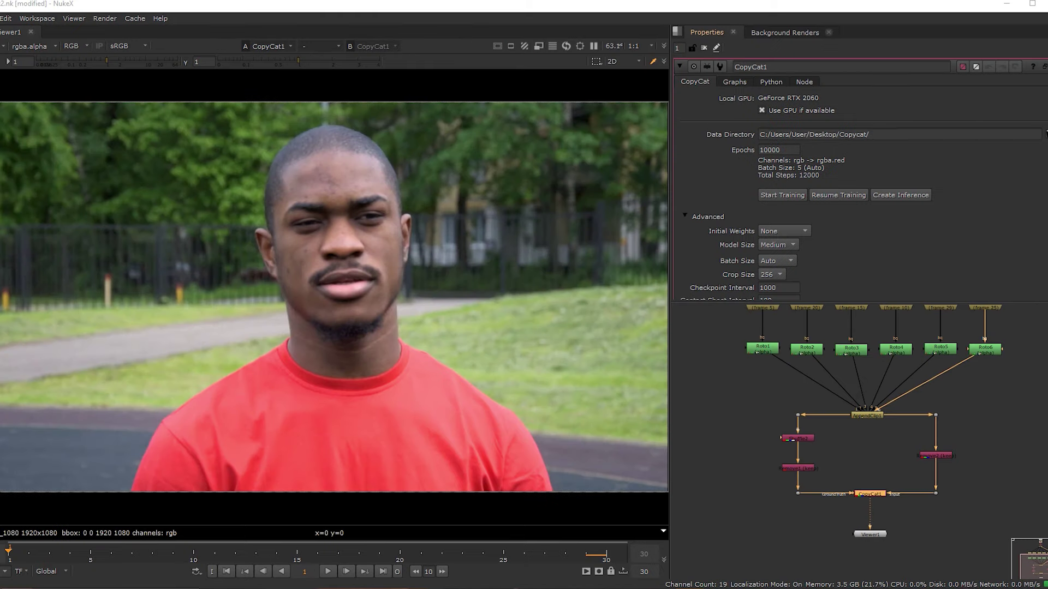
Switch CopyCat1's batch size to Manual and set it to 3.
{"action": "left_click", "coordinate": [775, 229]}
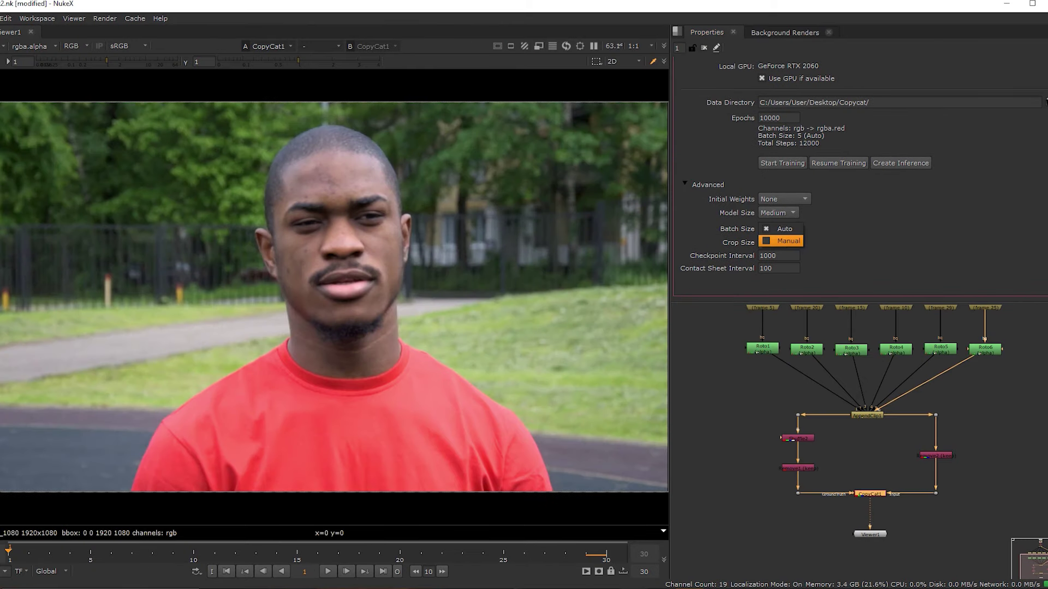
{"action": "left_click", "coordinate": [775, 240]}
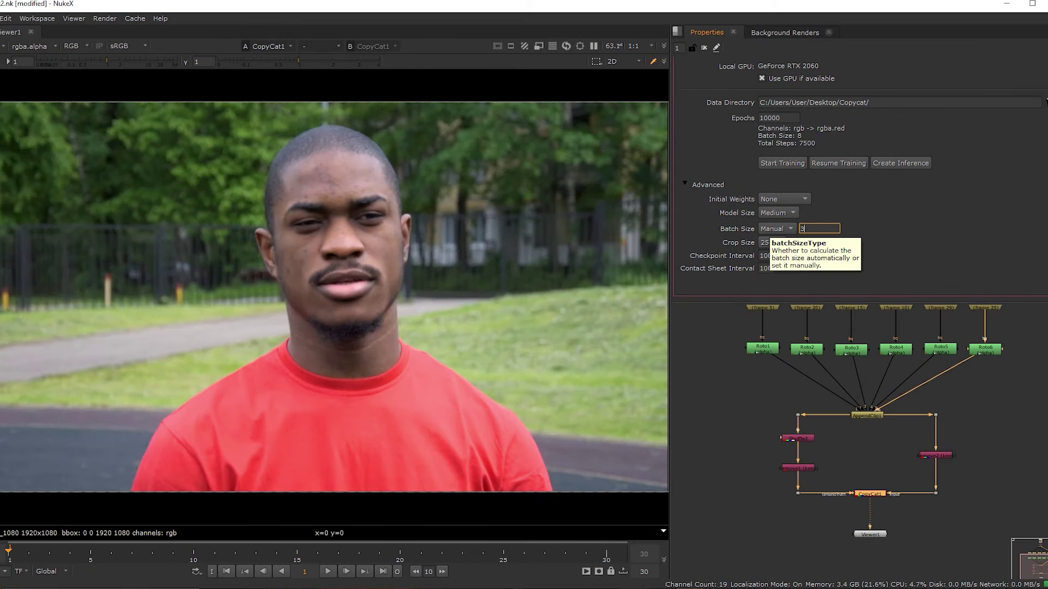
{"action": "type", "text": "3"}
{"action": "key", "text": "Return"}
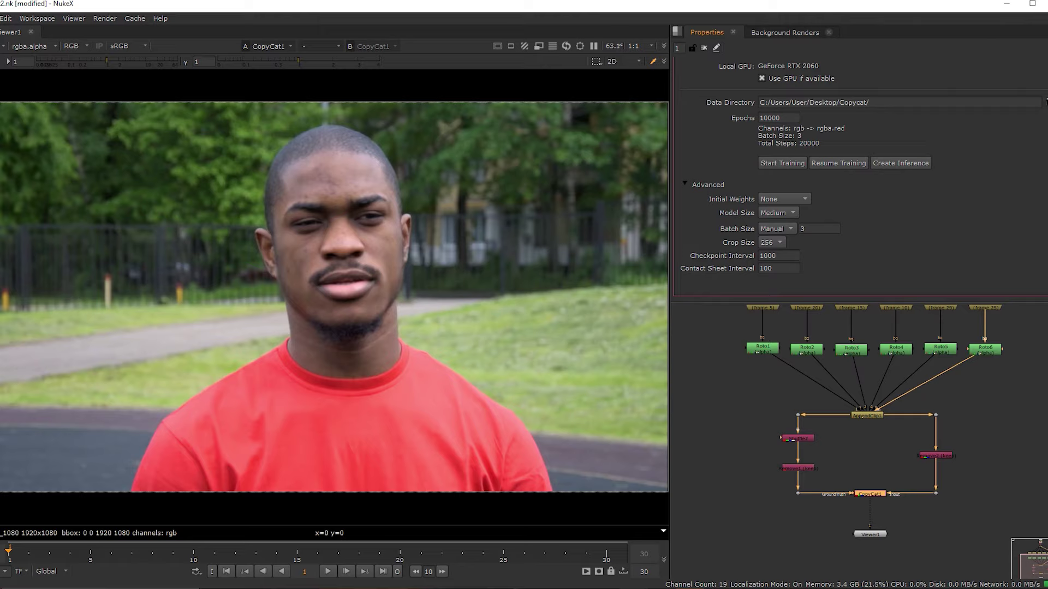
Set CopyCat1's manual batch size to 5.
{"action": "double_click", "coordinate": [803, 229]}
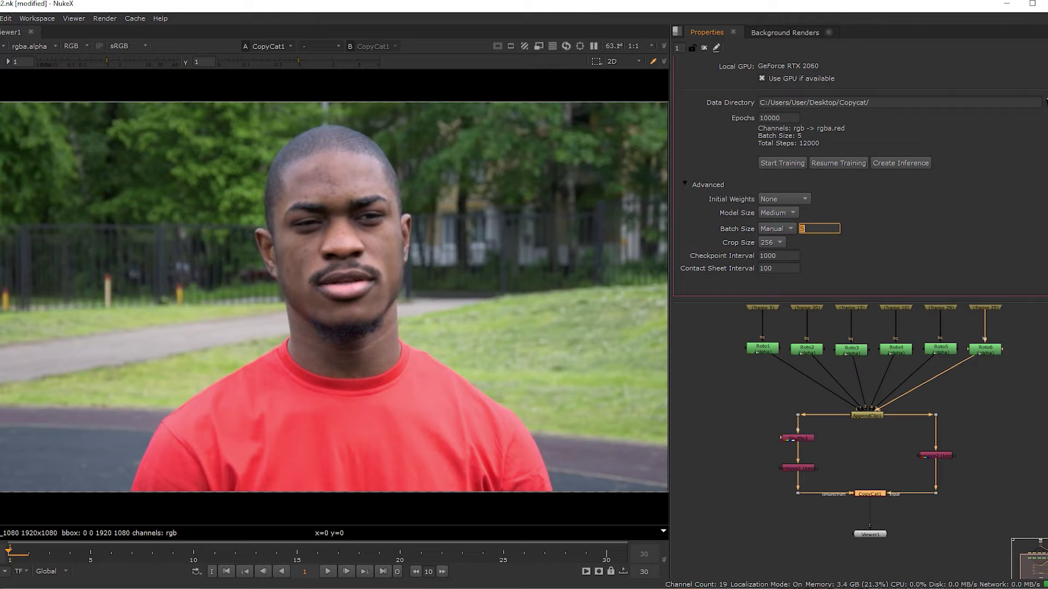
{"action": "type", "text": "5"}
{"action": "key", "text": "Return"}
Switch CopyCat1's batch size to Auto to compare the training figures, and return it to Manual.
{"action": "left_click", "coordinate": [777, 229]}
{"action": "left_click", "coordinate": [777, 218]}
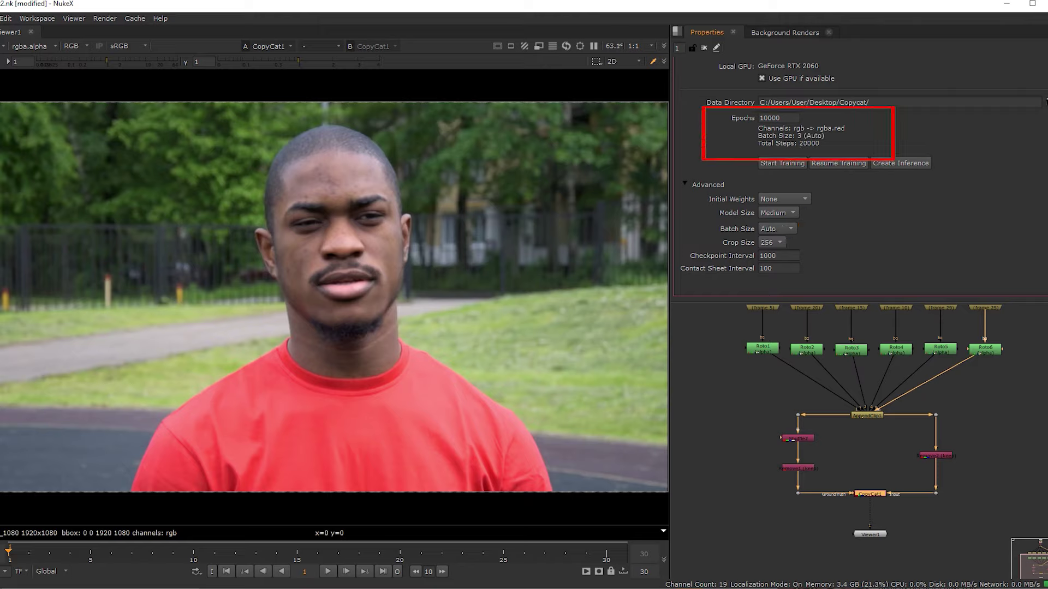
{"action": "left_click", "coordinate": [777, 229]}
{"action": "left_click", "coordinate": [778, 241]}
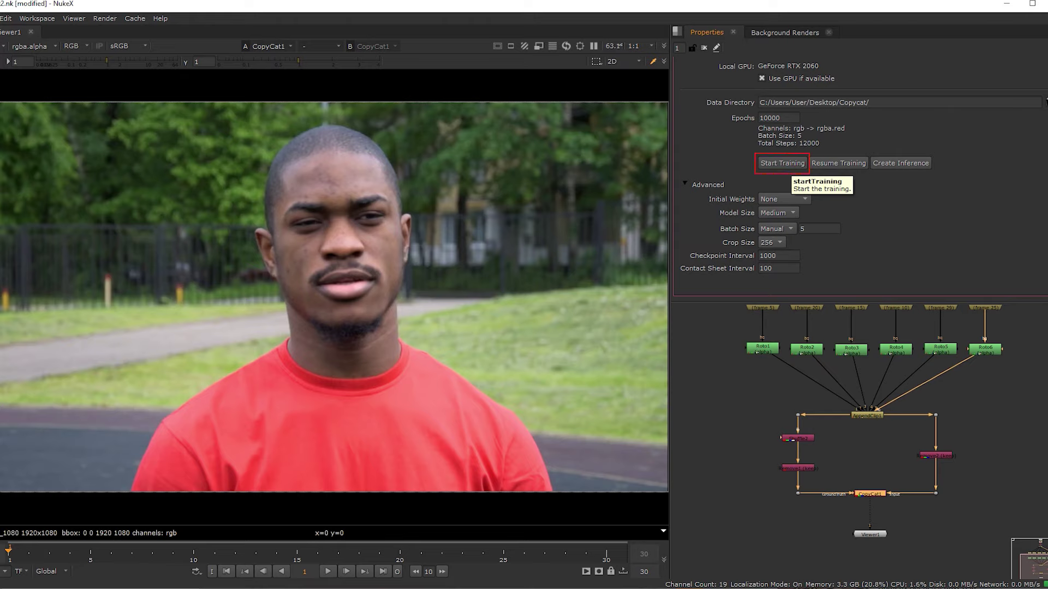
Start the CopyCat training and check the CPU, GPU and RAM load in NZXT CAM while it runs.
{"action": "left_click", "coordinate": [782, 163]}
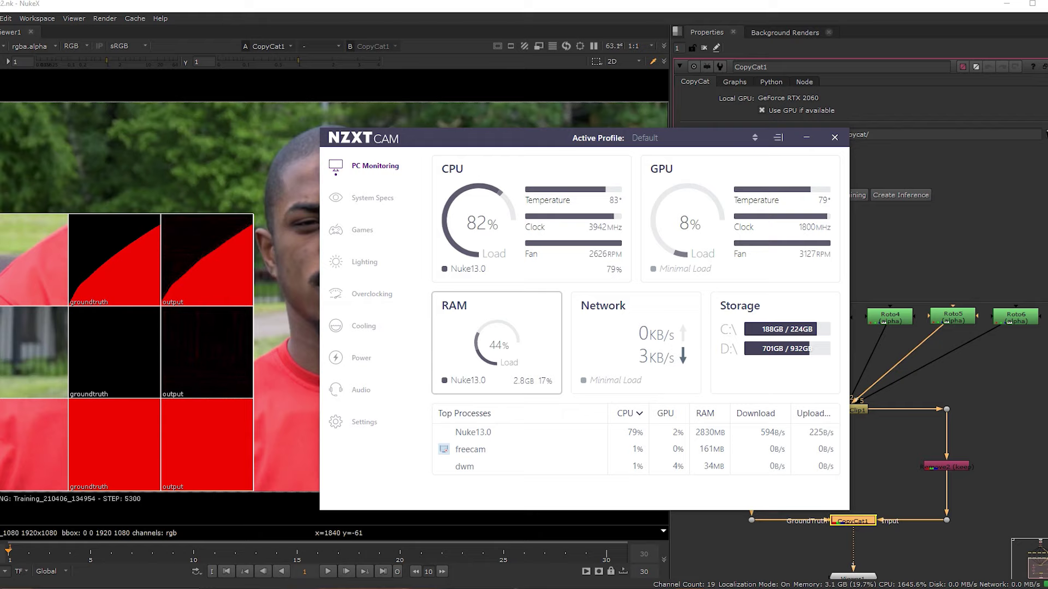
{"action": "left_click", "coordinate": [364, 326]}
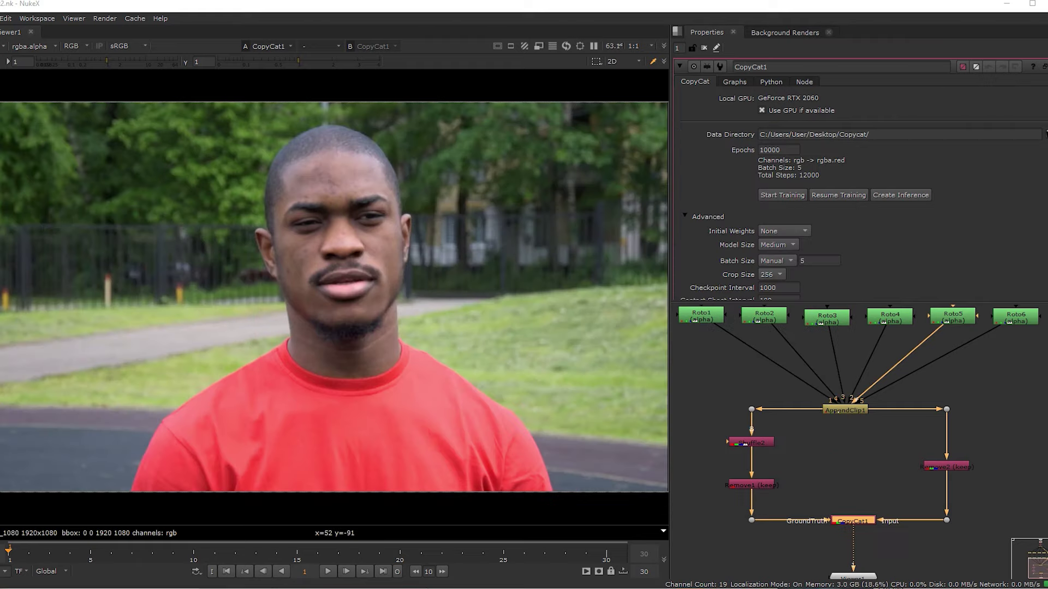
Look over the node tree and check the system load and temperatures in NZXT CAM with training stopped.
{"action": "scroll", "coordinate": [797, 399], "scroll_direction": "down", "scroll_amount": 3}
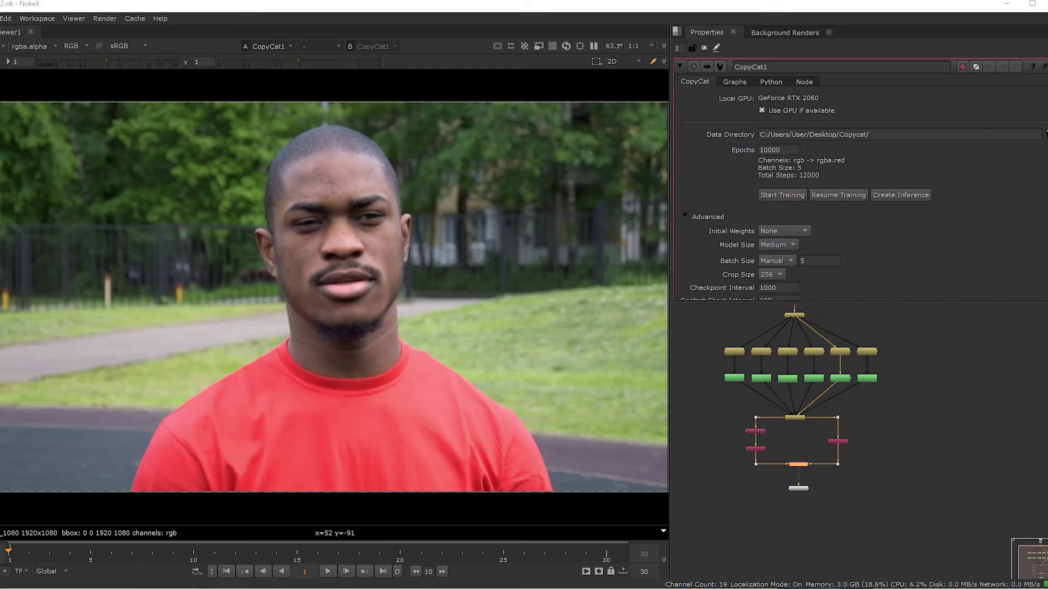
{"action": "middle_click_drag", "start_coordinate": [819, 426], "coordinate": [831, 476]}
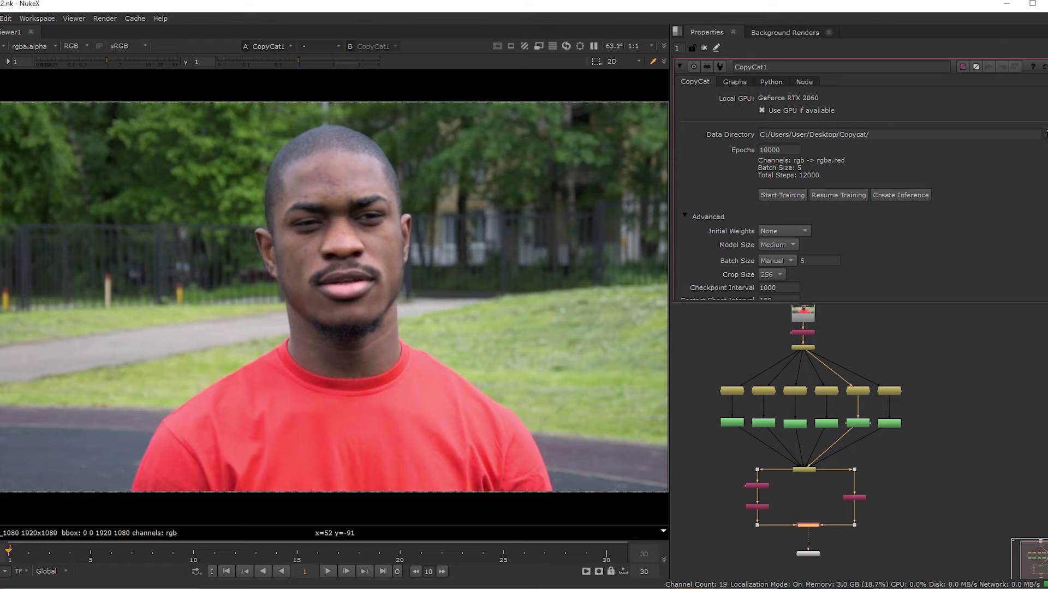
{"action": "key", "text": "alt+Tab"}
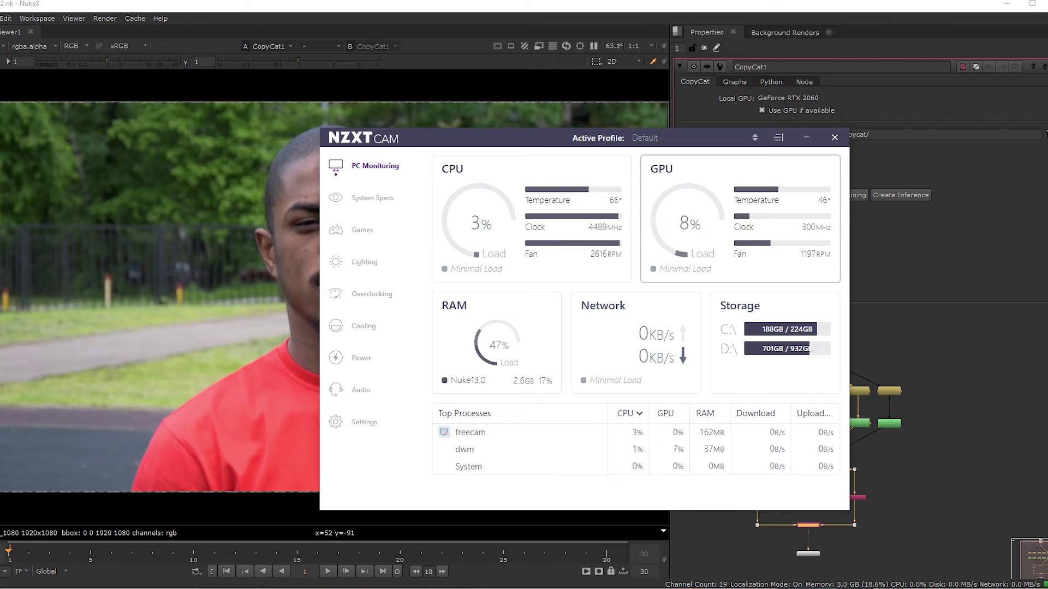
{"action": "key", "text": "alt+Tab"}
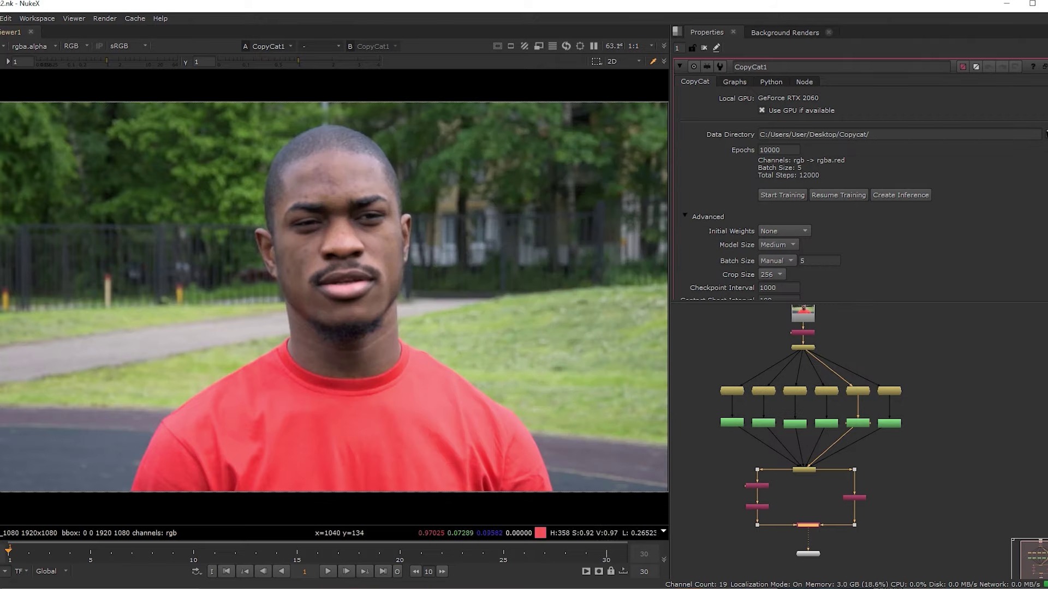
Create an Inference node from CopyCat1's trained model, connect its input to Read1 and view its output.
{"action": "left_click", "coordinate": [891, 198]}
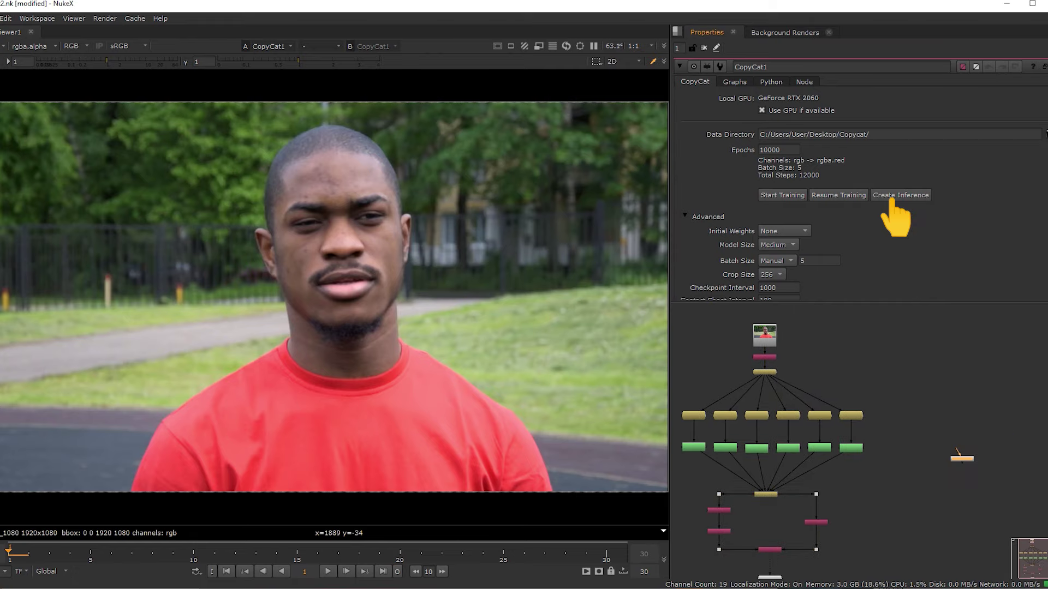
{"action": "left_click_drag", "start_coordinate": [878, 348], "coordinate": [866, 333]}
{"action": "scroll", "coordinate": [867, 382], "scroll_direction": "down", "scroll_amount": 2}
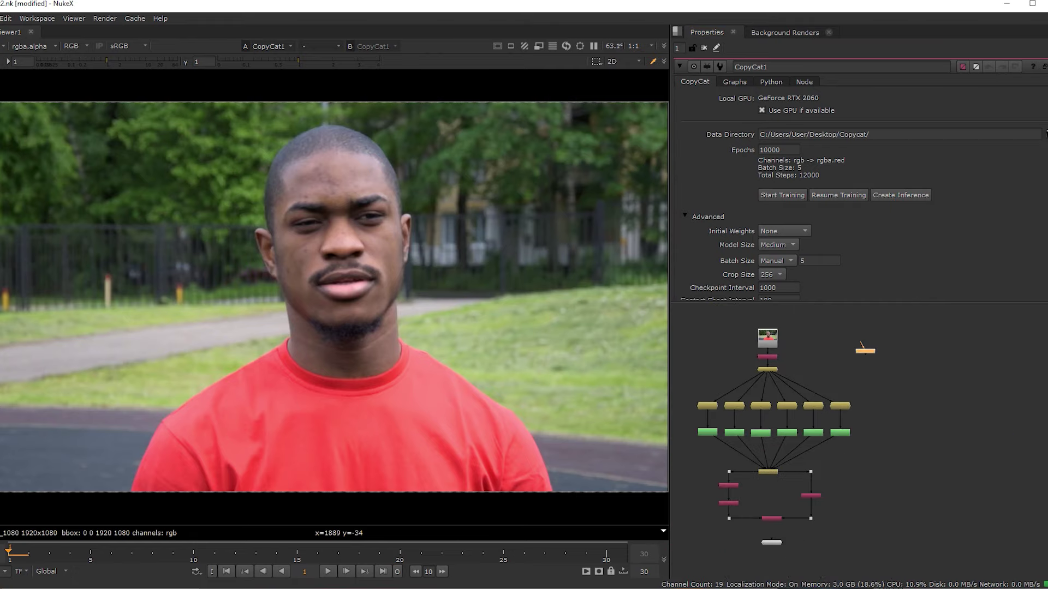
{"action": "scroll", "coordinate": [745, 319], "scroll_direction": "up", "scroll_amount": 5}
{"action": "left_click_drag", "start_coordinate": [1018, 374], "coordinate": [803, 360]}
{"action": "left_click_drag", "start_coordinate": [1026, 394], "coordinate": [1029, 362]}
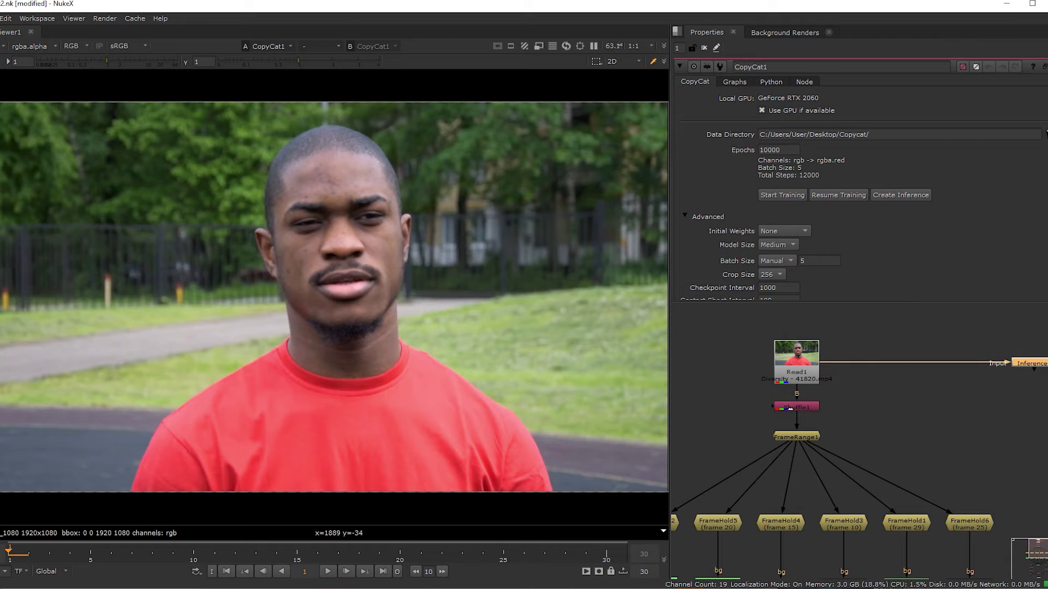
{"action": "middle_click_drag", "start_coordinate": [1030, 362], "coordinate": [966, 377]}
{"action": "key", "text": "1"}
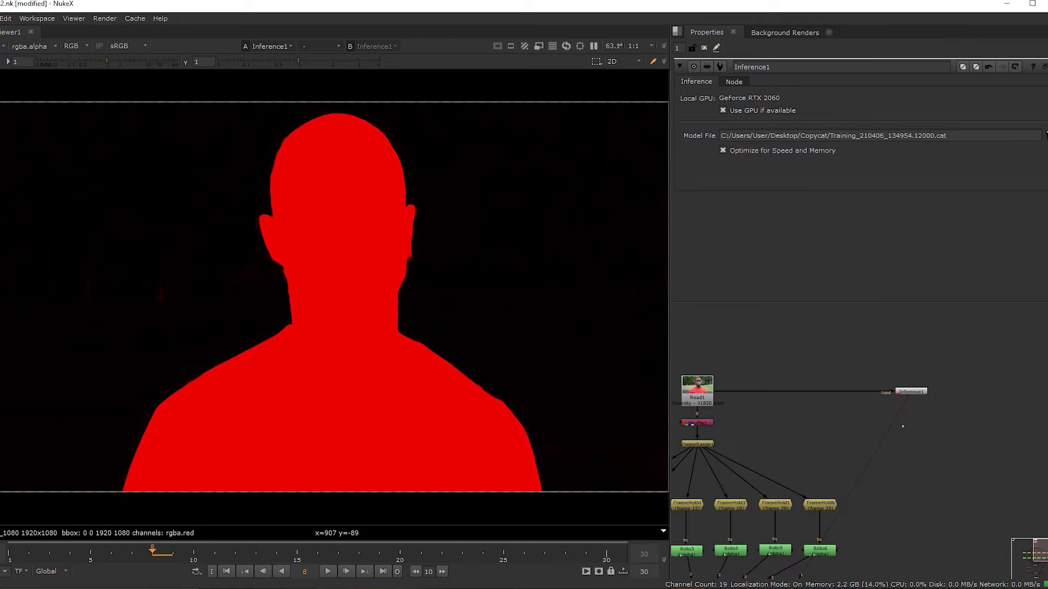
Add a Copy node with Inference1 as A and Read1 as B, copying rgba.red into rgba.alpha.
{"action": "scroll", "coordinate": [903, 427], "scroll_direction": "up", "scroll_amount": 2}
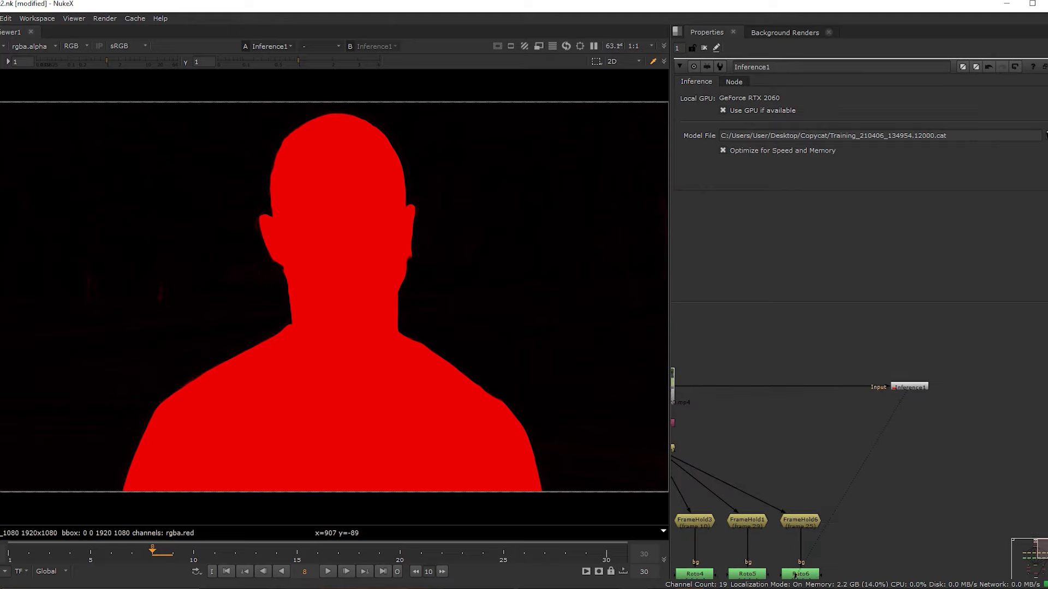
{"action": "scroll", "coordinate": [927, 404], "scroll_direction": "down", "scroll_amount": 1}
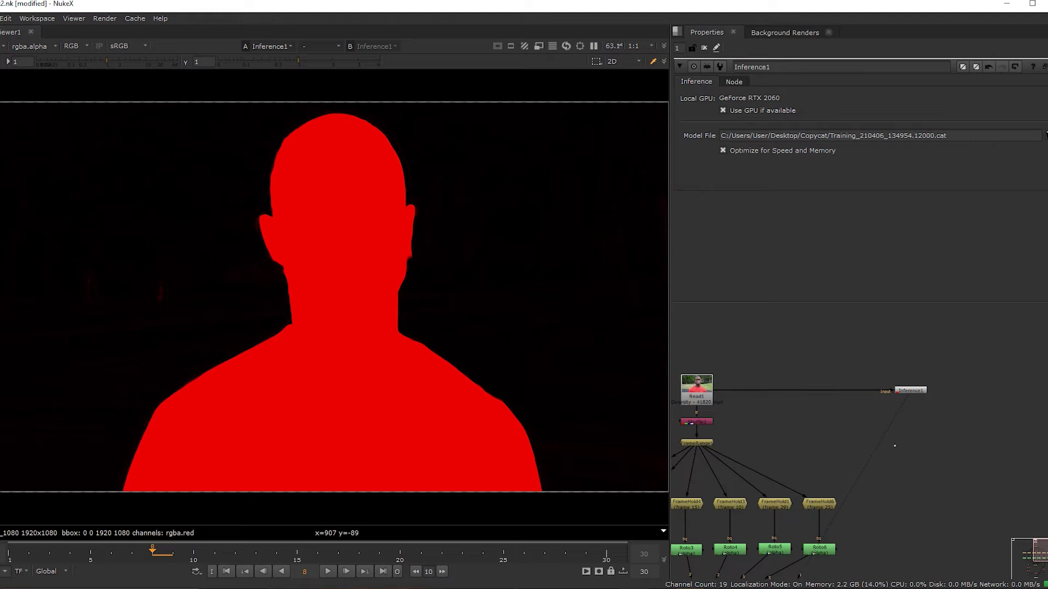
{"action": "key", "text": "k"}
{"action": "scroll", "coordinate": [894, 446], "scroll_direction": "up", "scroll_amount": 2}
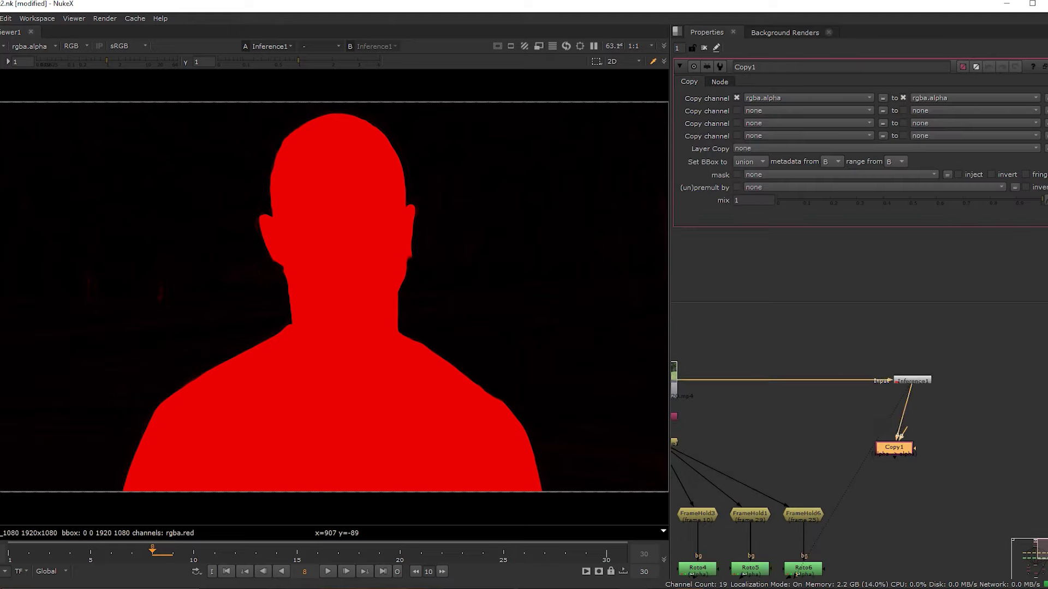
{"action": "left_click_drag", "start_coordinate": [894, 447], "coordinate": [912, 445]}
{"action": "left_click_drag", "start_coordinate": [830, 418], "coordinate": [677, 382]}
{"action": "scroll", "coordinate": [775, 382], "scroll_direction": "down", "scroll_amount": 1}
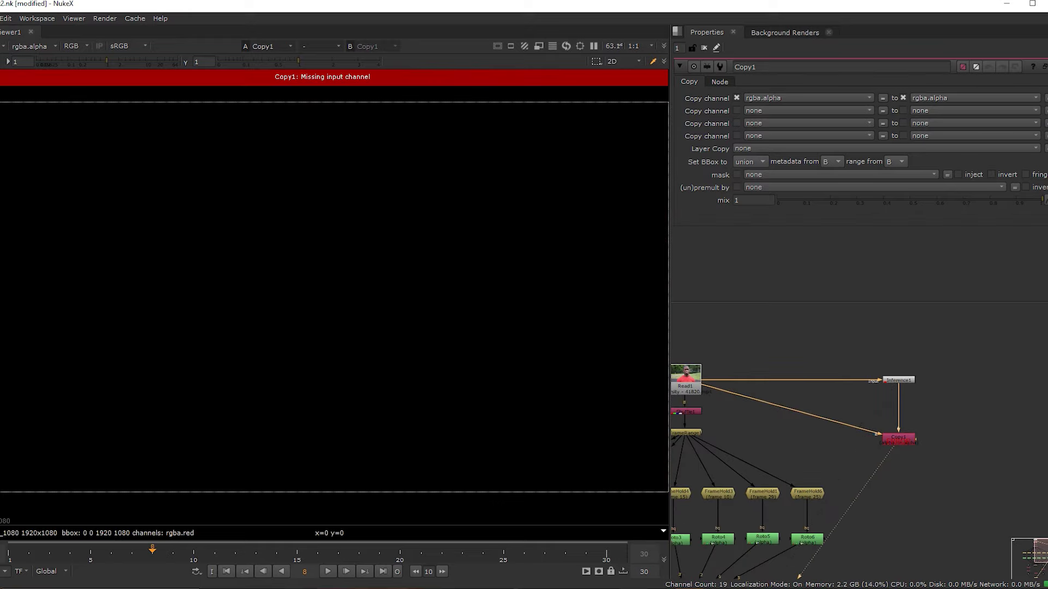
{"action": "left_click", "coordinate": [807, 98]}
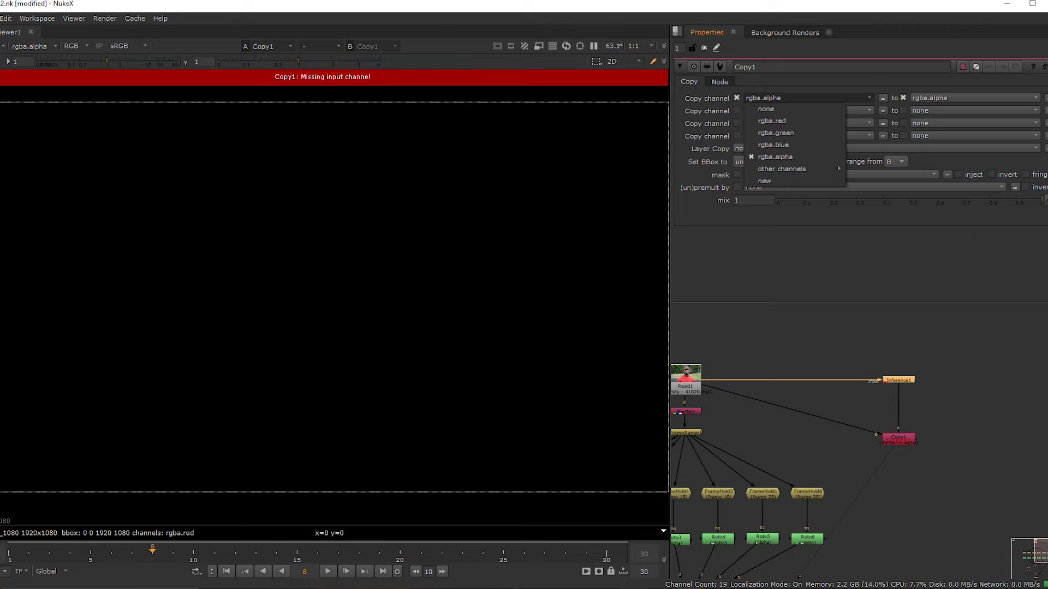
{"action": "left_click", "coordinate": [772, 120]}
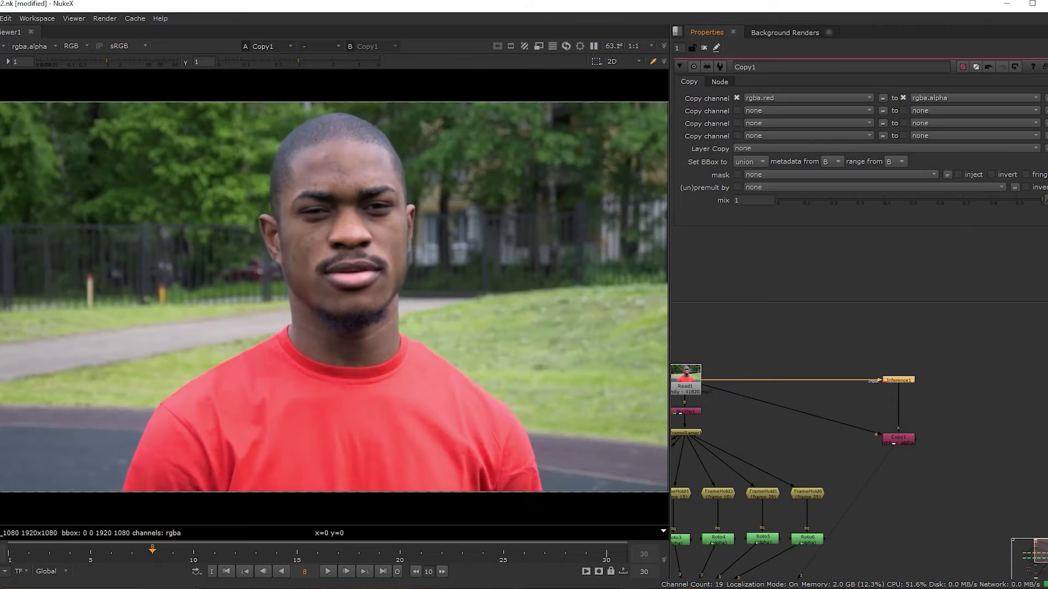
Add a Premult node after Copy1 and play back the cut-out man up to frame 22.
{"action": "left_click", "coordinate": [894, 439]}
{"action": "key", "text": "Tab"}
{"action": "left_click", "coordinate": [810, 449]}
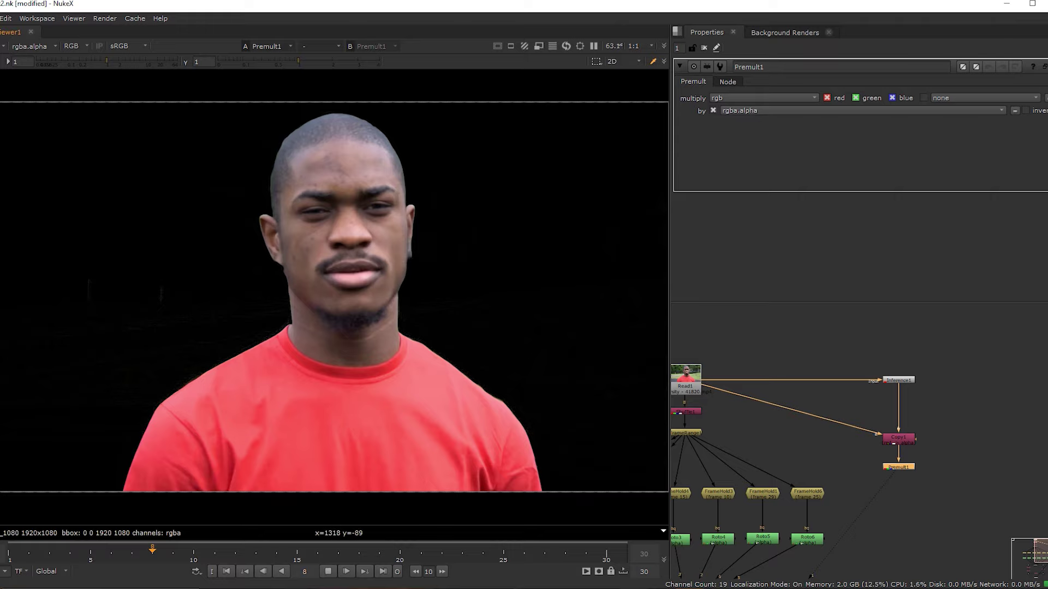
{"action": "left_click", "coordinate": [346, 572]}
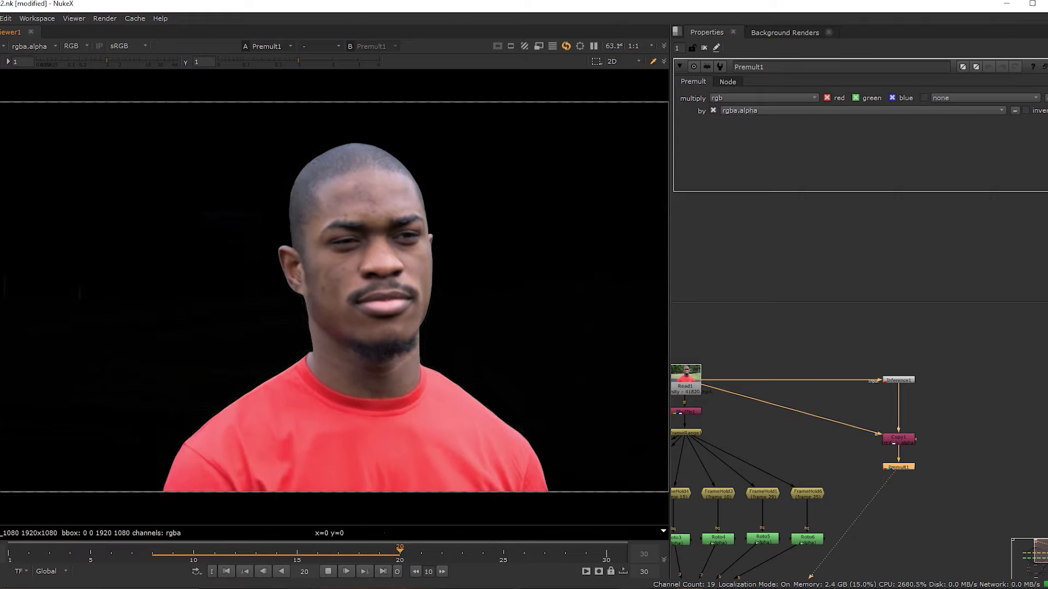
{"action": "left_click", "coordinate": [328, 572]}
Add a Write node, connect it to Inference1 and view it.
{"action": "scroll", "coordinate": [909, 434], "scroll_direction": "up", "scroll_amount": 2}
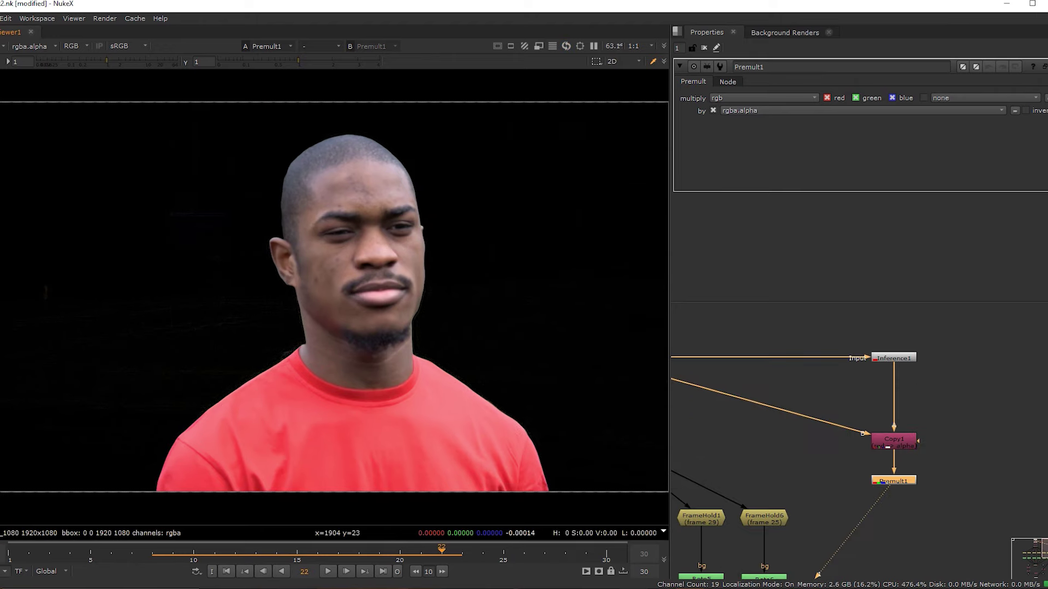
{"action": "key", "text": "Tab"}
{"action": "left_click", "coordinate": [895, 389]}
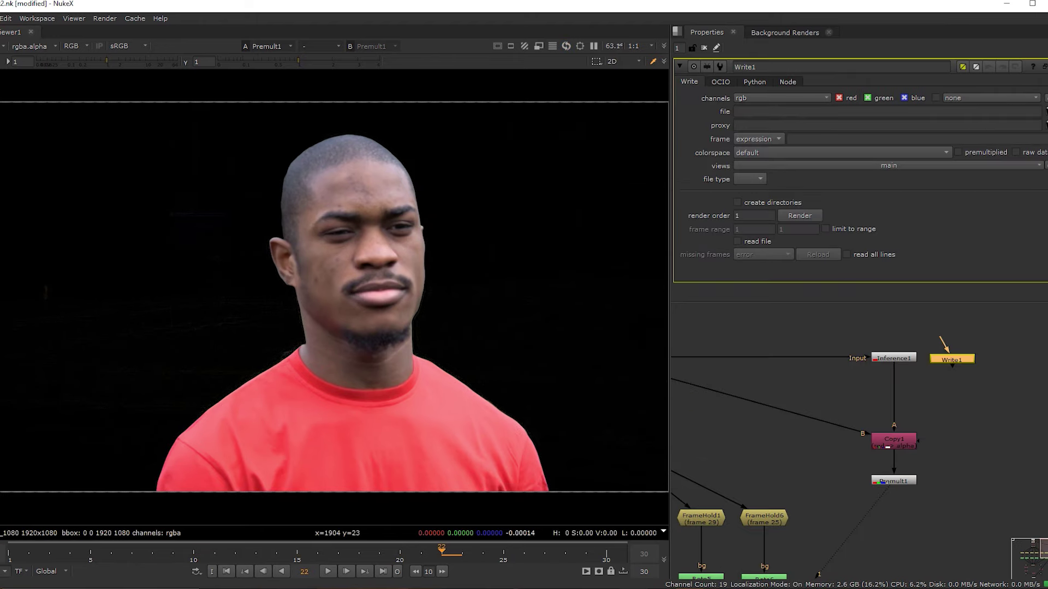
{"action": "left_click_drag", "start_coordinate": [945, 346], "coordinate": [895, 359]}
{"action": "key", "text": "1"}
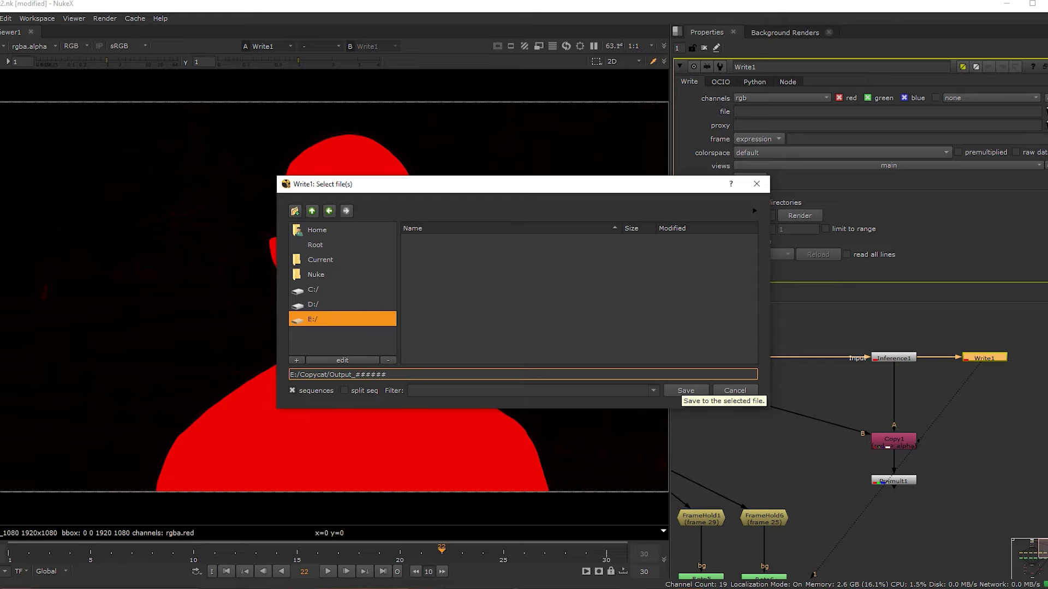
Set Write1's output file to E:/Copycat/Output_######.tif with the 16 bit TIFF data type.
{"action": "type", "text": ".tif"}
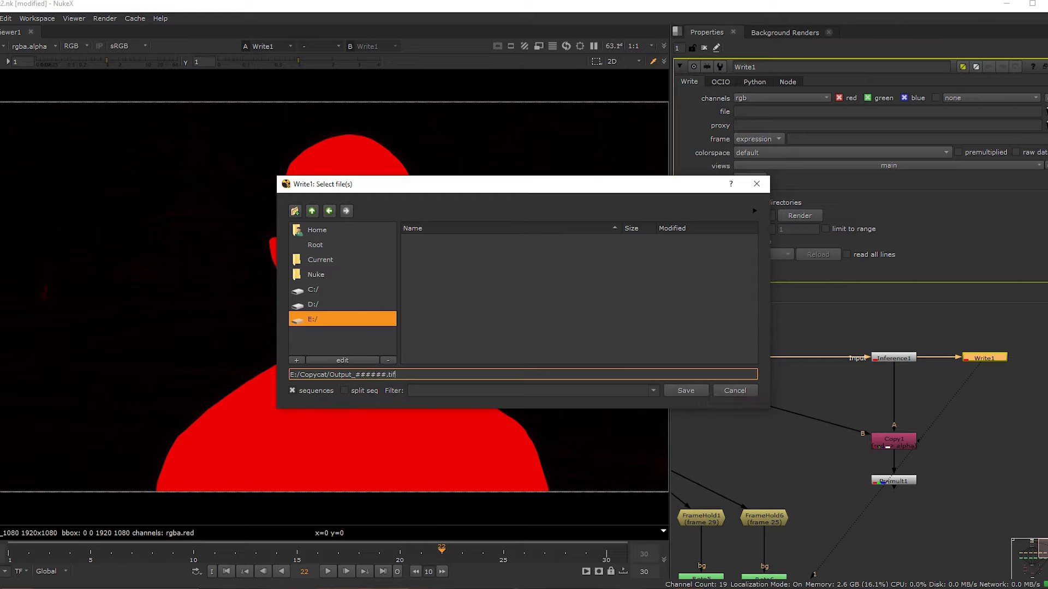
{"action": "key", "text": "Return"}
{"action": "left_click", "coordinate": [759, 206]}
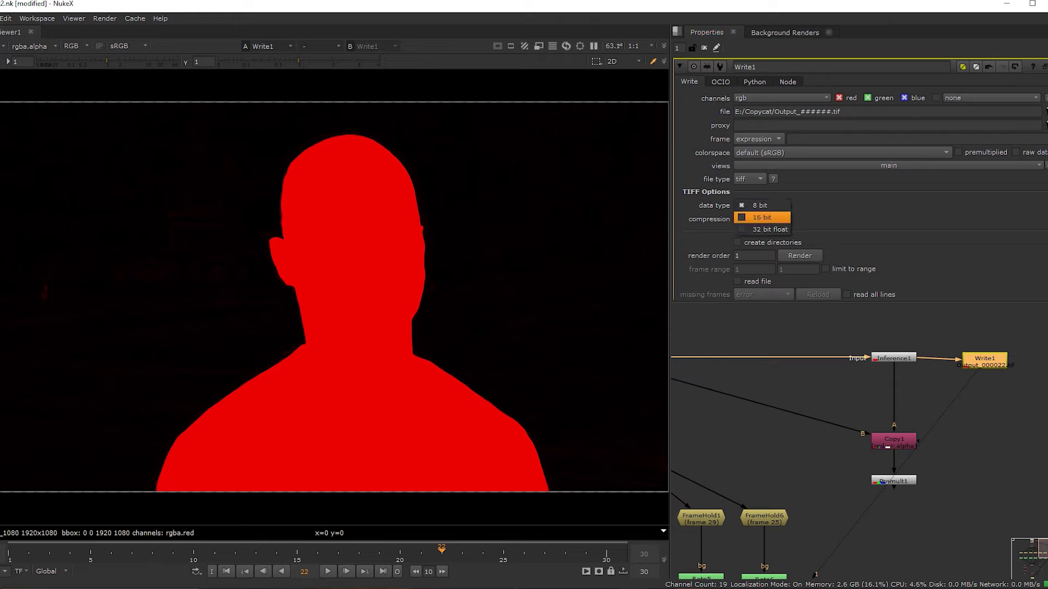
{"action": "left_click", "coordinate": [756, 217]}
{"action": "scroll", "coordinate": [720, 273], "scroll_direction": "down", "scroll_amount": 2}
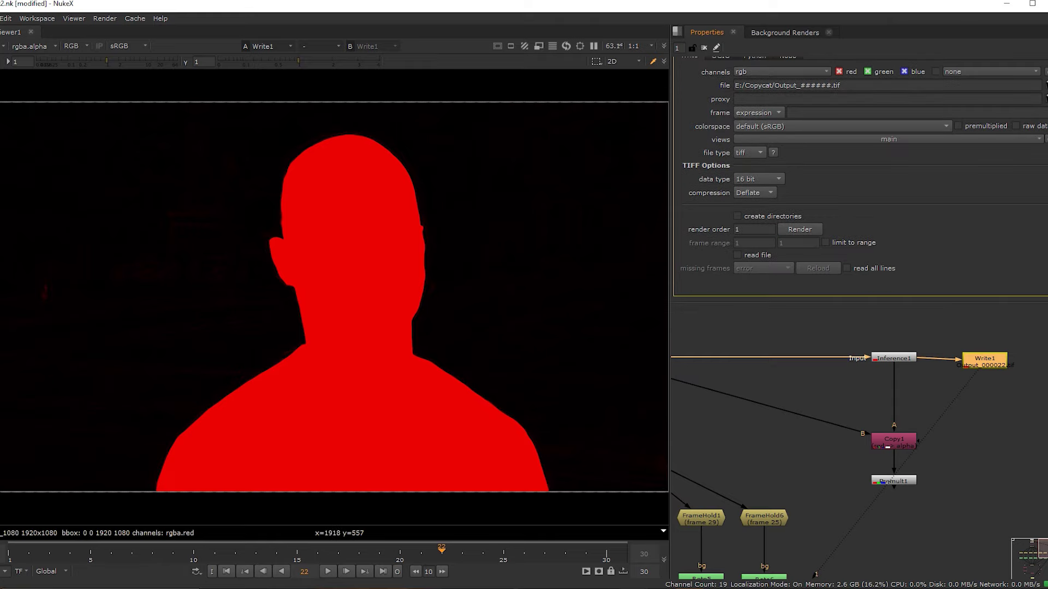
Render Write1 over the global frame range.
{"action": "left_click", "coordinate": [799, 230]}
{"action": "left_click", "coordinate": [510, 276]}
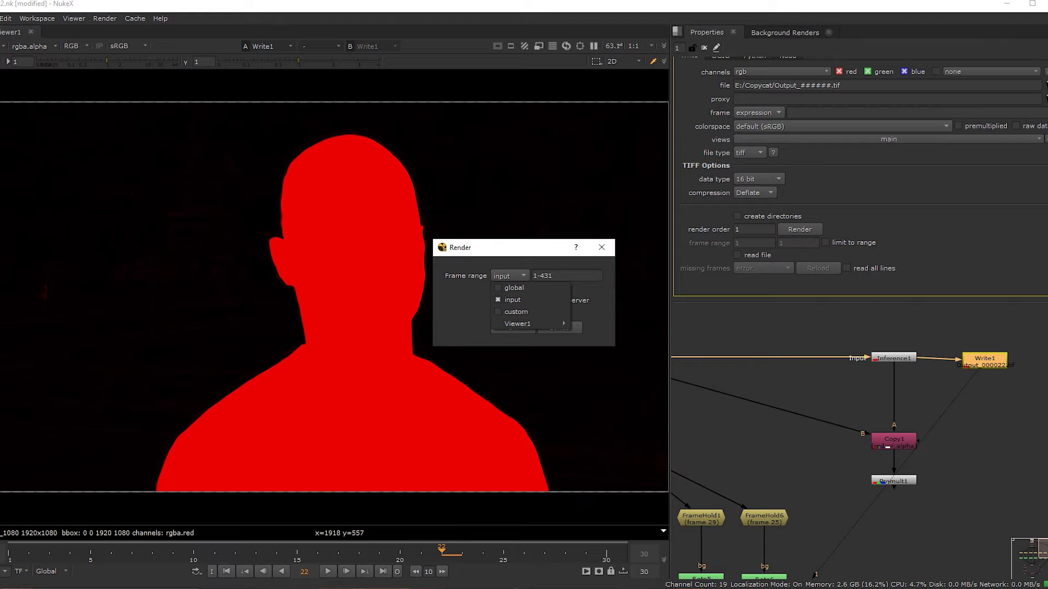
{"action": "left_click", "coordinate": [511, 288]}
{"action": "key", "text": "Return"}
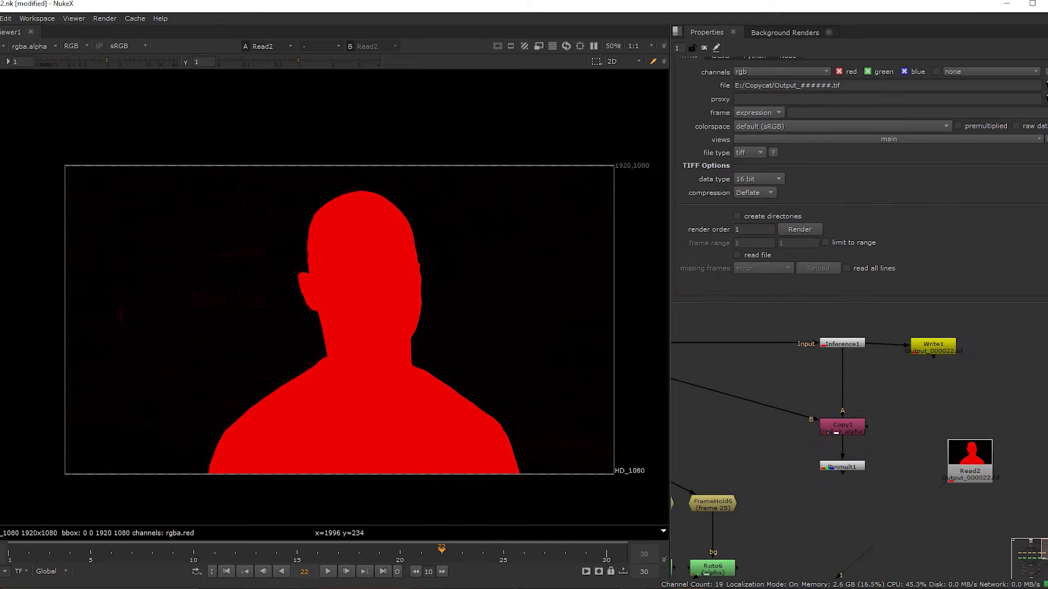
Move Inference1 and Write1 up, and feed Copy1's A input from the rendered matte in Read2 instead.
{"action": "left_click_drag", "start_coordinate": [963, 455], "coordinate": [838, 338]}
{"action": "scroll", "coordinate": [950, 433], "scroll_direction": "down", "scroll_amount": 3}
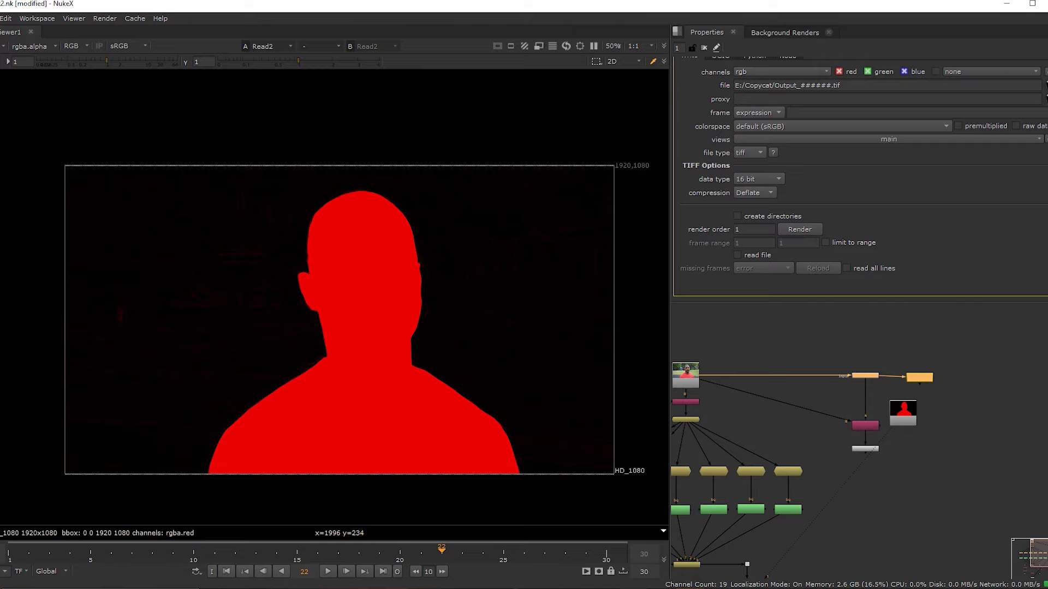
{"action": "left_click_drag", "start_coordinate": [866, 375], "coordinate": [865, 346]}
{"action": "left_click_drag", "start_coordinate": [902, 417], "coordinate": [870, 388]}
{"action": "left_click", "coordinate": [865, 426]}
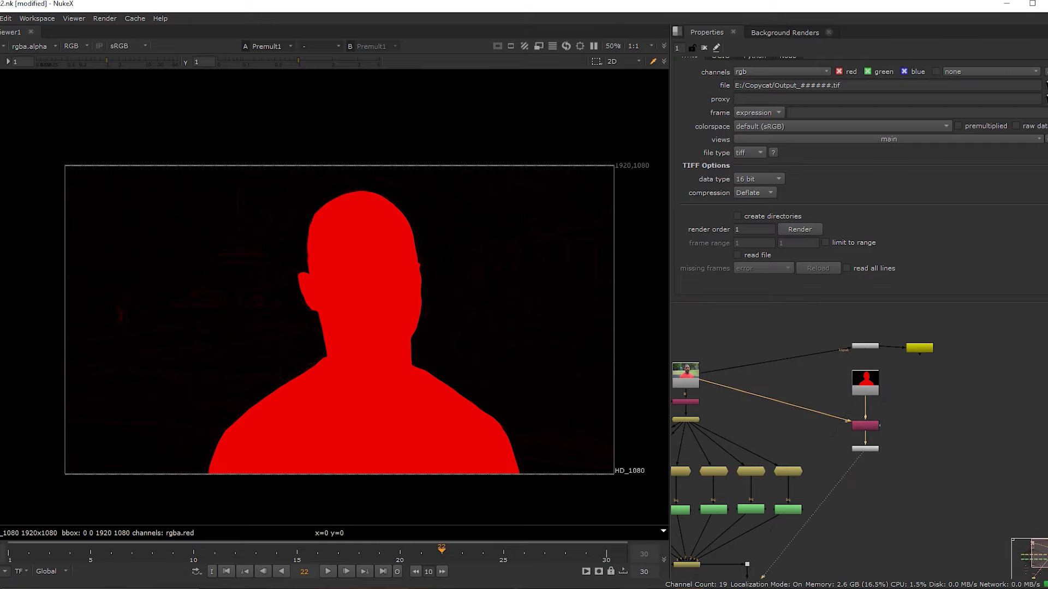
Fit the Premult1 result in the viewer and play the cut-out from the first frame.
{"action": "key", "text": "r"}
{"action": "key", "text": "f"}
{"action": "key", "text": "Home"}
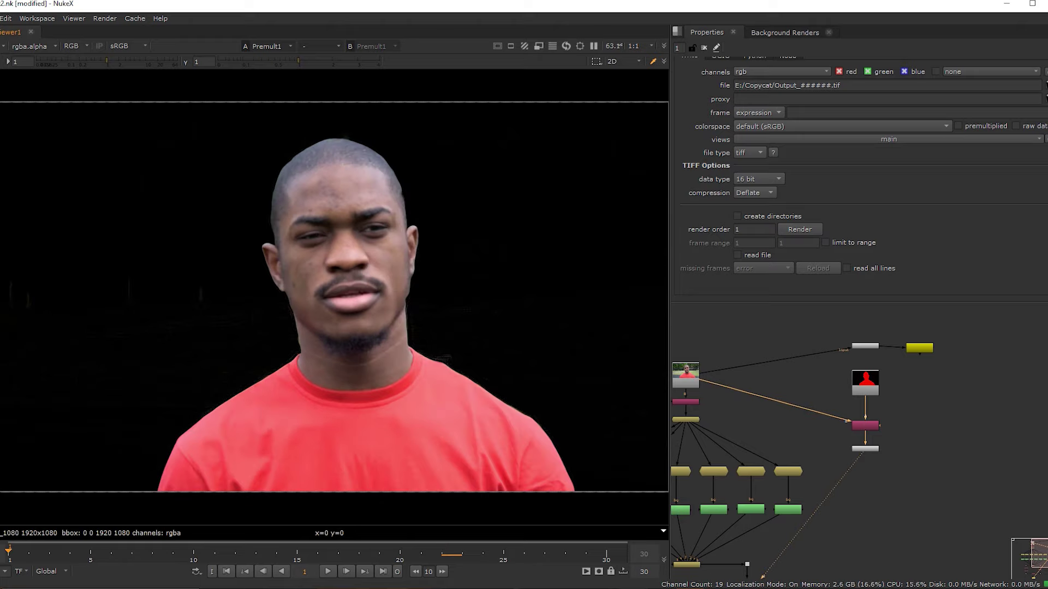
{"action": "key", "text": "l"}
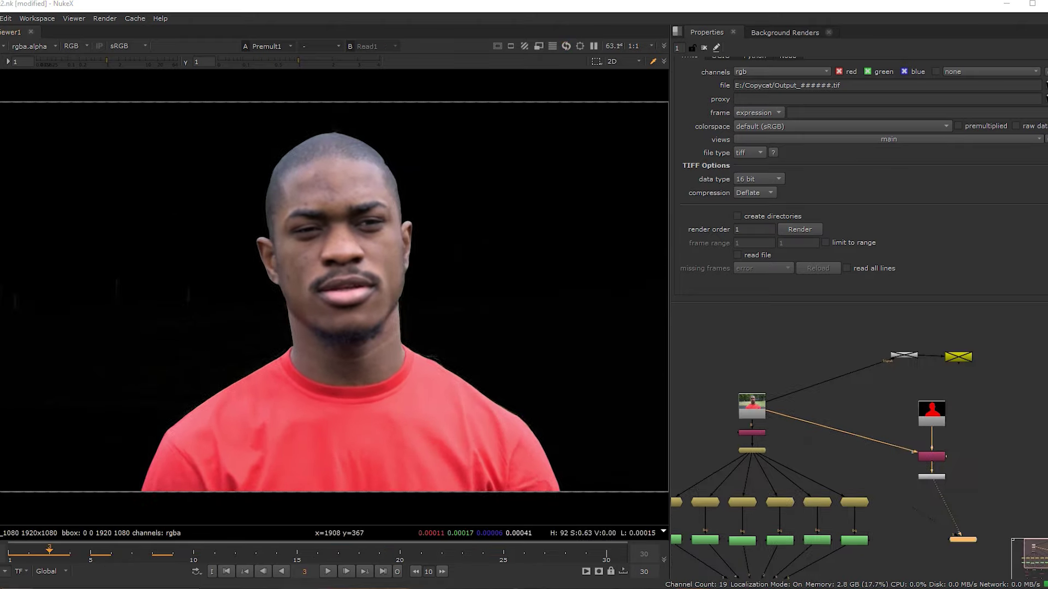
Compare Premult1 against the original Read1 footage with a viewer wipe.
{"action": "left_click", "coordinate": [320, 46]}
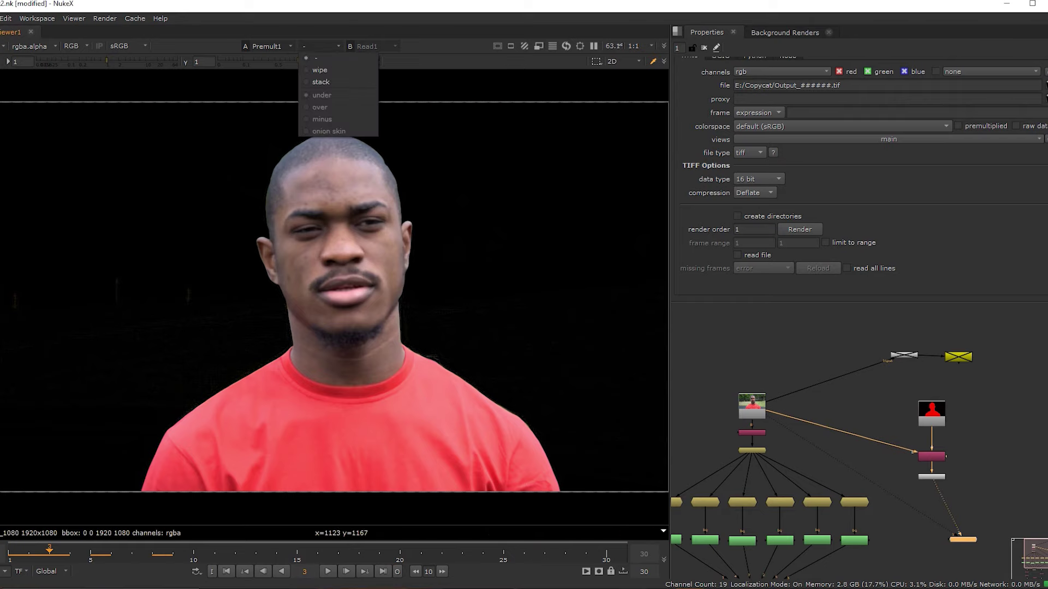
{"action": "left_click", "coordinate": [328, 70]}
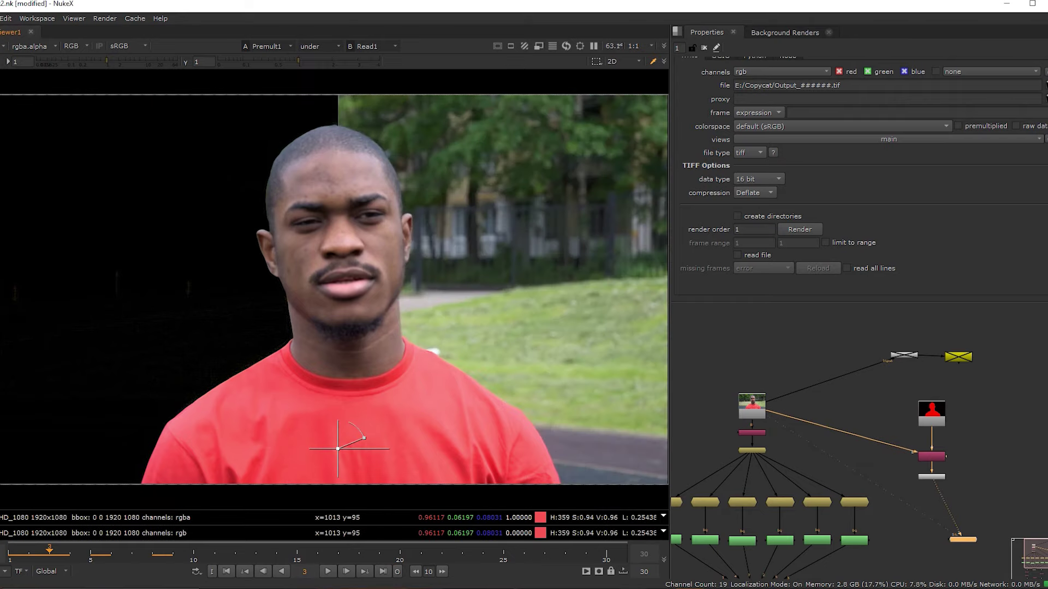
Examine the cut-out's shoulder, neck and head edges against the original footage at frames 3 and 15 using the viewer wipe.
{"action": "left_click_drag", "start_coordinate": [339, 448], "coordinate": [286, 435]}
{"action": "scroll", "coordinate": [289, 435], "scroll_direction": "up", "scroll_amount": 4}
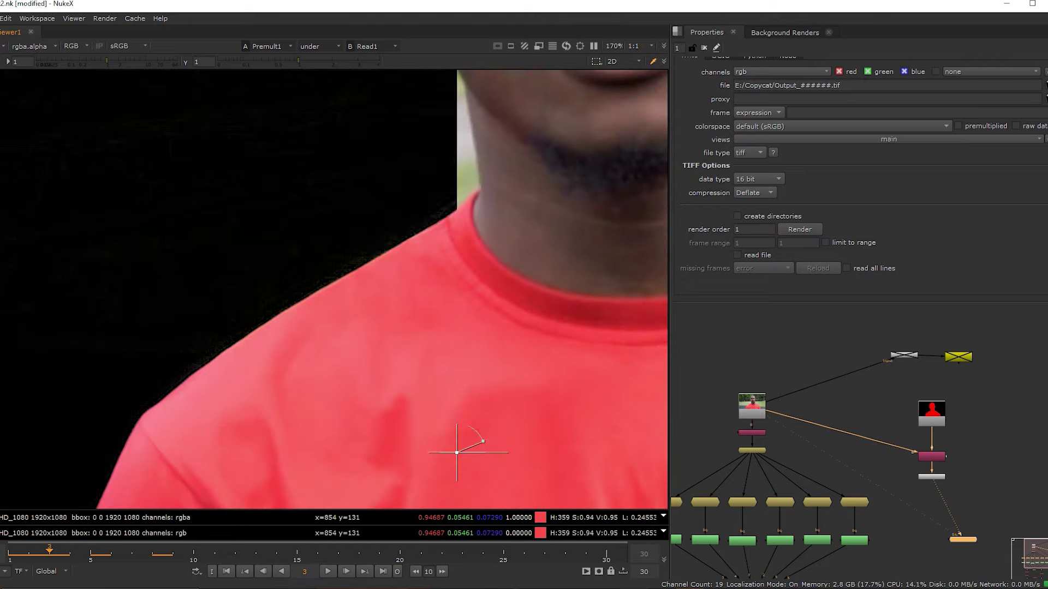
{"action": "left_click_drag", "start_coordinate": [457, 452], "coordinate": [522, 401]}
{"action": "scroll", "coordinate": [534, 388], "scroll_direction": "down", "scroll_amount": 3}
{"action": "middle_click_drag", "start_coordinate": [534, 388], "coordinate": [337, 351]}
{"action": "middle_click_drag", "start_coordinate": [389, 308], "coordinate": [359, 389]}
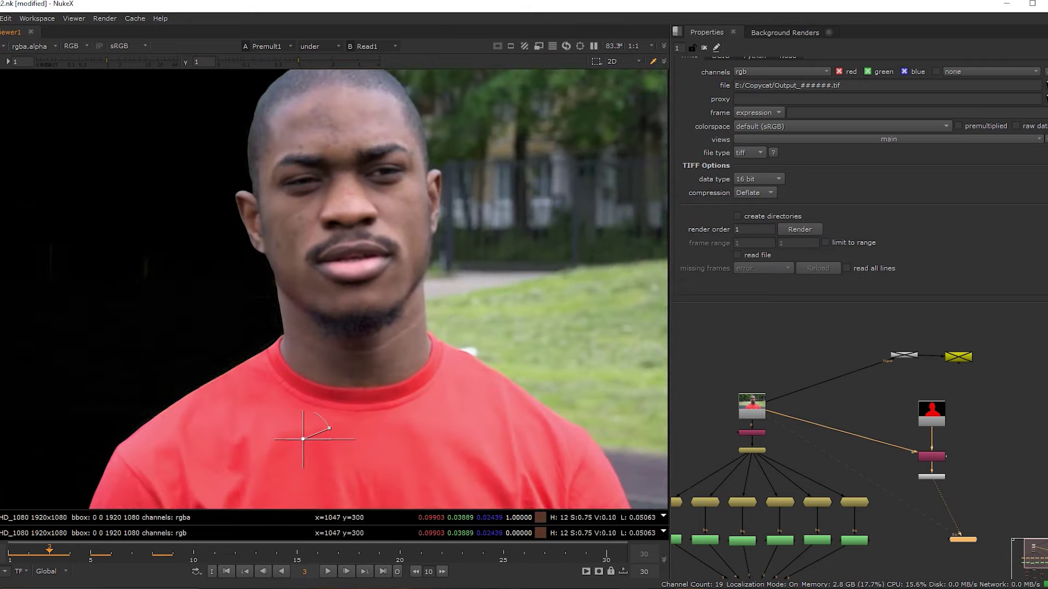
{"action": "scroll", "coordinate": [377, 357], "scroll_direction": "down", "scroll_amount": 1}
{"action": "key", "text": "f"}
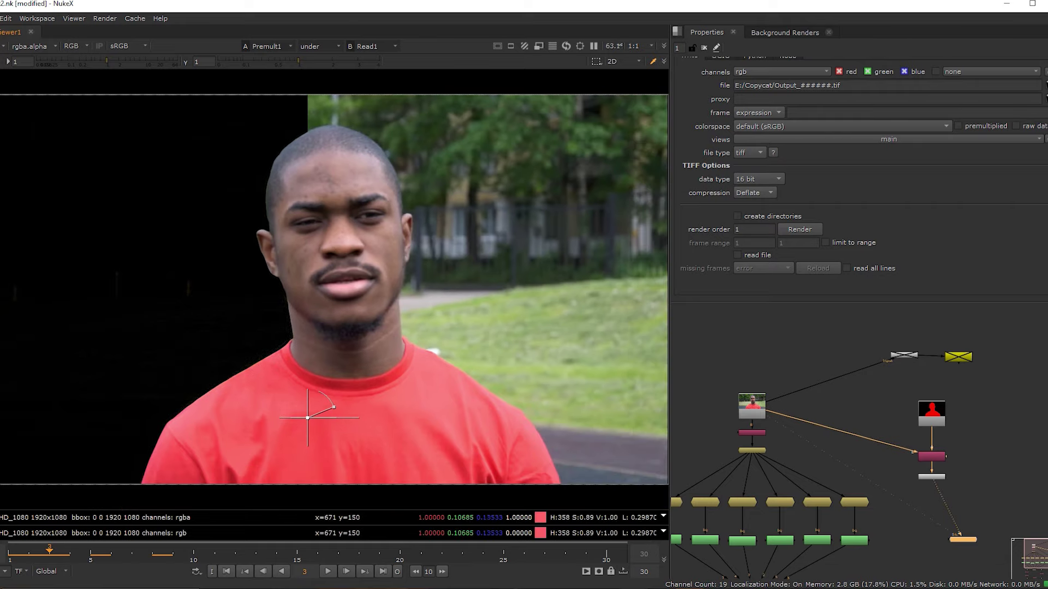
{"action": "left_click", "coordinate": [297, 553]}
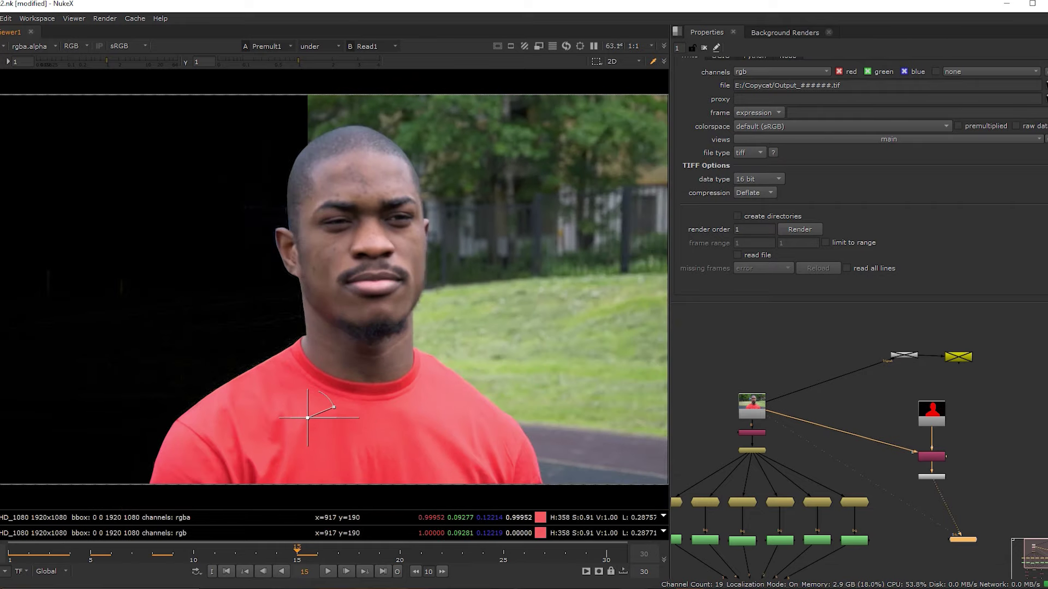
{"action": "left_click_drag", "start_coordinate": [308, 418], "coordinate": [357, 400]}
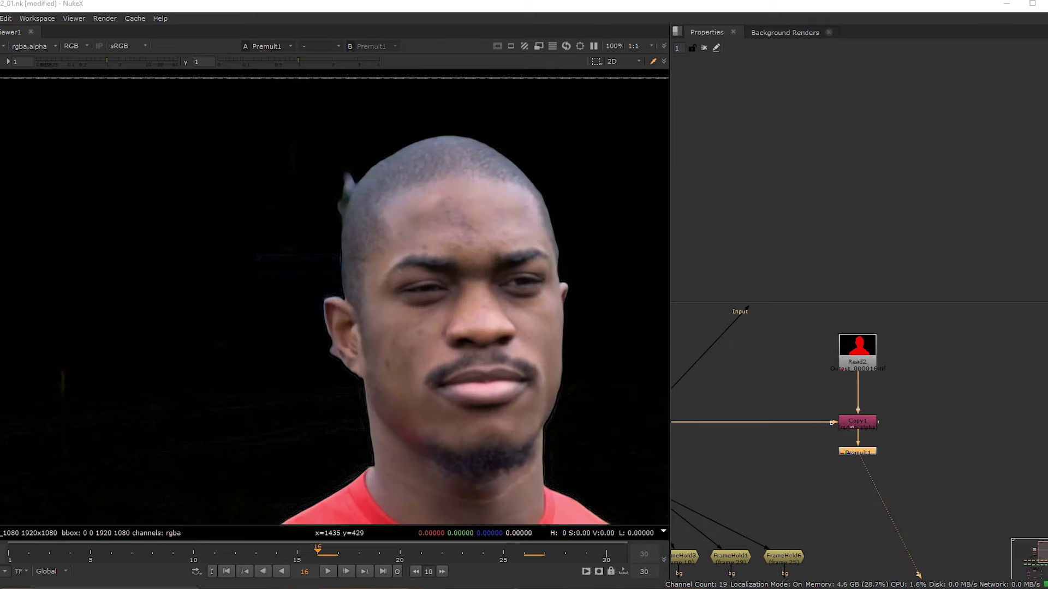
Add a Roto node and a Merge (over) node, connecting Premult1 to the merge's B input and the Roto to its A input.
{"action": "scroll", "coordinate": [965, 479], "scroll_direction": "up", "scroll_amount": 2}
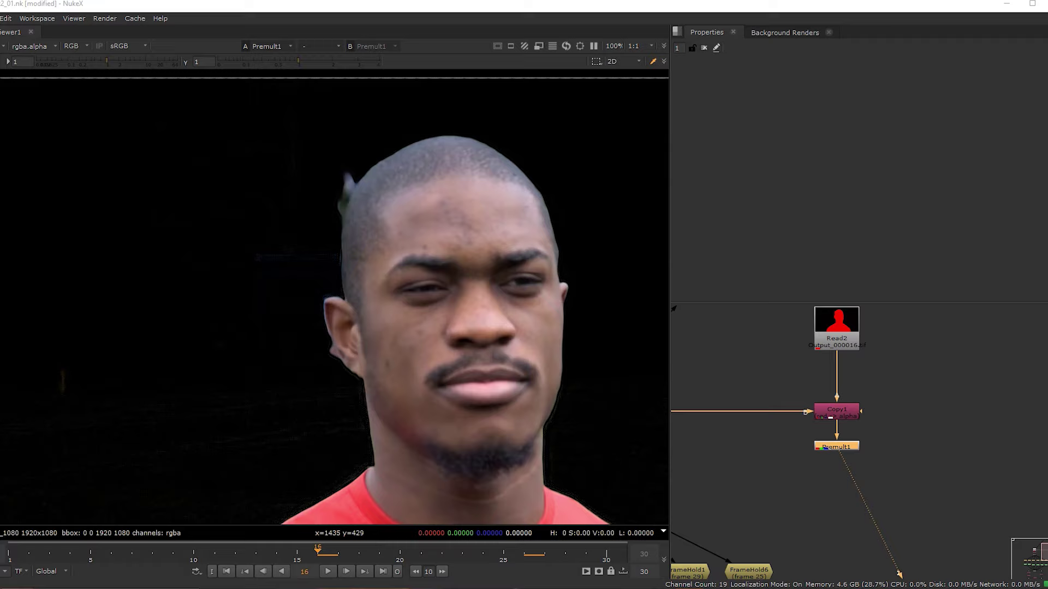
{"action": "scroll", "coordinate": [344, 180], "scroll_direction": "up", "scroll_amount": 3}
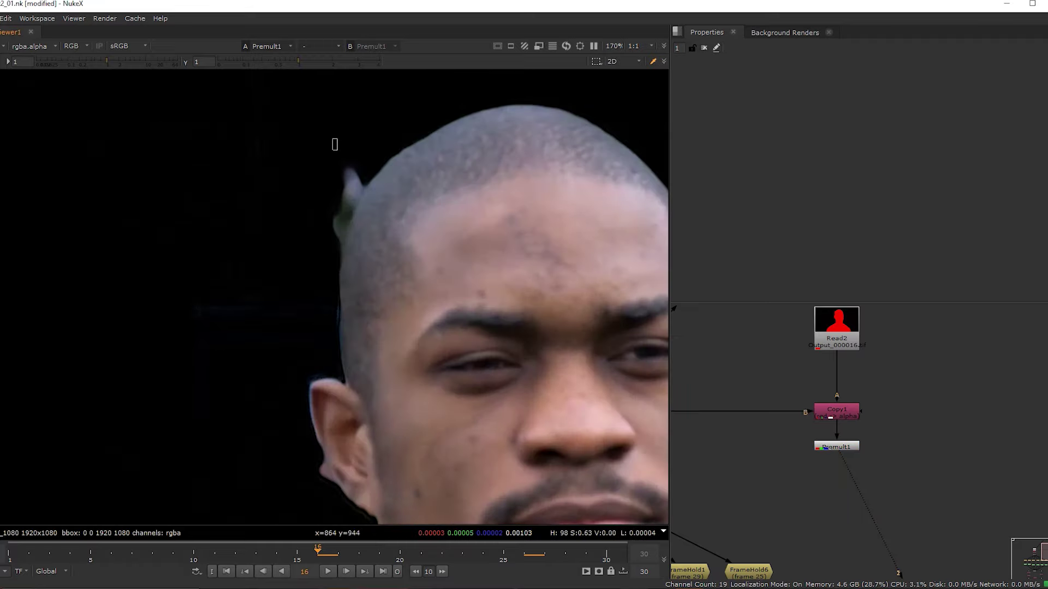
{"action": "scroll", "coordinate": [242, 335], "scroll_direction": "down", "scroll_amount": 3}
{"action": "scroll", "coordinate": [710, 365], "scroll_direction": "down", "scroll_amount": 1}
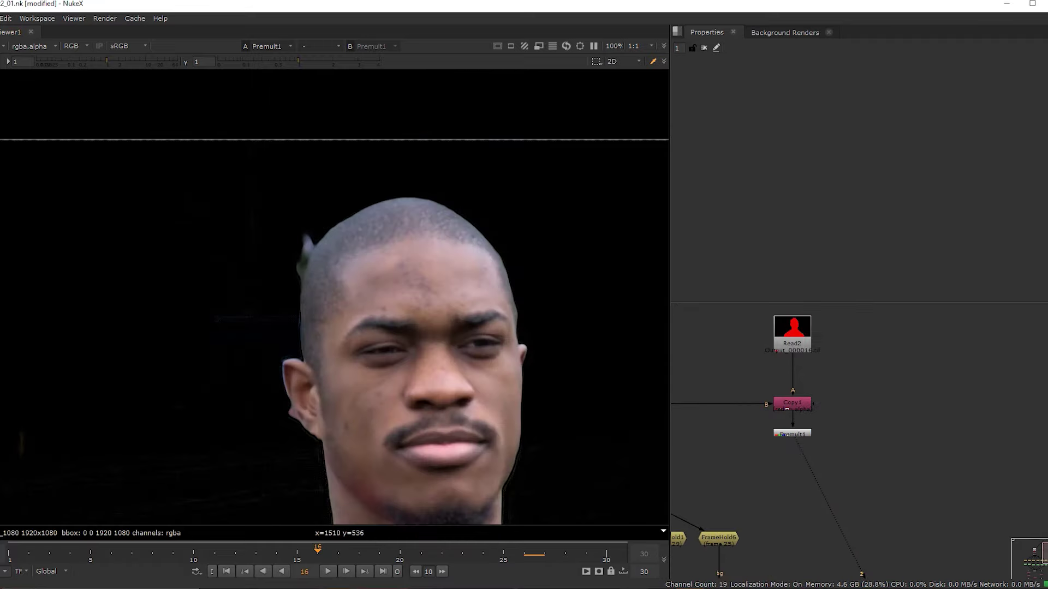
{"action": "key", "text": "o"}
{"action": "scroll", "coordinate": [887, 420], "scroll_direction": "up", "scroll_amount": 2}
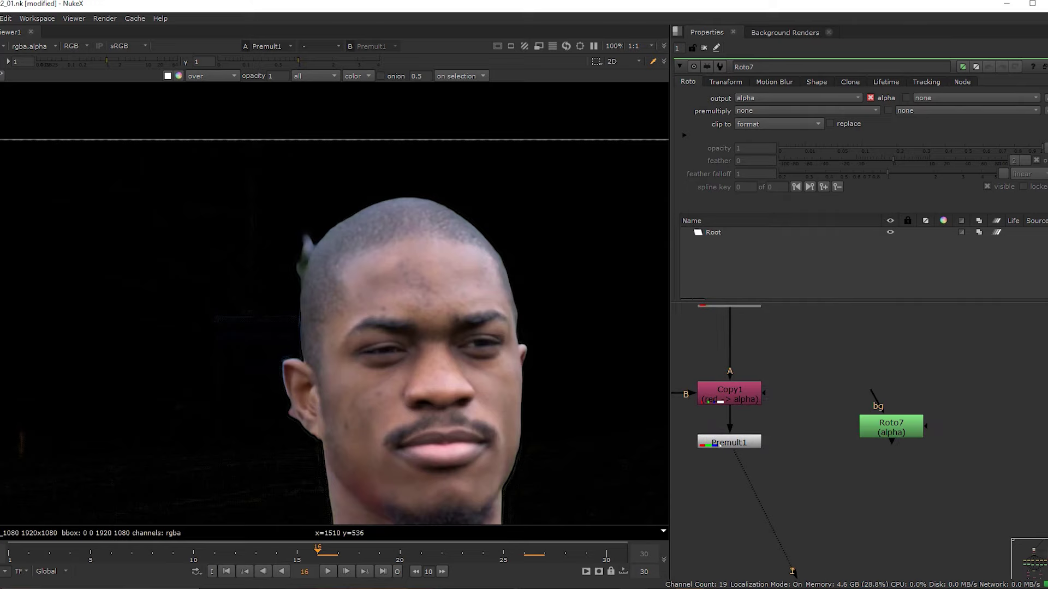
{"action": "key", "text": "m"}
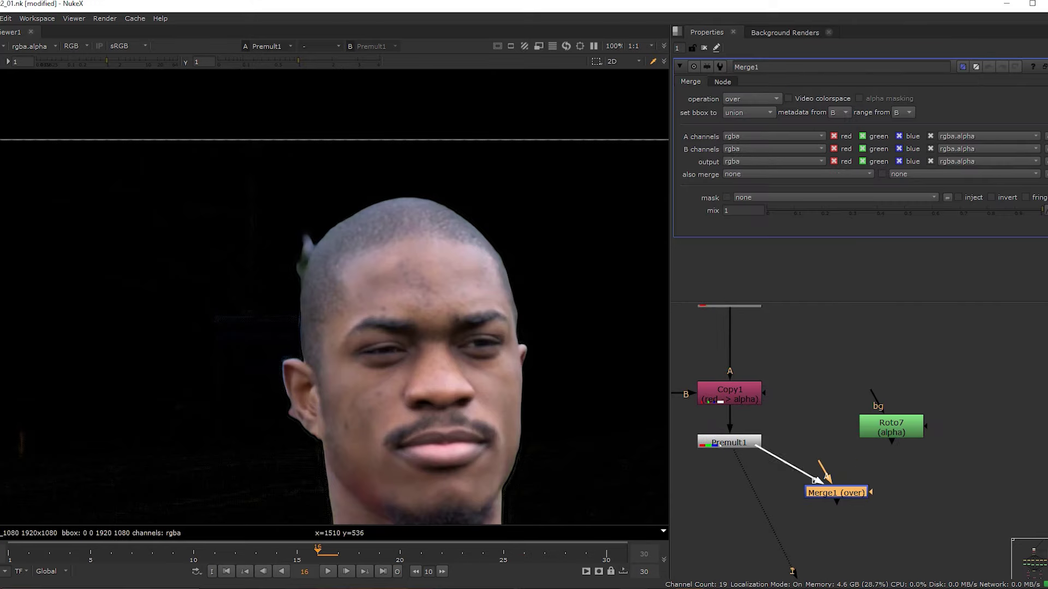
{"action": "left_click_drag", "start_coordinate": [891, 427], "coordinate": [876, 423]}
{"action": "left_click_drag", "start_coordinate": [837, 493], "coordinate": [876, 493]}
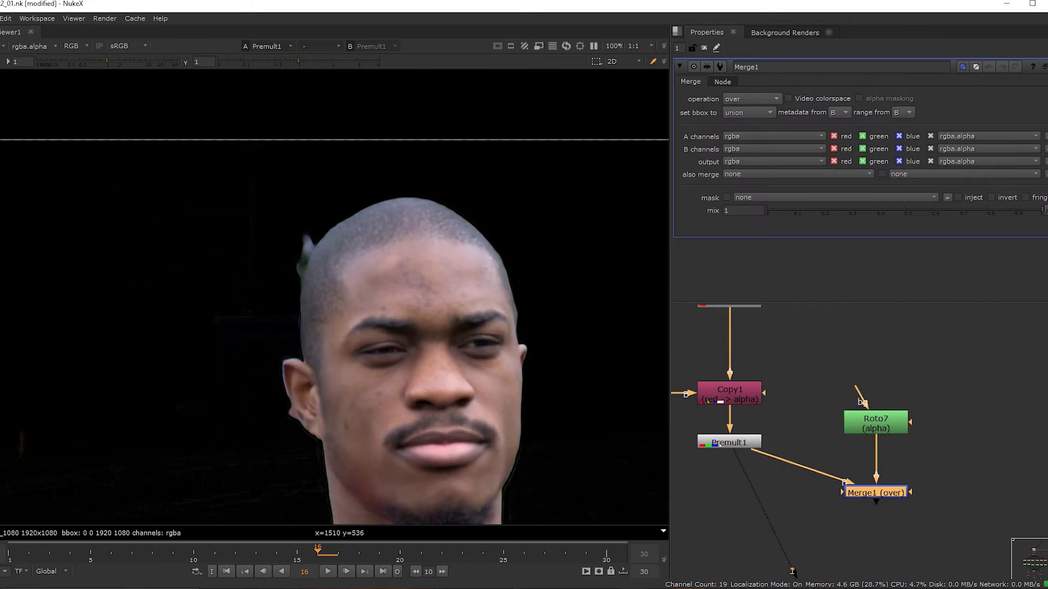
Draw a closed Bezier shape in Roto7 around the stray background patch beside the man's head at frame 16.
{"action": "double_click", "coordinate": [876, 423]}
{"action": "scroll", "coordinate": [298, 257], "scroll_direction": "up", "scroll_amount": 8}
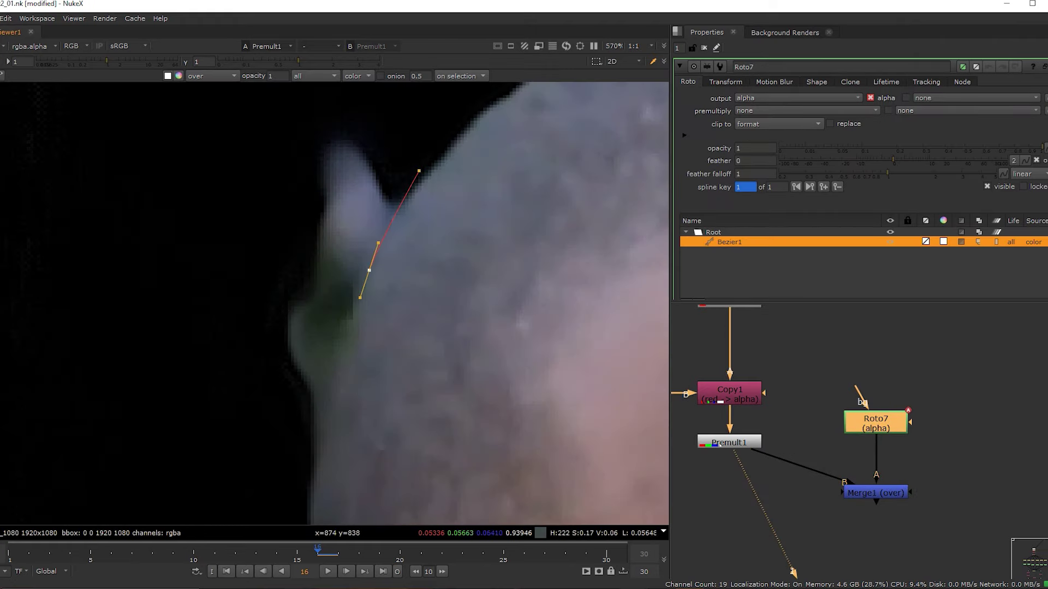
{"action": "key", "text": "q"}
Draw a second closed Bezier shape in Roto7 around the stray patch behind the man's ear at frame 16.
{"action": "scroll", "coordinate": [392, 166], "scroll_direction": "down", "scroll_amount": 5}
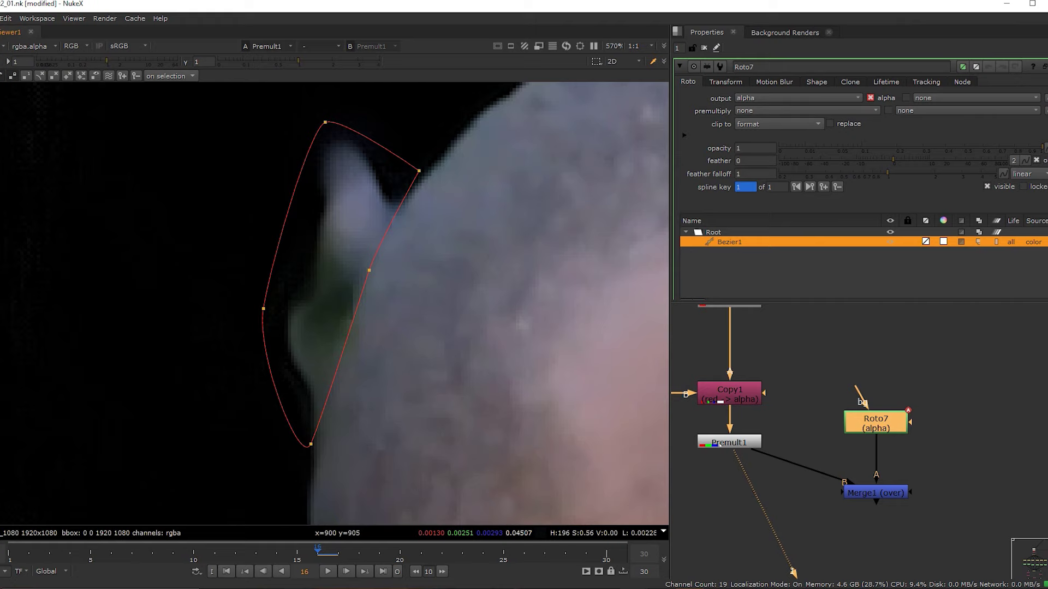
{"action": "middle_click_drag", "start_coordinate": [351, 462], "coordinate": [332, 346]}
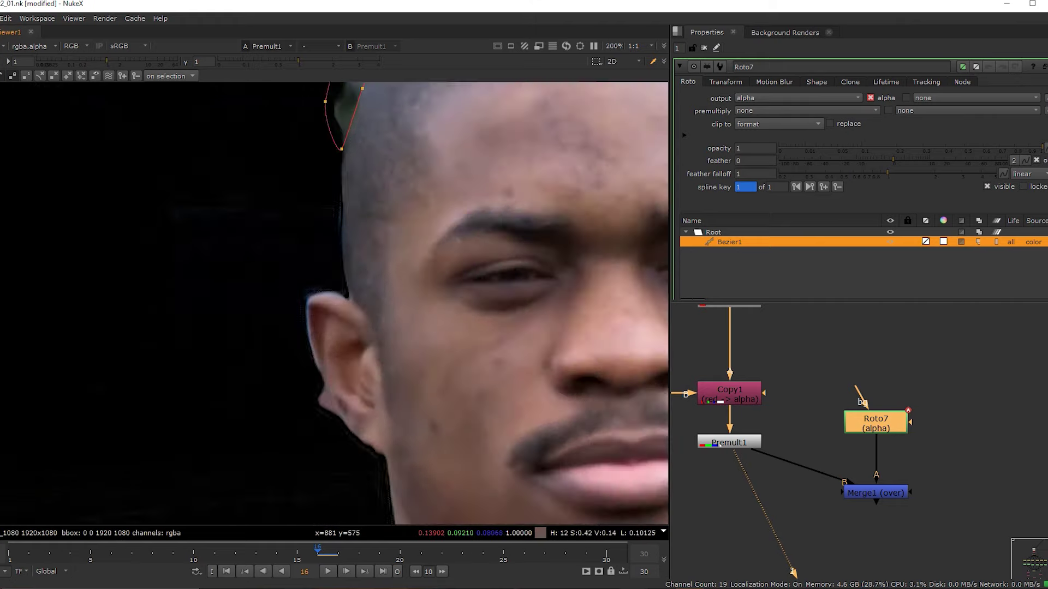
{"action": "scroll", "coordinate": [337, 436], "scroll_direction": "up", "scroll_amount": 4}
{"action": "left_click", "coordinate": [306, 323]}
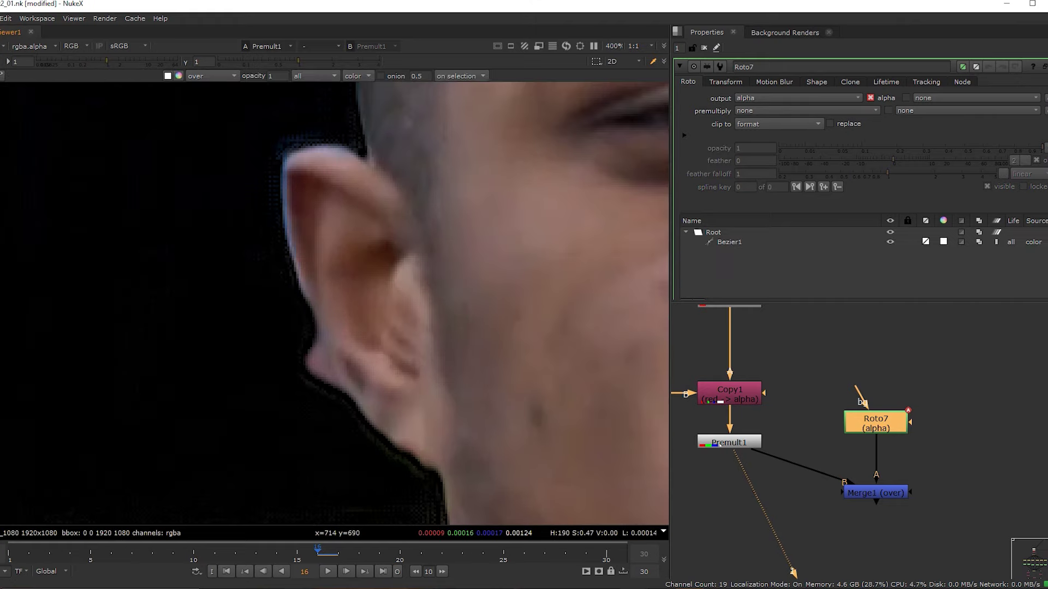
{"action": "left_click_drag", "start_coordinate": [306, 321], "coordinate": [314, 336]}
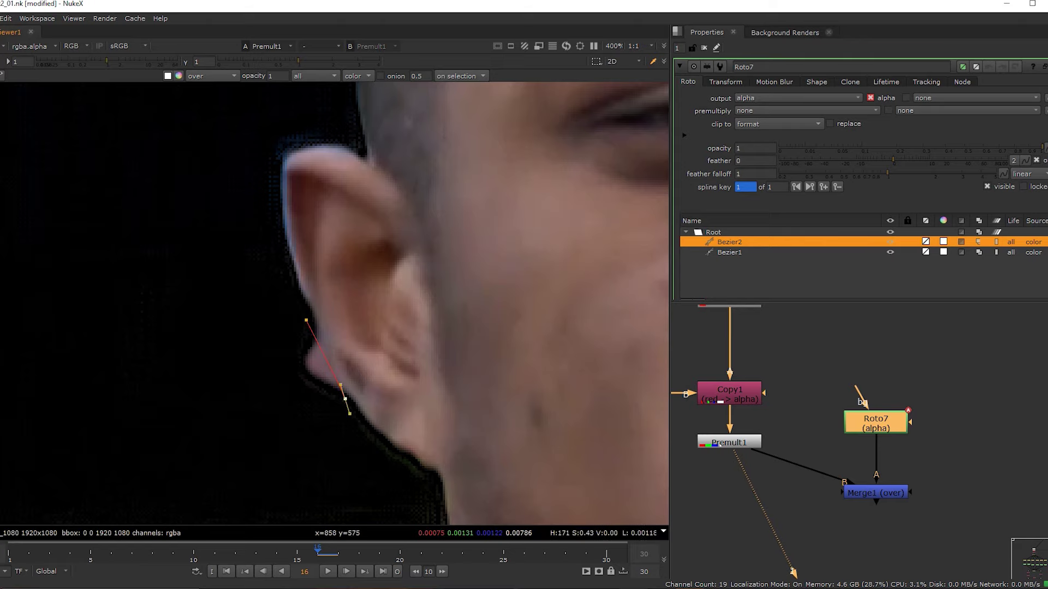
{"action": "left_click", "coordinate": [305, 414]}
{"action": "left_click", "coordinate": [287, 346]}
{"action": "left_click", "coordinate": [306, 320]}
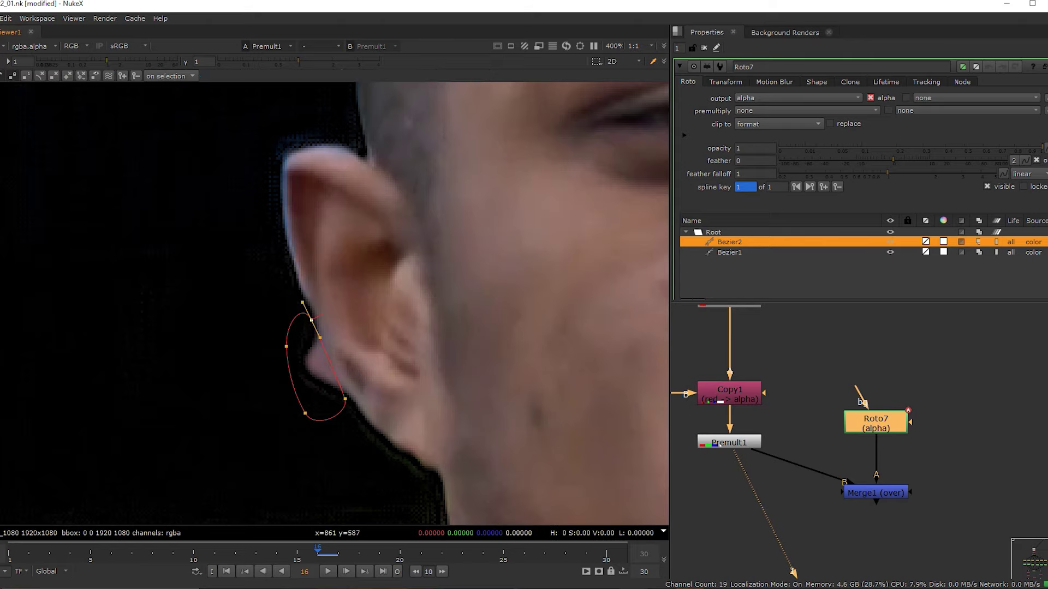
Show the Merge1 output in the viewer with the whole head in view.
{"action": "scroll", "coordinate": [298, 386], "scroll_direction": "down", "scroll_amount": 5}
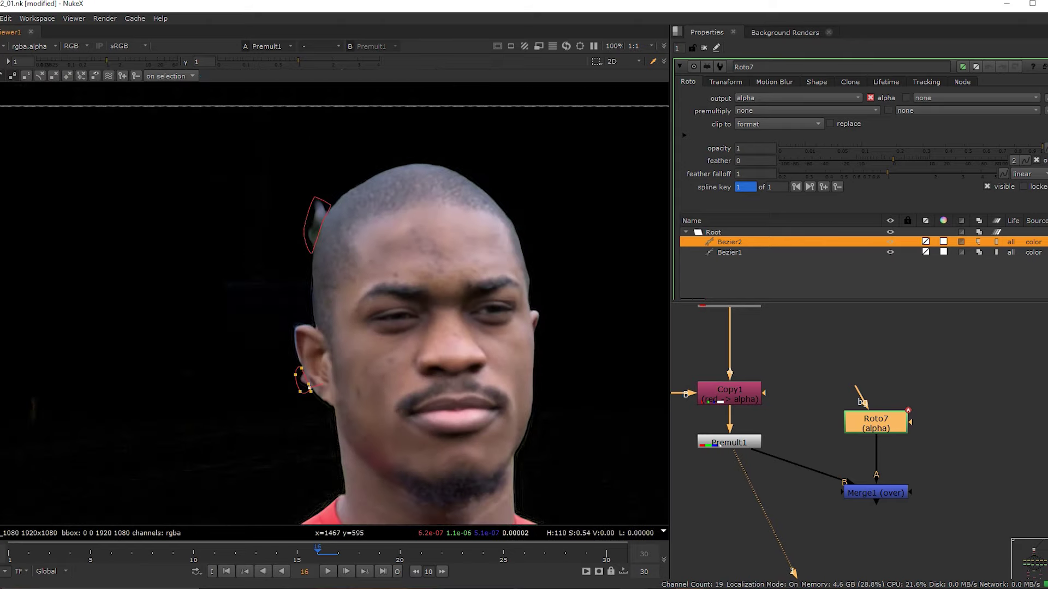
{"action": "left_click", "coordinate": [876, 493]}
{"action": "key", "text": "1"}
{"action": "left_click", "coordinate": [947, 480]}
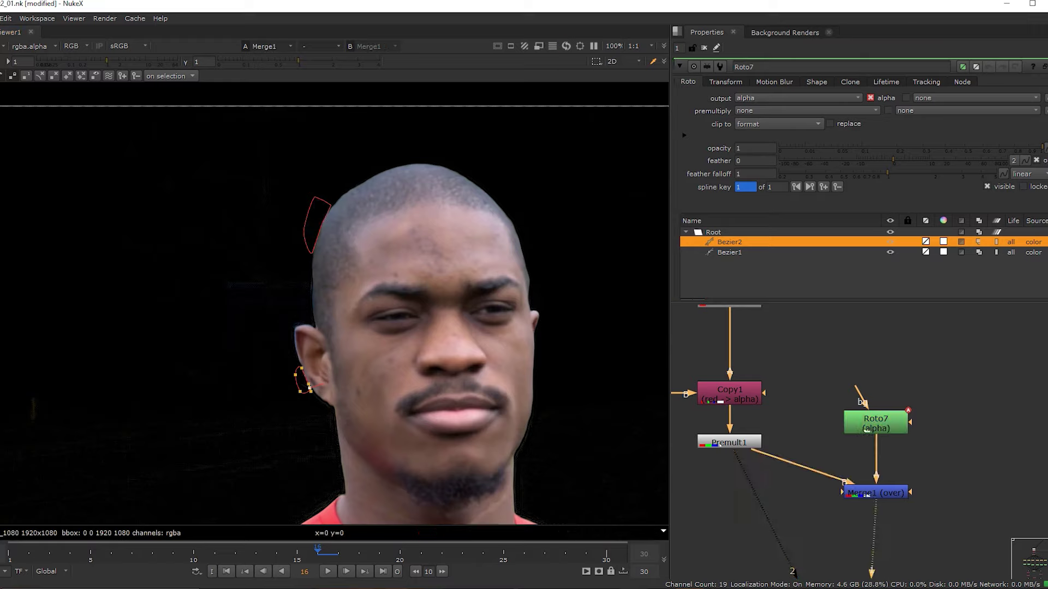
Set the lifetime of Bezier2 and Bezier1 to single frame at frame 16 and close the node properties.
{"action": "left_click", "coordinate": [997, 242]}
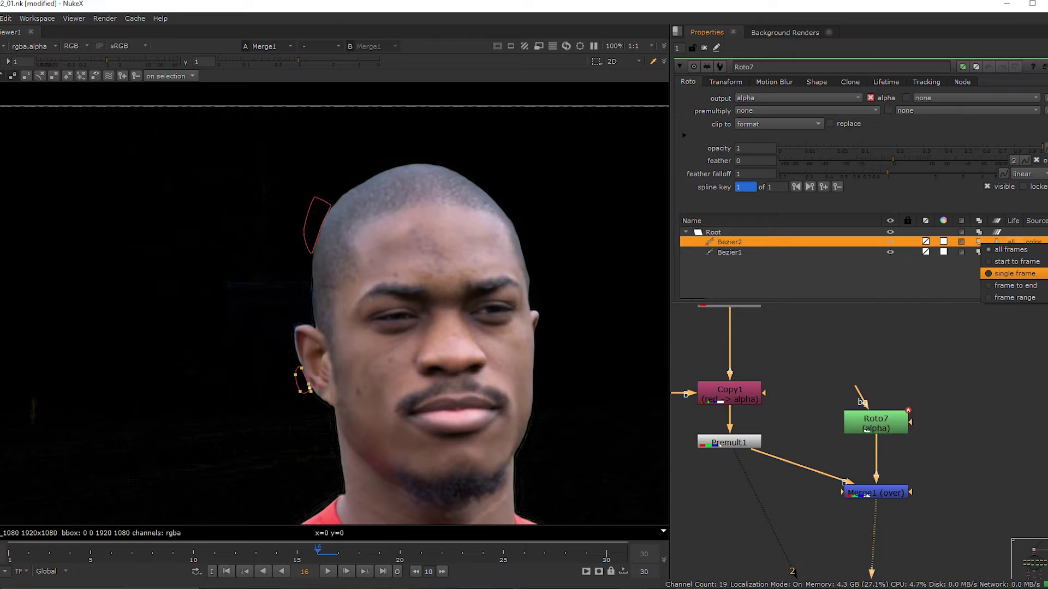
{"action": "left_click", "coordinate": [1015, 274]}
{"action": "left_click", "coordinate": [730, 252]}
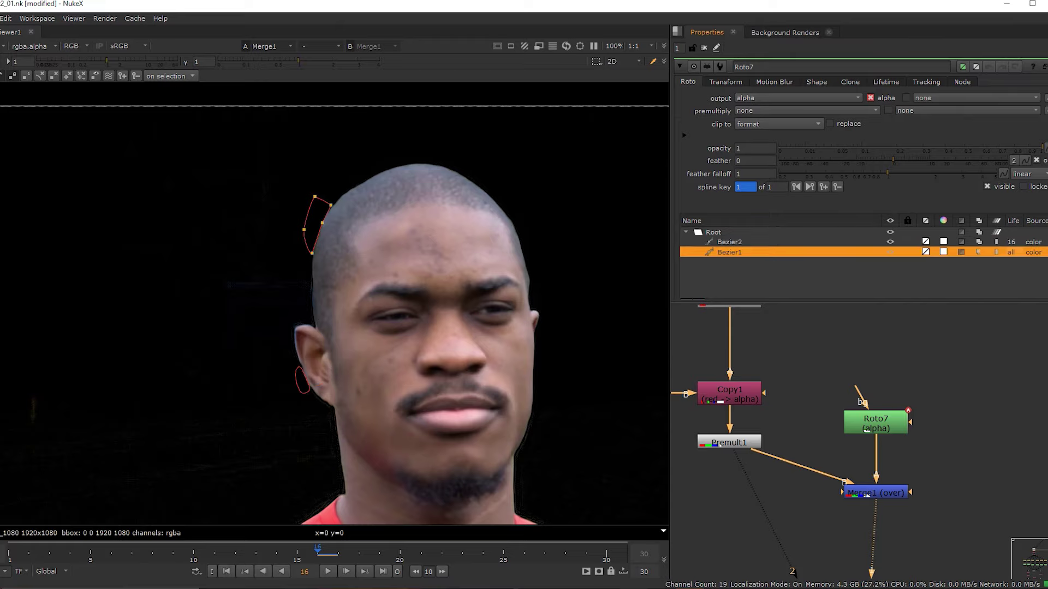
{"action": "left_click", "coordinate": [1012, 252]}
{"action": "left_click", "coordinate": [1013, 283]}
{"action": "left_click", "coordinate": [705, 48]}
Play the corrected Merge1 cut-out from frame 16 with the full frame in view.
{"action": "scroll", "coordinate": [341, 204], "scroll_direction": "down", "scroll_amount": 5}
{"action": "scroll", "coordinate": [480, 268], "scroll_direction": "up", "scroll_amount": 1}
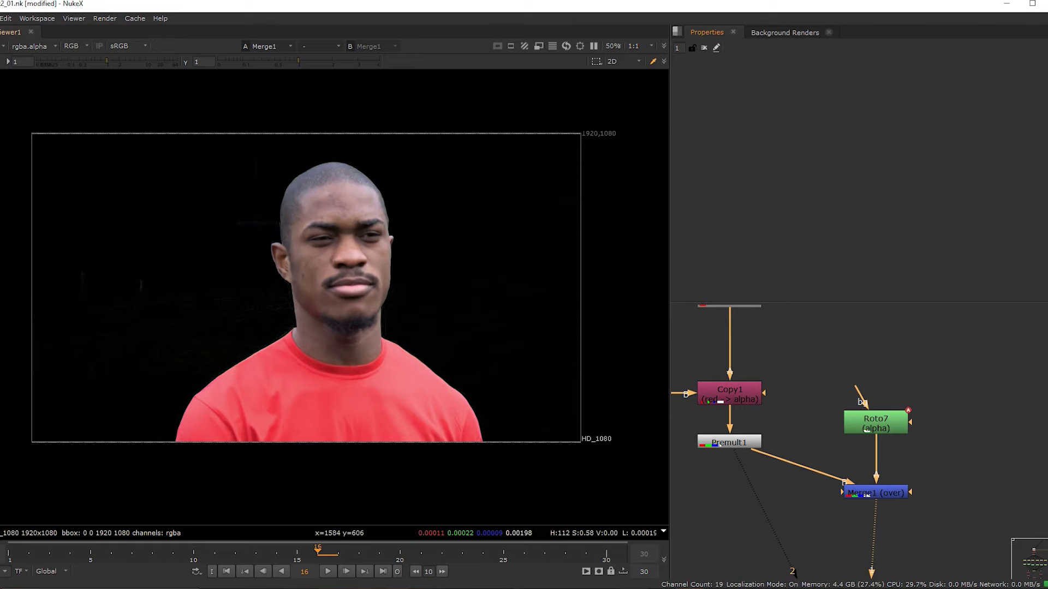
{"action": "left_click", "coordinate": [328, 572]}
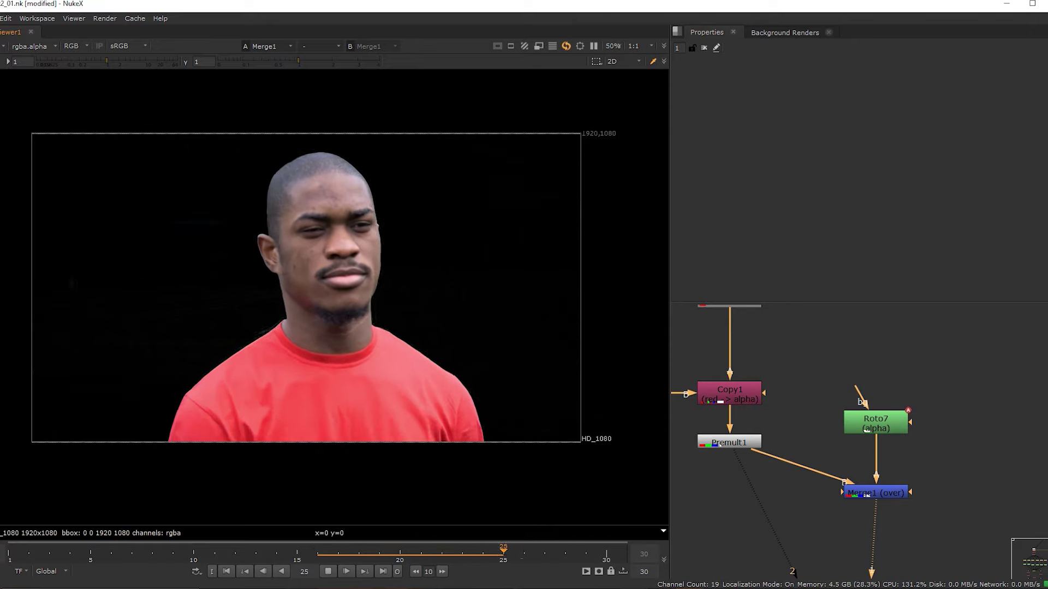